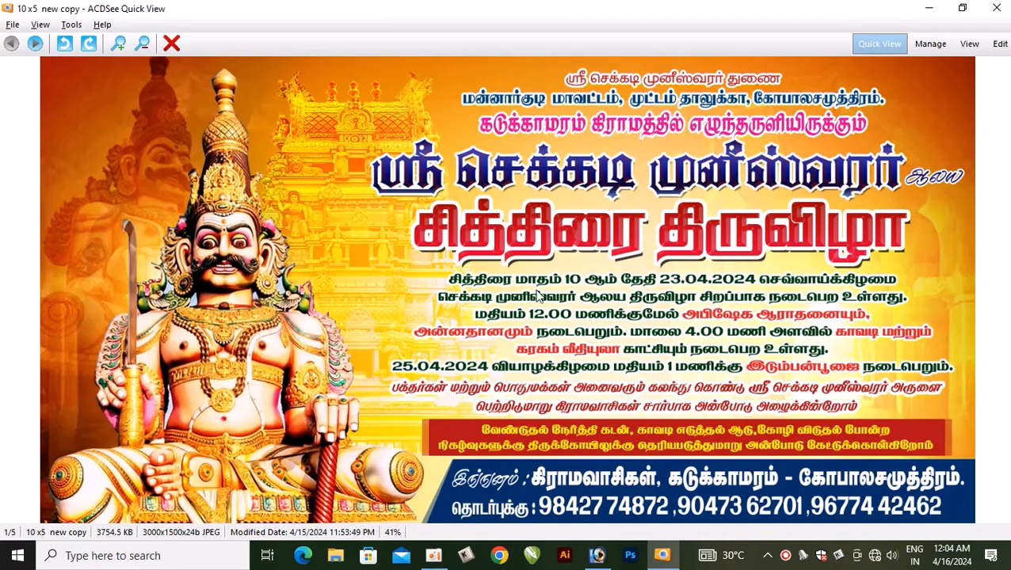
# Close the image preview, switch to Photoshop and open the "10 x5 new" banner file from the Desktop.
pyautogui.click(996, 8)
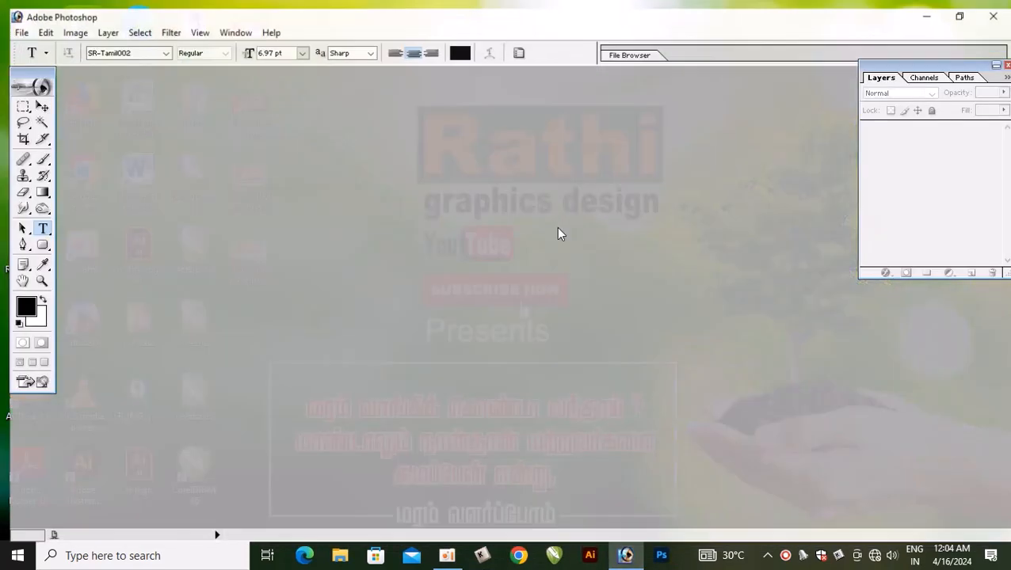
pyautogui.hotkey('ctrl', 'n')
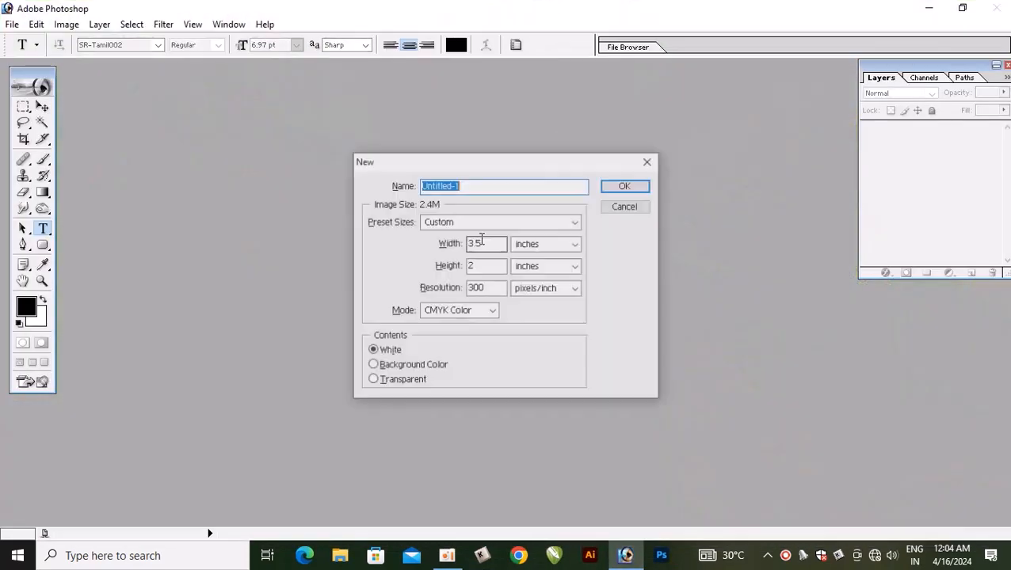
pyautogui.click(623, 206)
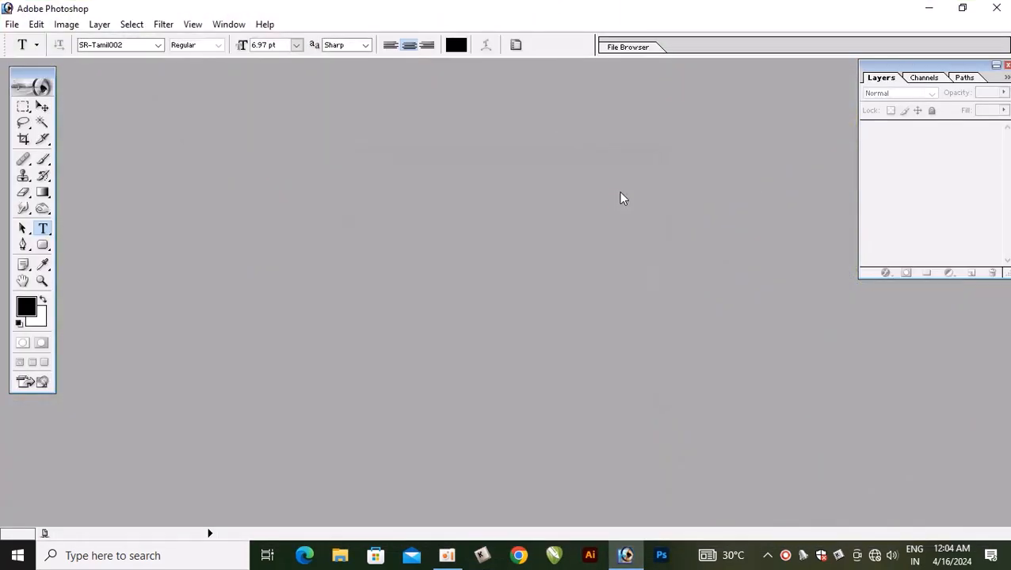
pyautogui.hotkey('ctrl', 'o')
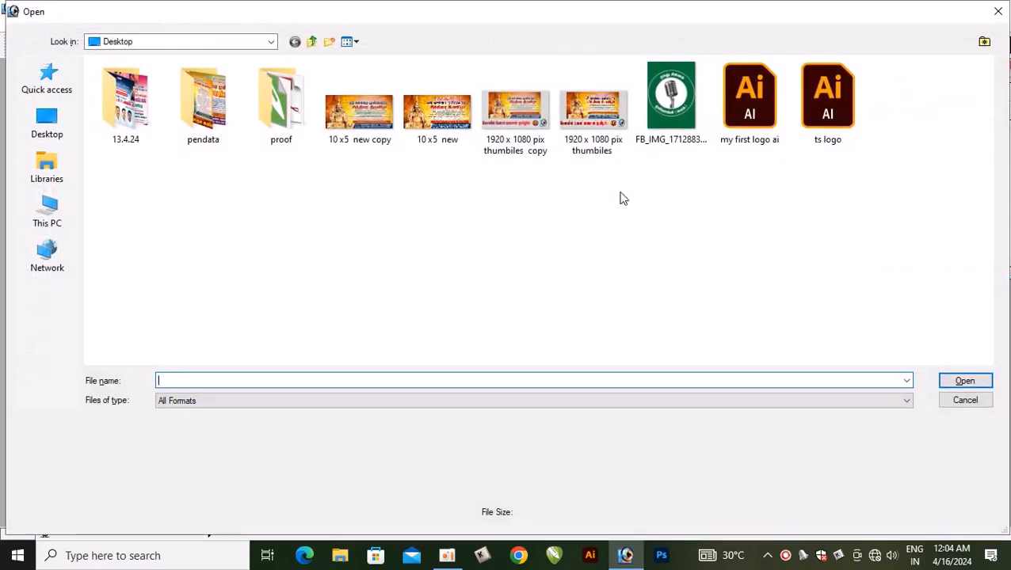
pyautogui.click(442, 141)
pyautogui.click(961, 381)
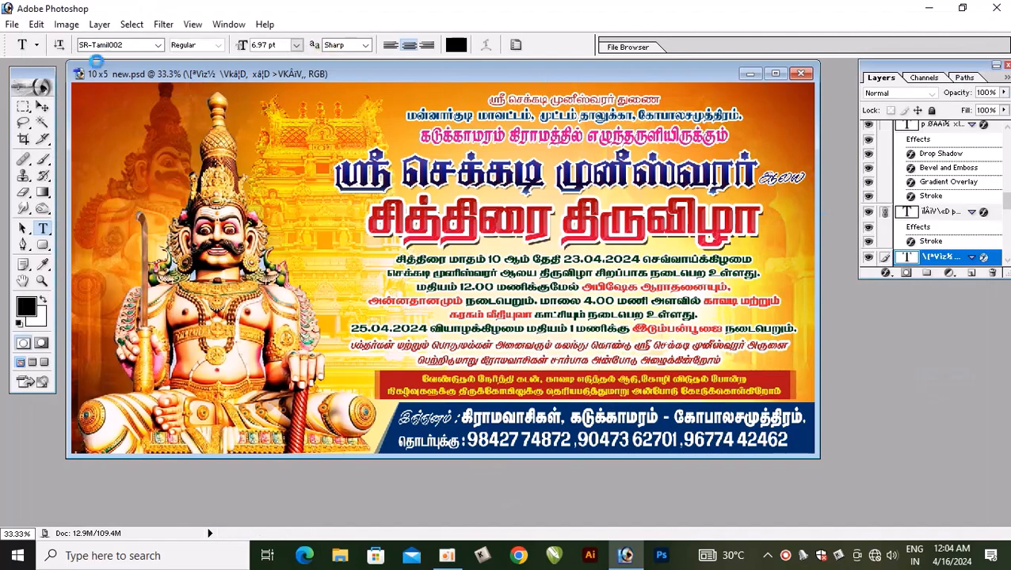
# Check the open banner's image dimensions and resolution.
pyautogui.click(67, 25)
pyautogui.click(93, 139)
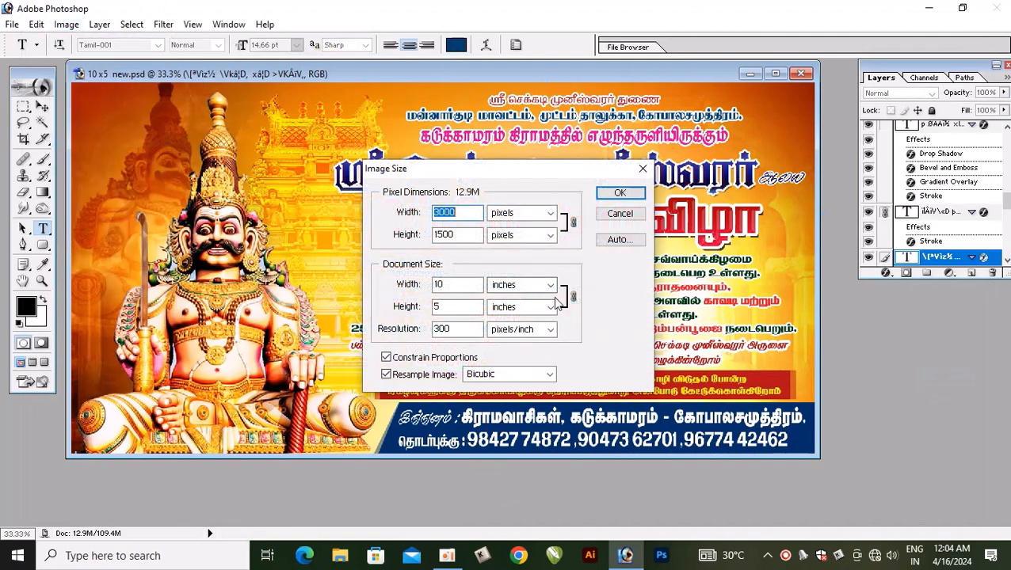
pyautogui.click(619, 213)
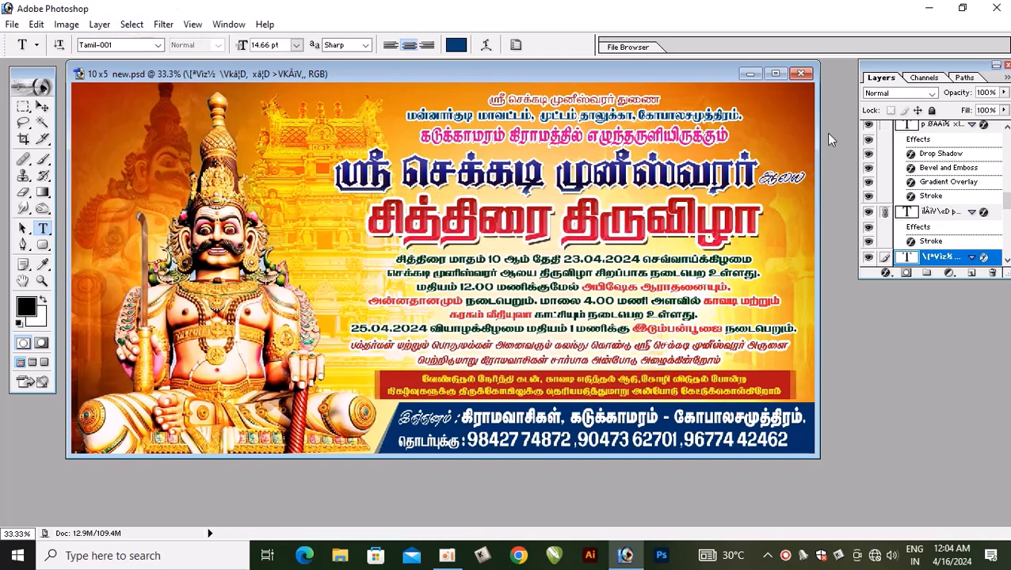
# Create a new white document 10 by 5 inches at 300 pixels/inch in RGB mode.
pyautogui.hotkey('ctrl', 'n')
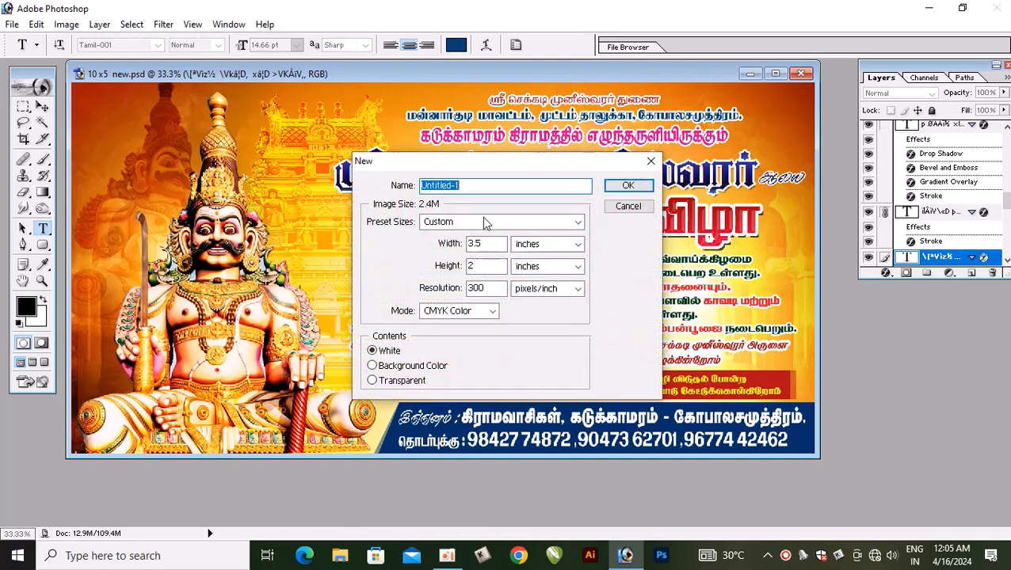
pyautogui.doubleClick(484, 243)
pyautogui.write('10')
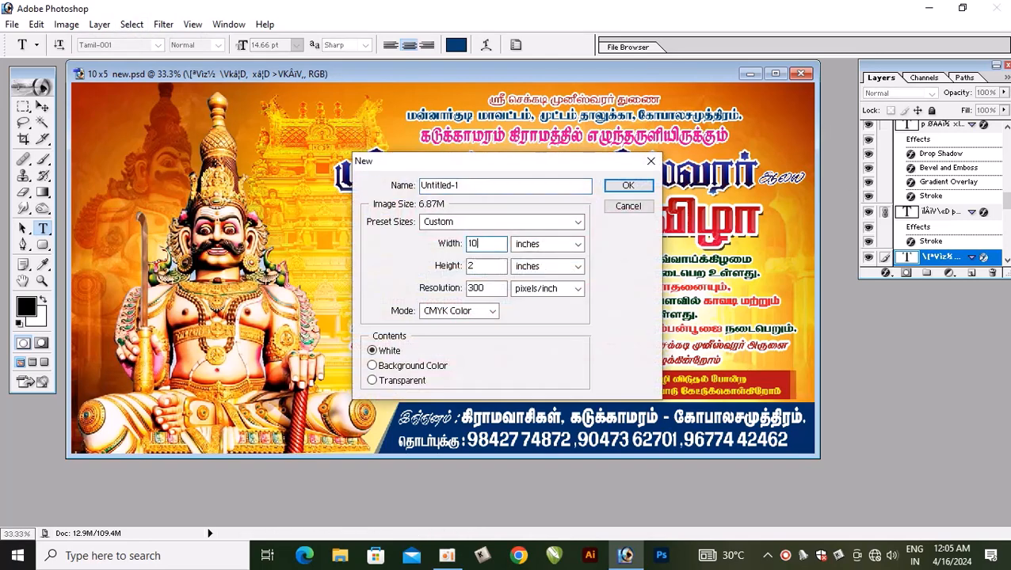
pyautogui.press('Tab')
pyautogui.press('Tab')
pyautogui.press('Tab')
pyautogui.press('Tab')
pyautogui.press('Tab')
pyautogui.press('Tab')
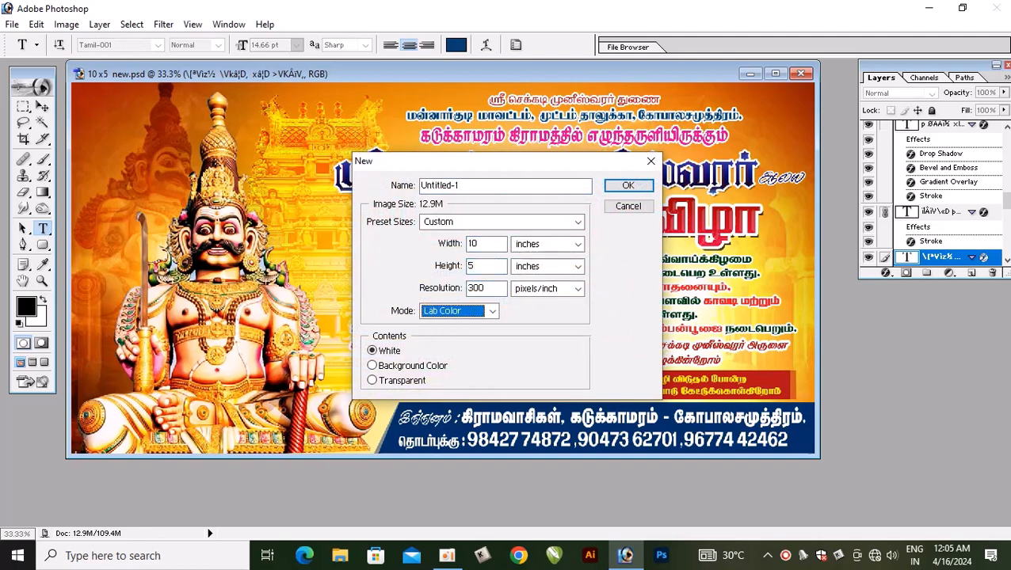
pyautogui.press('Return')
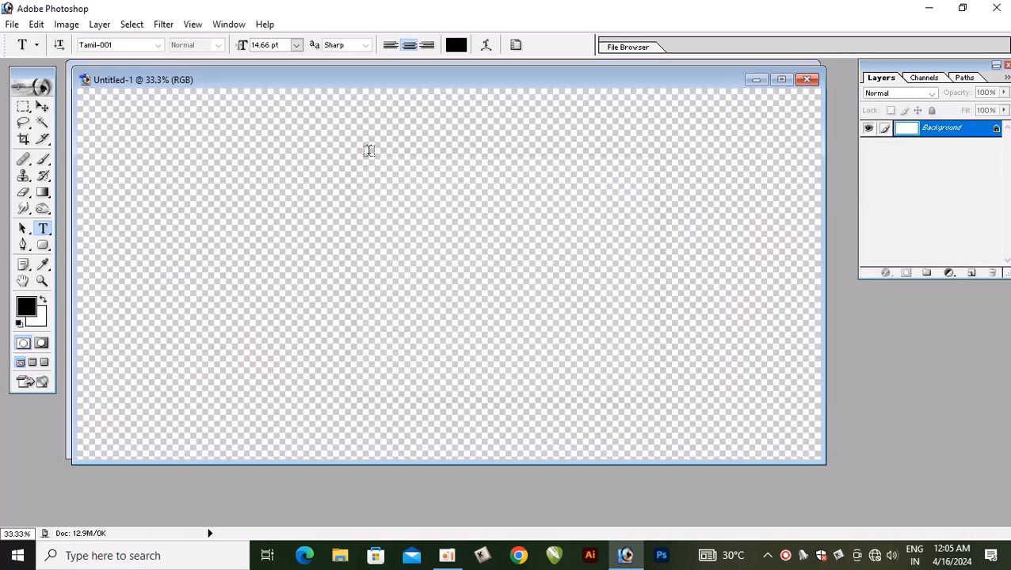
# Move the blank document's window down and look through the finished banner's layer stack.
pyautogui.press('v')
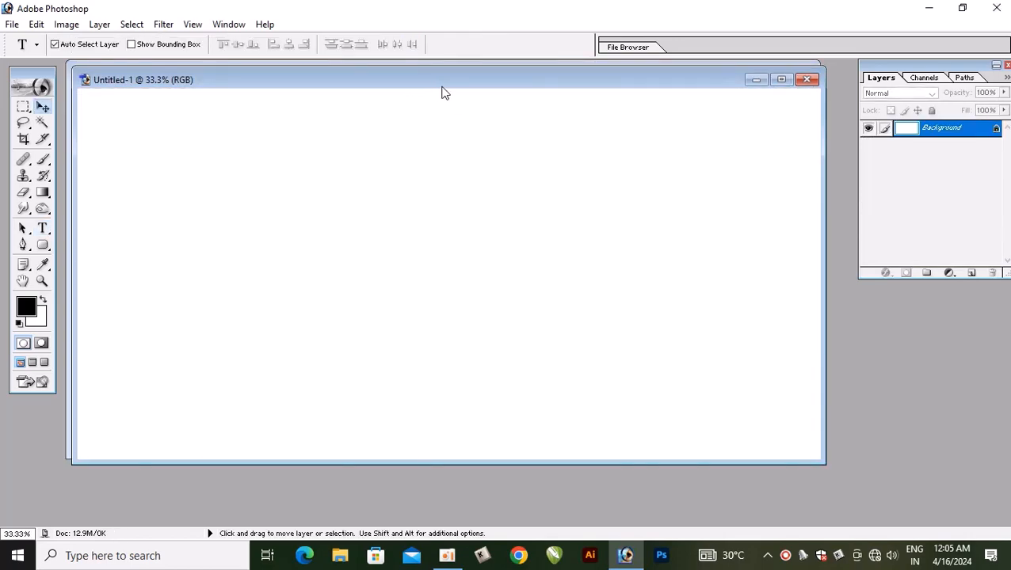
pyautogui.moveTo(451, 83); pyautogui.dragTo(435, 184)
pyautogui.click(388, 104)
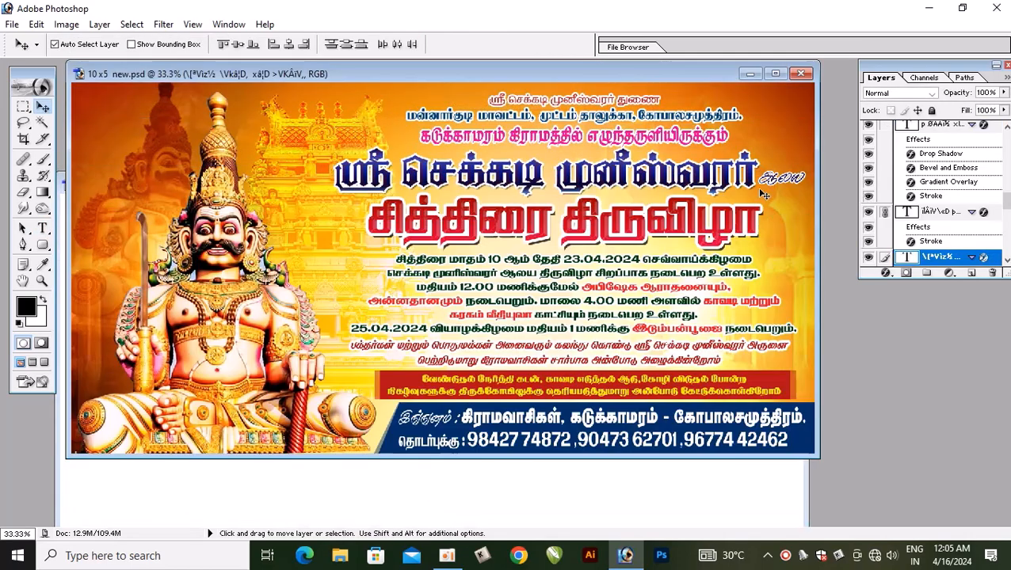
pyautogui.scroll(-2, 957, 253)
pyautogui.scroll(-6, 957, 253)
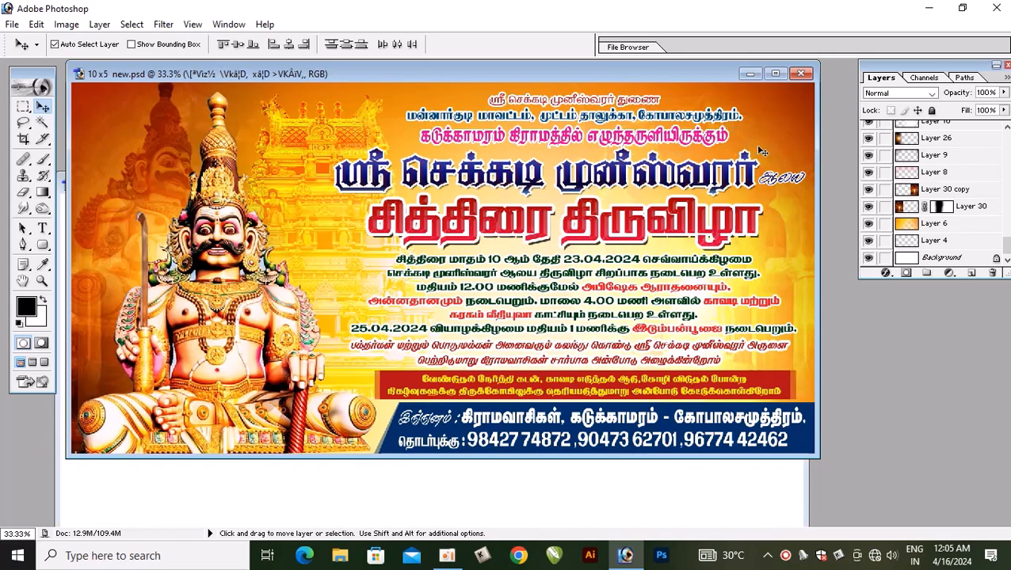
# Maximise the blank document and add an empty layer above its background.
pyautogui.click(700, 476)
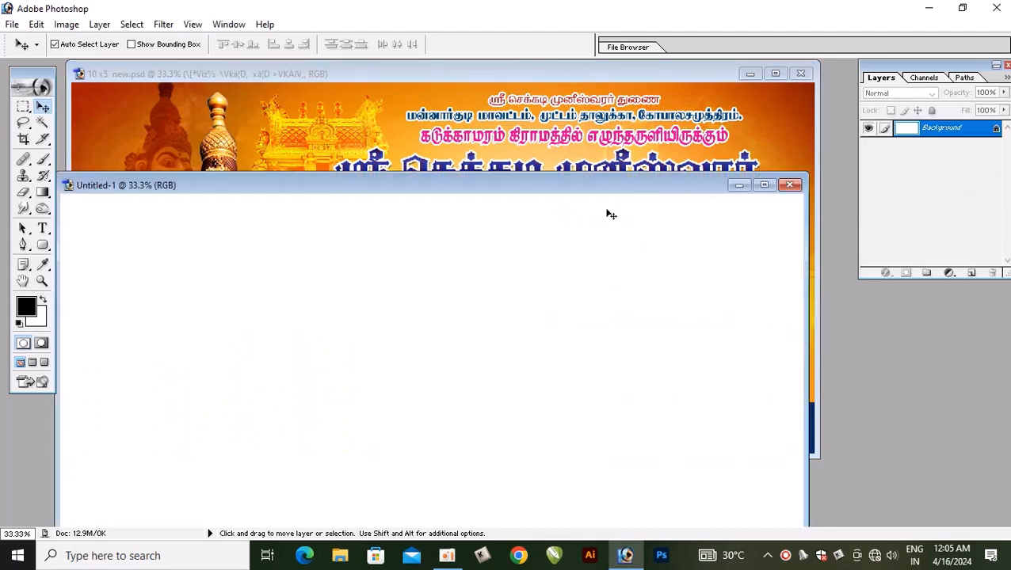
pyautogui.click(765, 187)
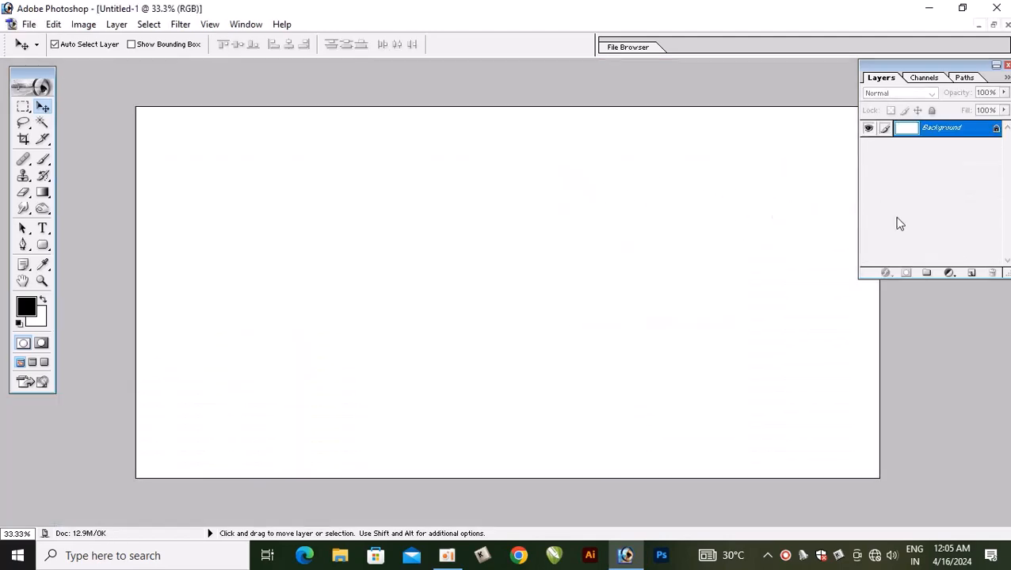
pyautogui.click(970, 273)
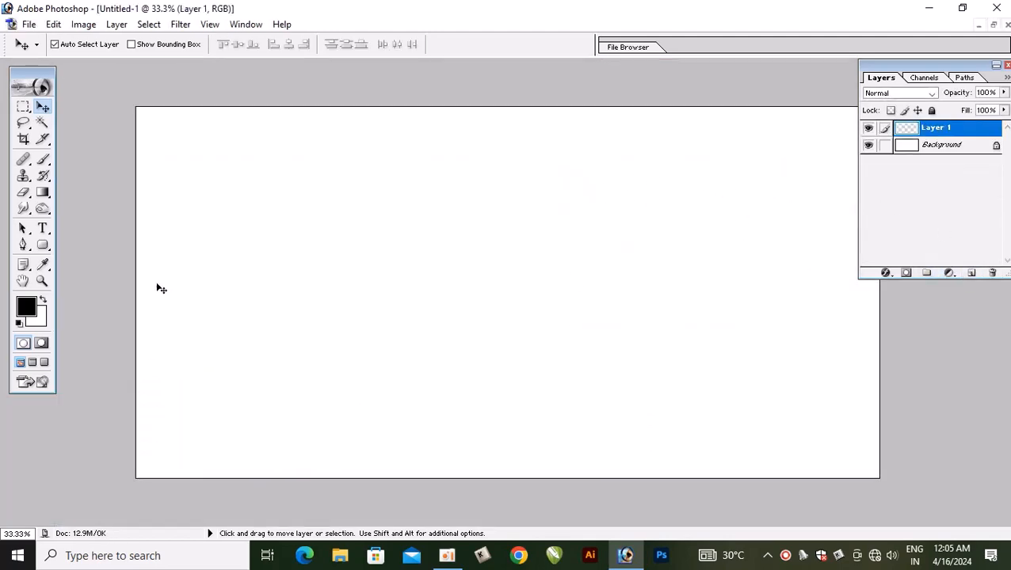
# Set the foreground colour to yellow with CMYK values 0, 1, 100 and 0.
pyautogui.click(23, 305)
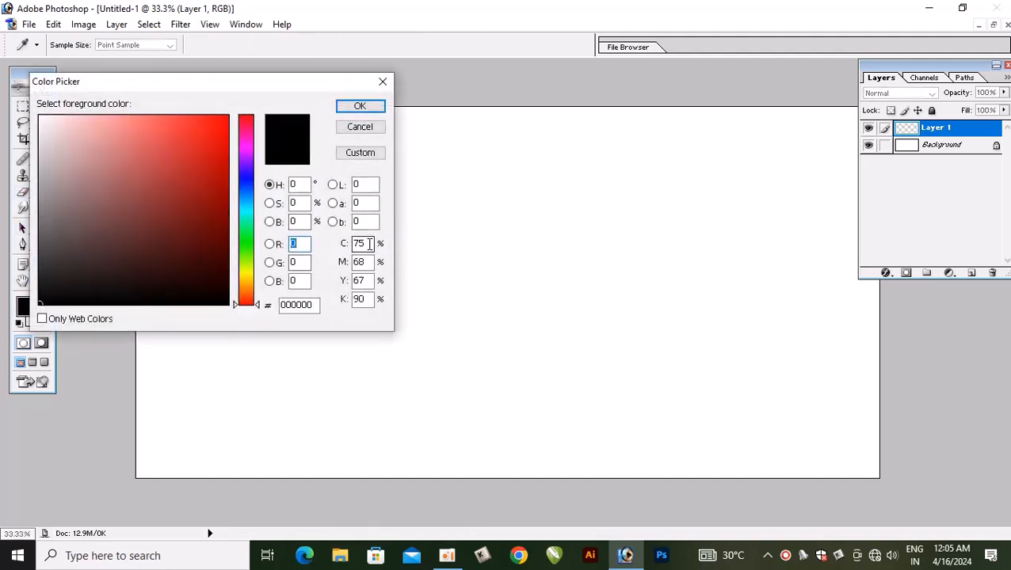
pyautogui.write('0')
pyautogui.press('Tab')
pyautogui.write('1')
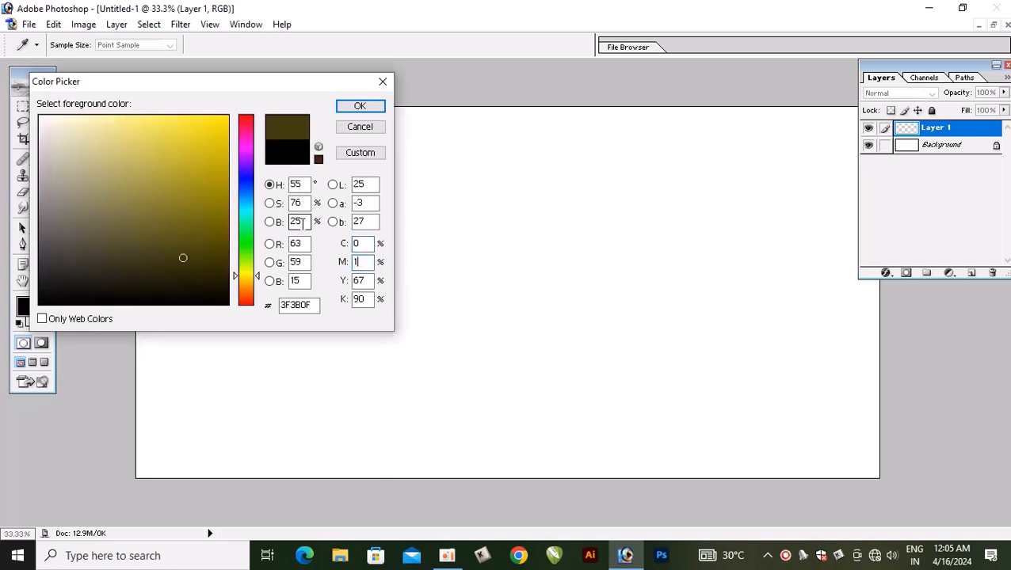
pyautogui.click(300, 223)
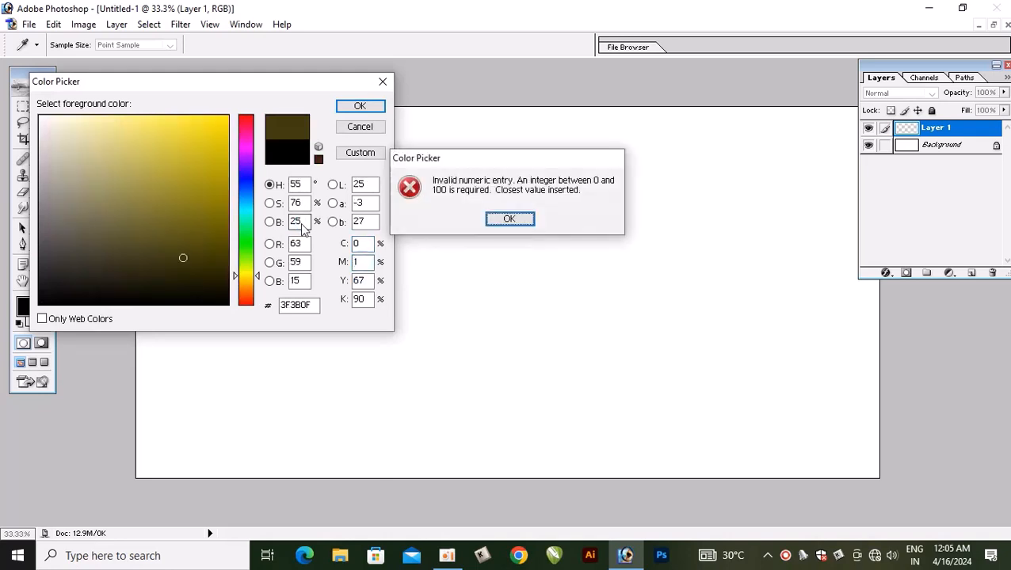
pyautogui.press('Return')
pyautogui.write('100')
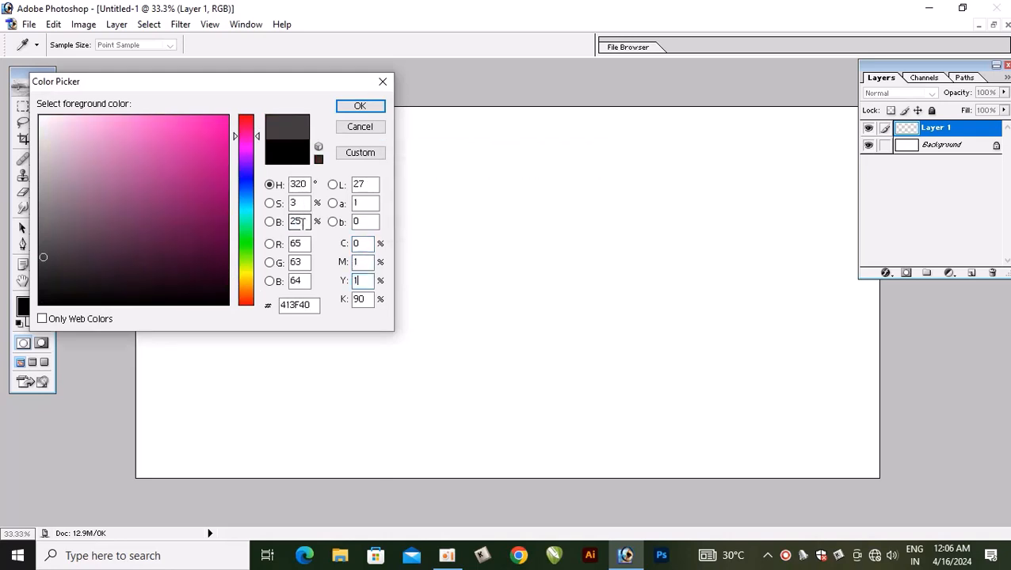
pyautogui.press('Tab')
pyautogui.write('0')
pyautogui.press('Tab')
pyautogui.press('Return')
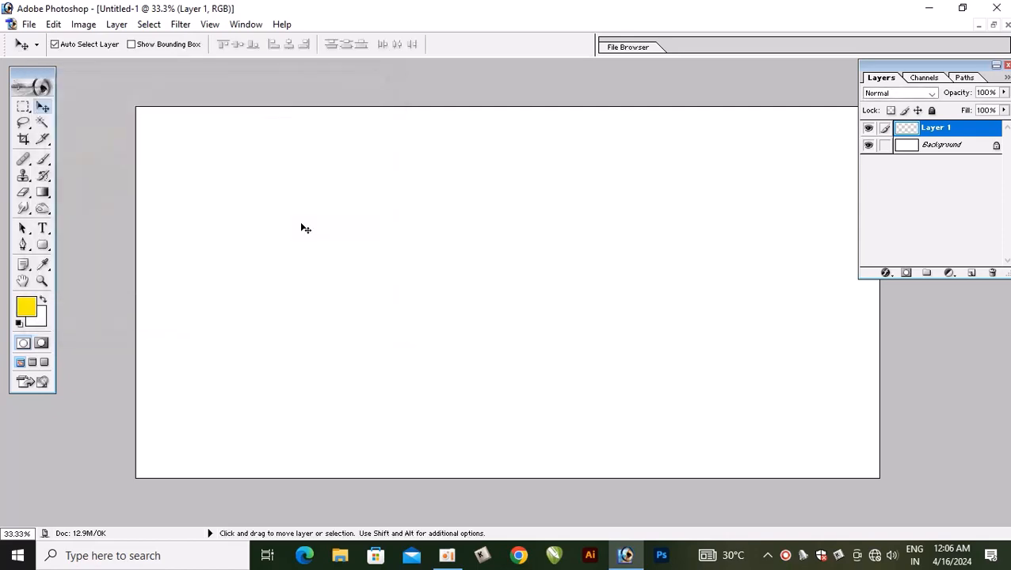
# Shift the foreground colour's hue to orange, FFAE00.
pyautogui.click(28, 311)
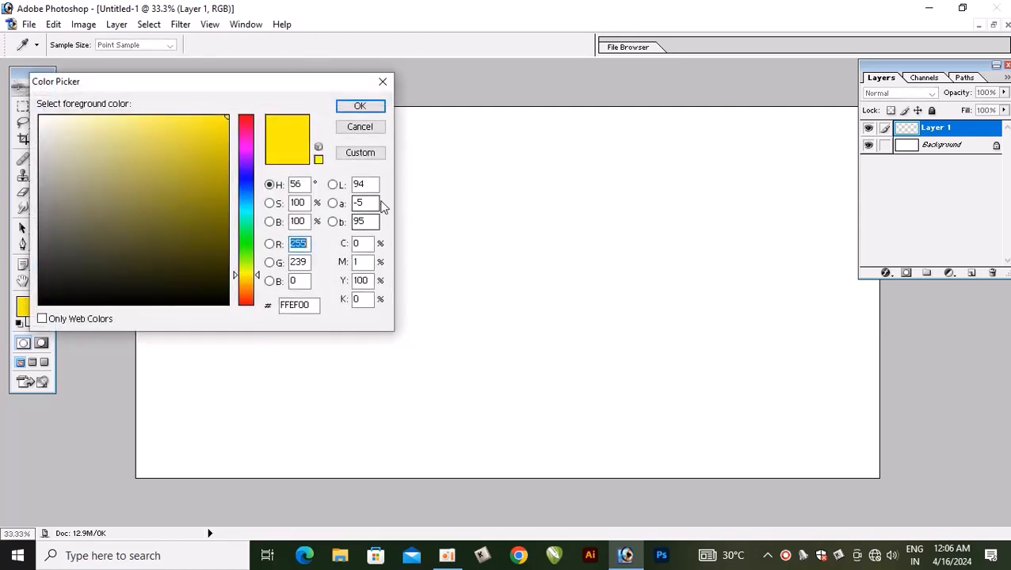
pyautogui.moveTo(249, 279); pyautogui.dragTo(249, 286)
pyautogui.click(360, 105)
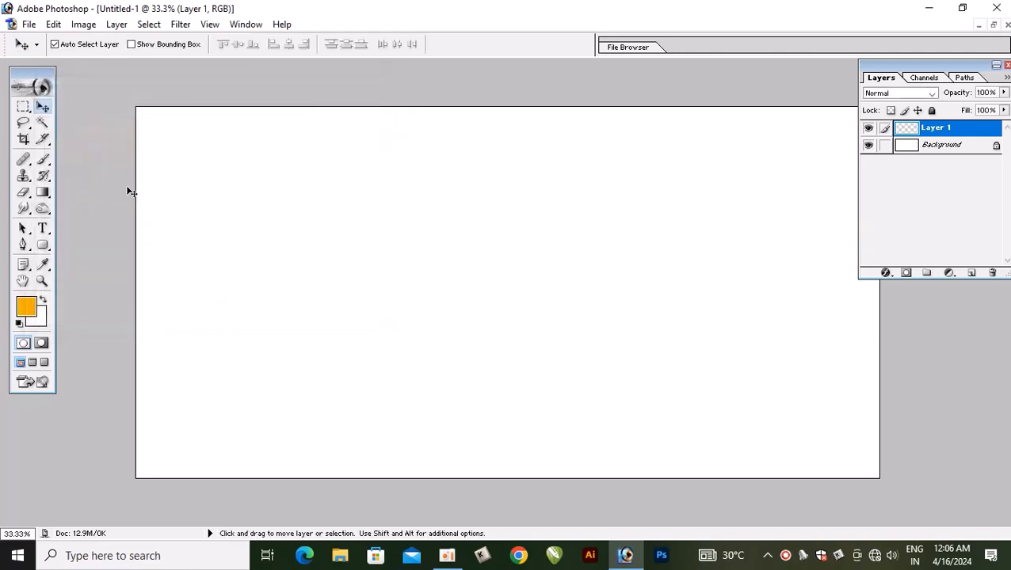
# Paint a soft orange glow around the canvas edges with the Brush enlarged to 1400, keeping the middle white.
pyautogui.click(42, 160)
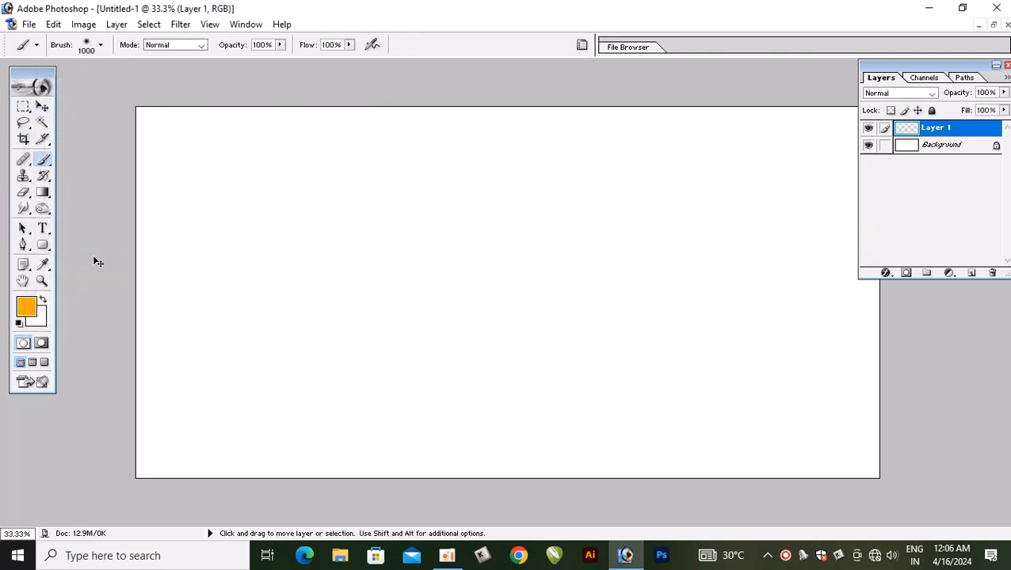
pyautogui.hotkey('ctrl', '-')
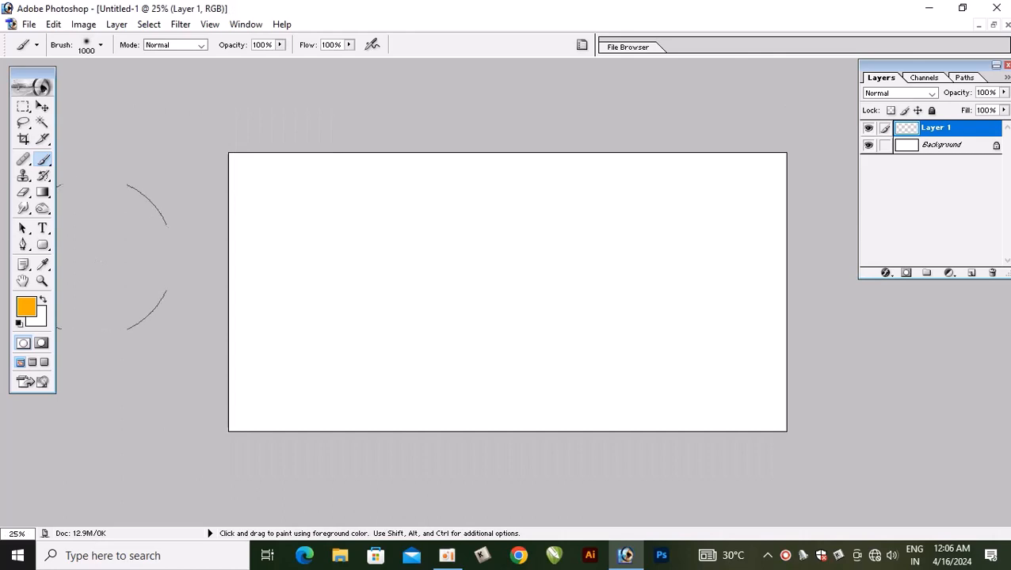
pyautogui.press(']')
pyautogui.press(']')
pyautogui.press(']')
pyautogui.press(']')
pyautogui.click(130, 260)
pyautogui.moveTo(130, 259)
pyautogui.mouseDown()
pyautogui.moveTo(158, 178)
pyautogui.moveTo(188, 145)
pyautogui.moveTo(289, 103)
pyautogui.moveTo(392, 96)
pyautogui.moveTo(264, 133)
pyautogui.moveTo(197, 222)
pyautogui.moveTo(179, 321)
pyautogui.moveTo(181, 391)
pyautogui.moveTo(197, 426)
pyautogui.moveTo(295, 498)
pyautogui.moveTo(738, 94)
pyautogui.moveTo(774, 125)
pyautogui.moveTo(790, 179)
pyautogui.moveTo(795, 365)
pyautogui.moveTo(753, 444)
pyautogui.moveTo(702, 474)
pyautogui.moveTo(562, 504)
pyautogui.moveTo(617, 505)
pyautogui.moveTo(770, 469)
pyautogui.moveTo(850, 313)
pyautogui.moveTo(815, 137)
pyautogui.moveTo(506, 60)
pyautogui.moveTo(743, 95)
pyautogui.moveTo(844, 144)
pyautogui.moveTo(776, 140)
pyautogui.moveTo(814, 276)
pyautogui.moveTo(752, 389)
pyautogui.moveTo(237, 504)
pyautogui.moveTo(209, 487)
pyautogui.moveTo(291, 480)
pyautogui.moveTo(526, 512)
pyautogui.moveTo(435, 497)
pyautogui.moveTo(176, 342)
pyautogui.mouseUp()
pyautogui.moveTo(533, 341)
pyautogui.mouseDown()
pyautogui.moveTo(259, 213)
pyautogui.moveTo(187, 263)
pyautogui.moveTo(199, 241)
pyautogui.moveTo(222, 260)
pyautogui.moveTo(290, 461)
pyautogui.moveTo(290, 380)
pyautogui.mouseUp()
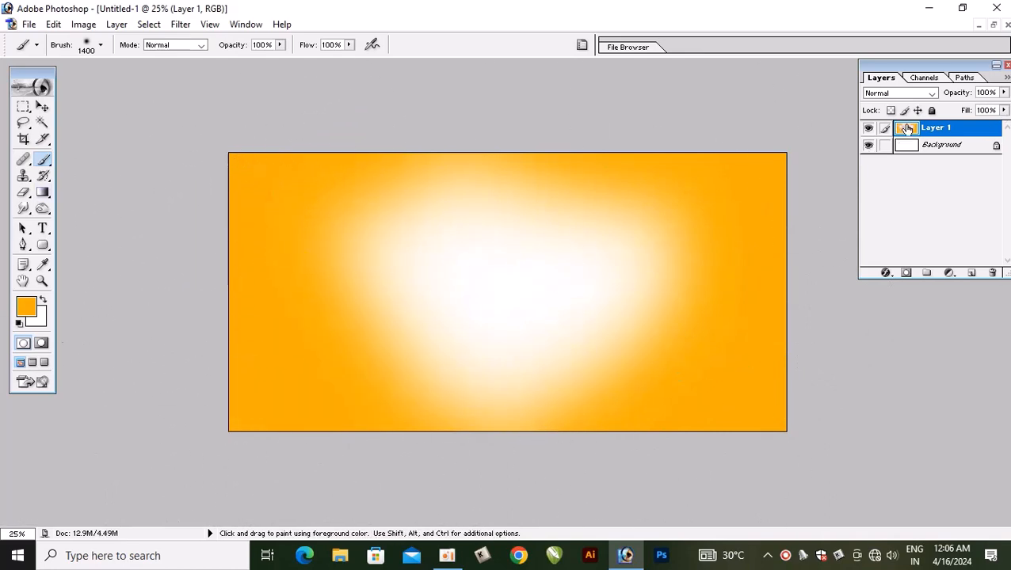
# Add another layer and paint the canvas's outer edges with a deeper orange, FF9000.
pyautogui.click(972, 272)
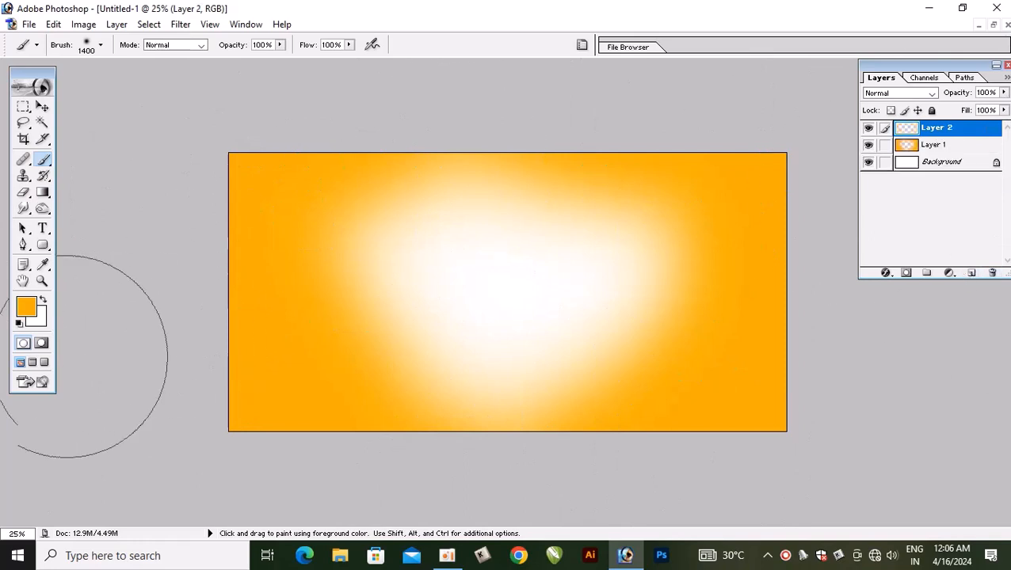
pyautogui.click(26, 307)
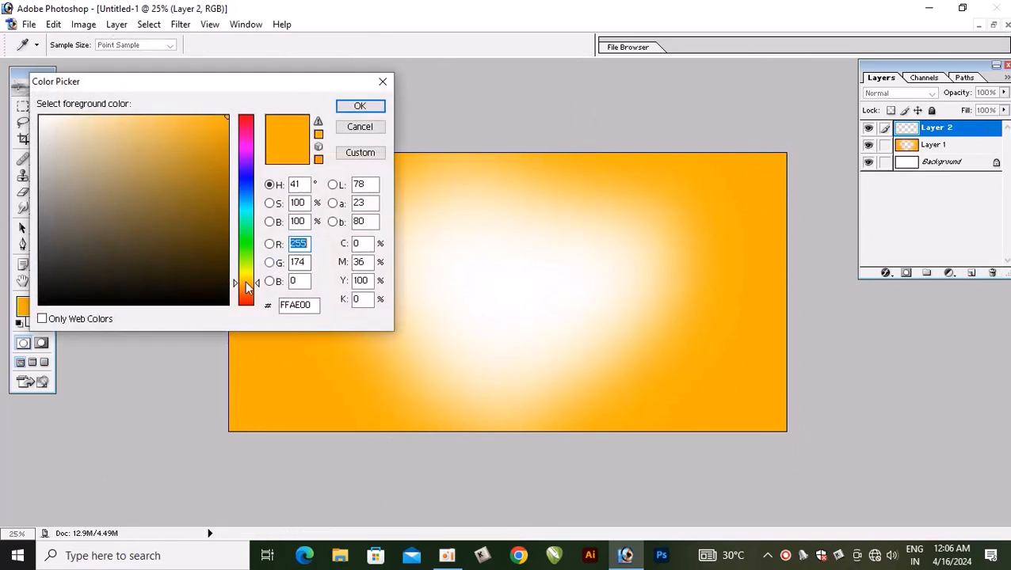
pyautogui.moveTo(247, 283); pyautogui.dragTo(247, 287)
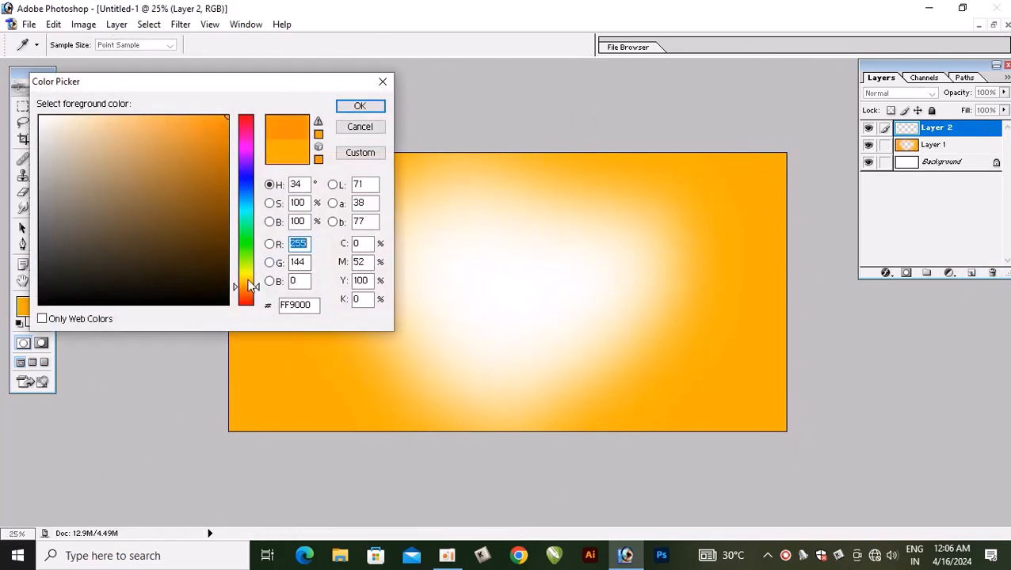
pyautogui.click(360, 106)
pyautogui.moveTo(198, 156)
pyautogui.mouseDown()
pyautogui.moveTo(243, 98)
pyautogui.moveTo(216, 122)
pyautogui.moveTo(163, 254)
pyautogui.moveTo(257, 96)
pyautogui.moveTo(103, 6)
pyautogui.moveTo(897, 136)
pyautogui.moveTo(902, 157)
pyautogui.moveTo(800, 101)
pyautogui.moveTo(822, 130)
pyautogui.moveTo(855, 336)
pyautogui.moveTo(824, 451)
pyautogui.mouseUp()
pyautogui.moveTo(332, 491)
pyautogui.mouseDown()
pyautogui.moveTo(221, 480)
pyautogui.moveTo(182, 429)
pyautogui.moveTo(224, 474)
pyautogui.mouseUp()
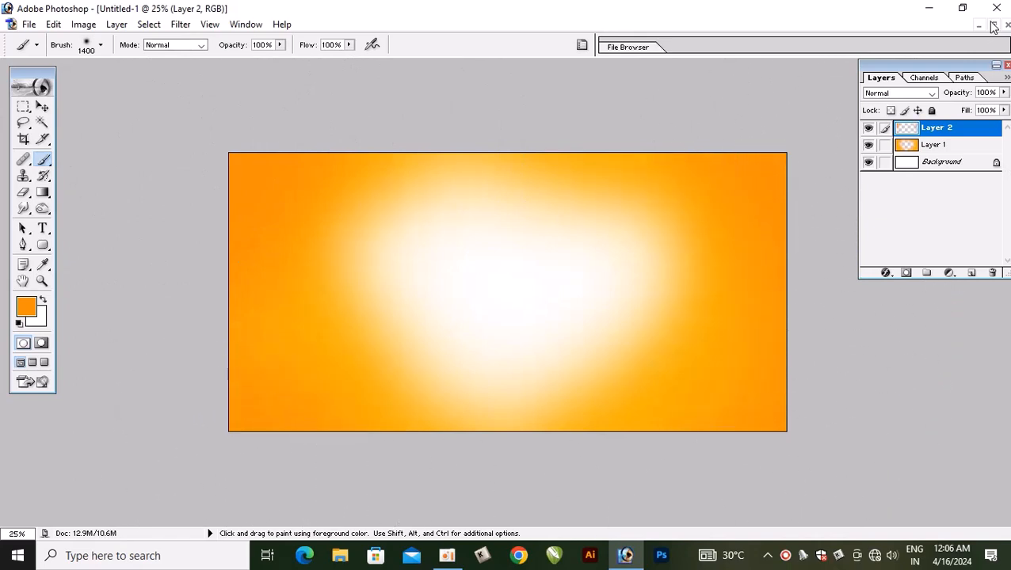
# Copy the seated deity figure from the finished banner into the new document and place it on the canvas's left side.
pyautogui.click(994, 26)
pyautogui.click(283, 131)
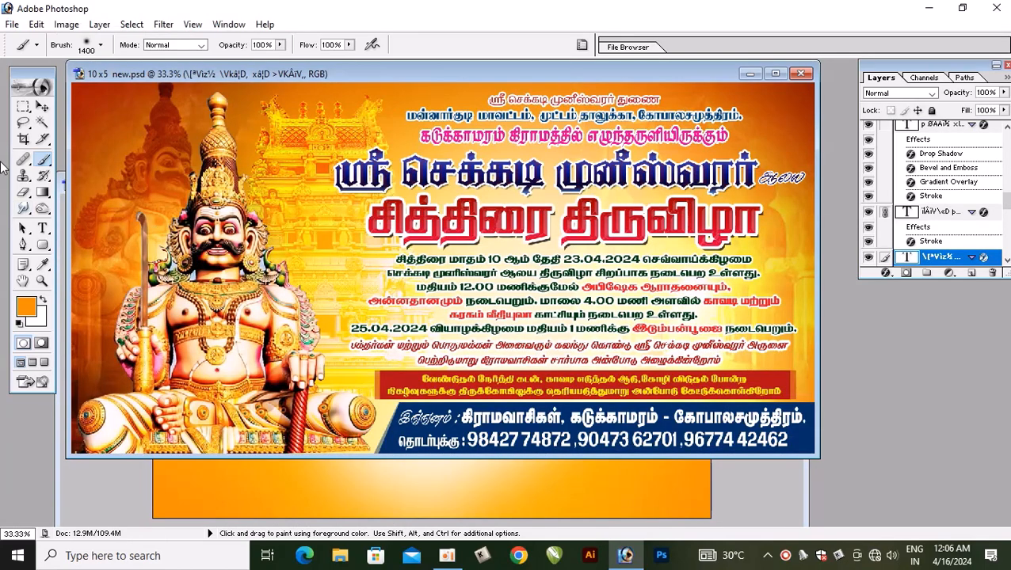
pyautogui.click(42, 106)
pyautogui.click(220, 230)
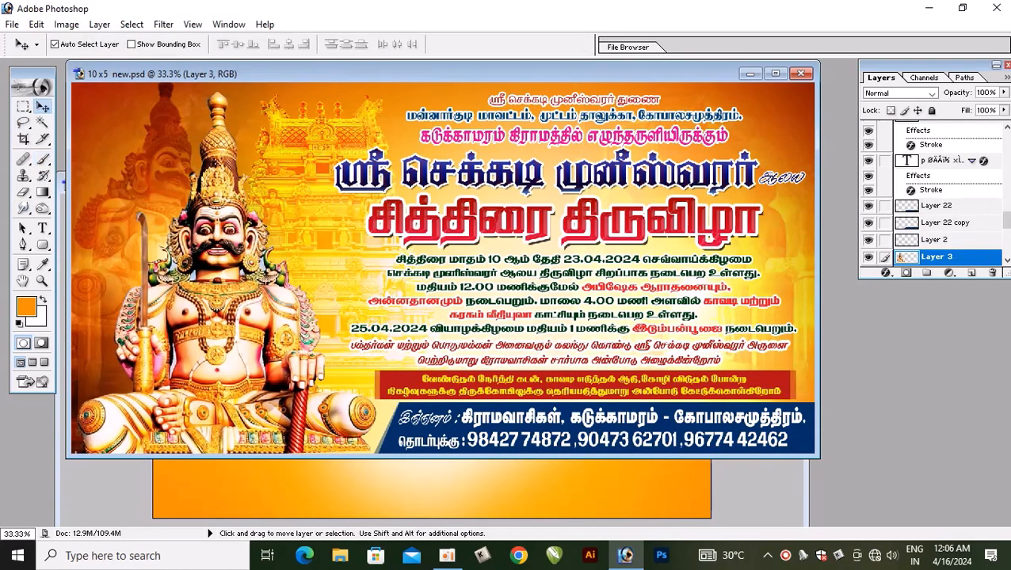
pyautogui.moveTo(215, 142); pyautogui.dragTo(314, 484)
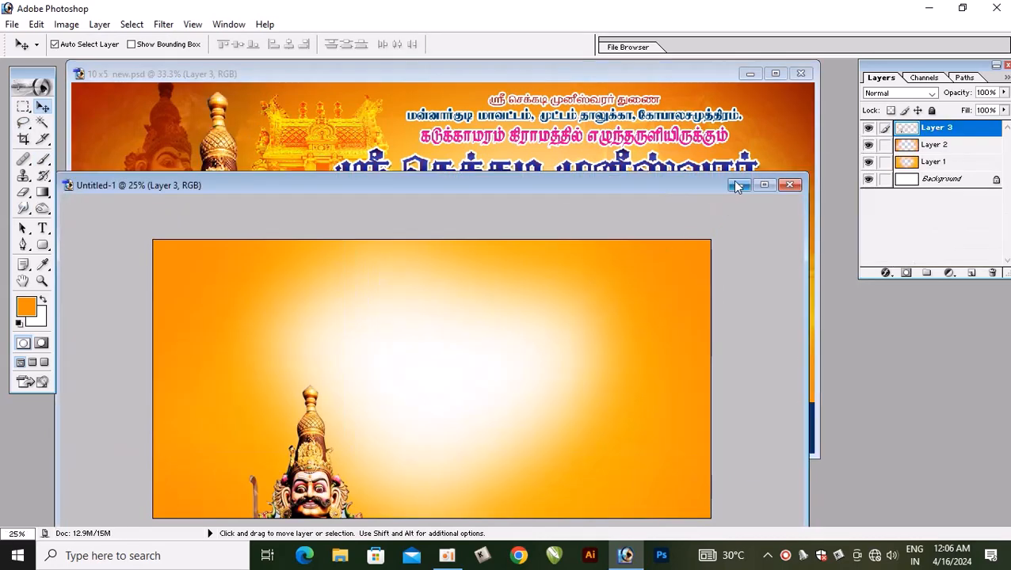
pyautogui.click(763, 186)
pyautogui.moveTo(405, 365); pyautogui.dragTo(343, 231)
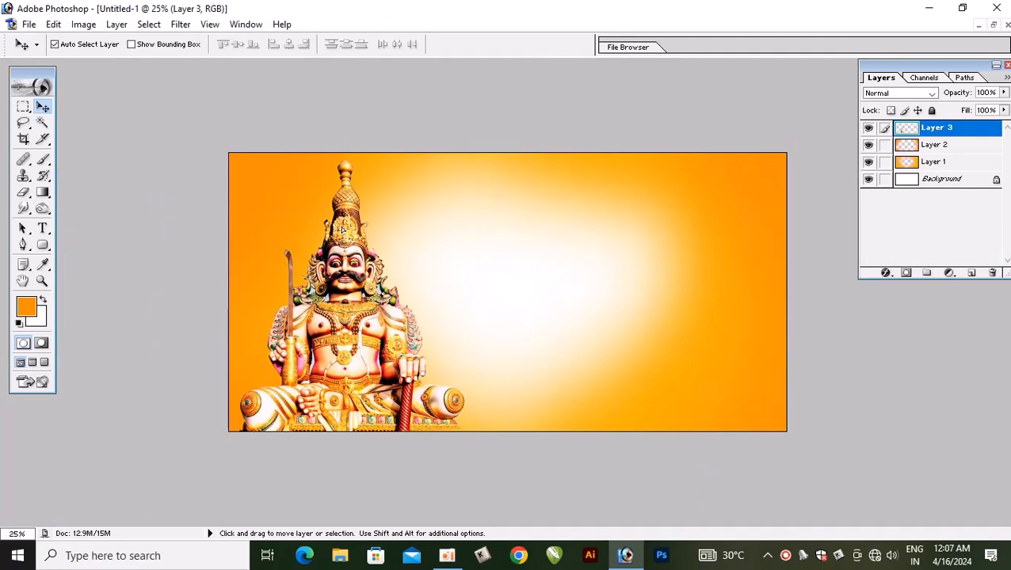
# Copy the masked dark temple corridor image from the finished banner to the new canvas's left edge and place it behind the deity.
pyautogui.click(992, 25)
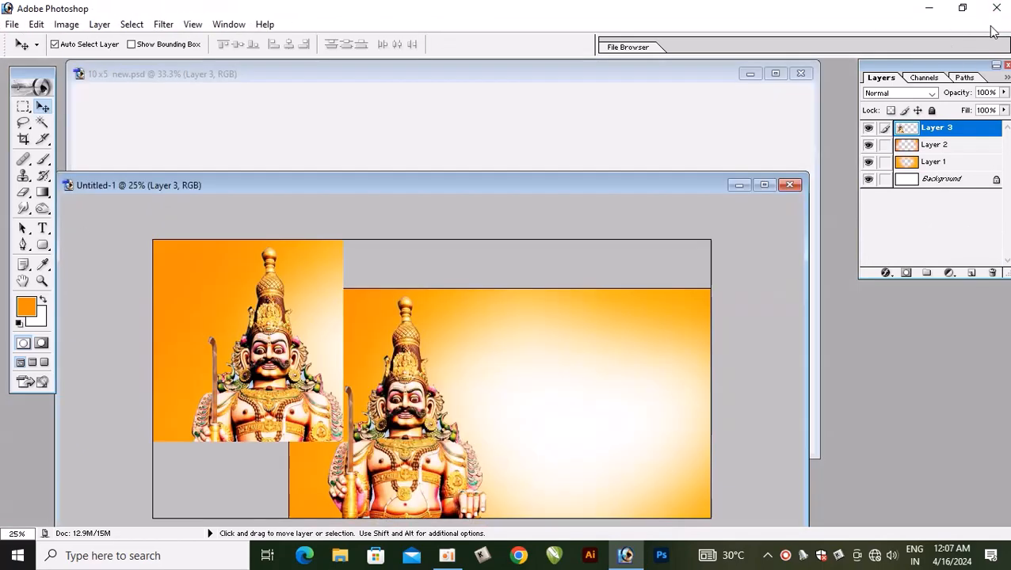
pyautogui.click(316, 95)
pyautogui.moveTo(160, 137); pyautogui.dragTo(198, 145)
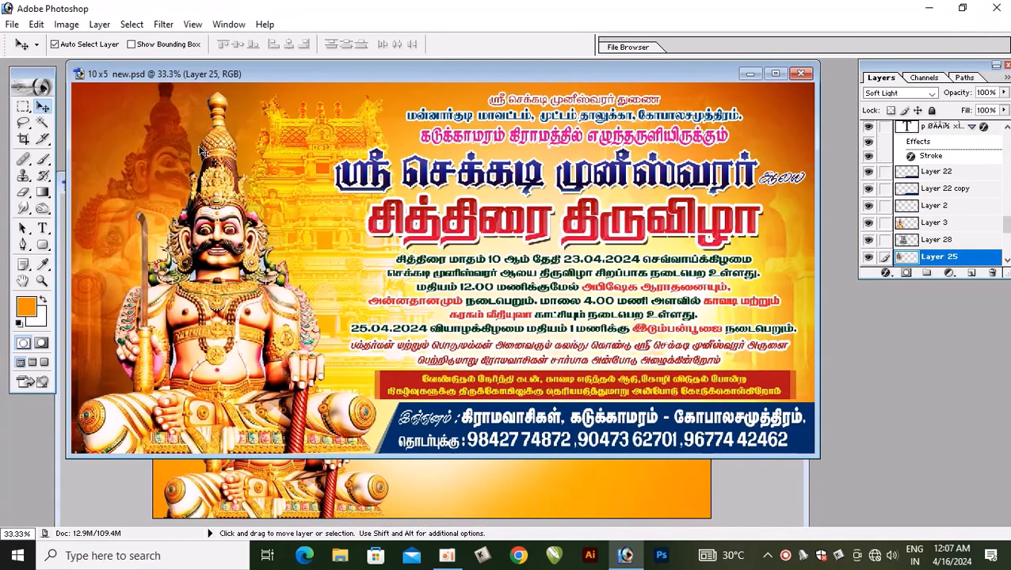
pyautogui.moveTo(114, 149); pyautogui.dragTo(293, 186)
pyautogui.click(127, 142)
pyautogui.moveTo(125, 139); pyautogui.dragTo(465, 484)
pyautogui.click(133, 156)
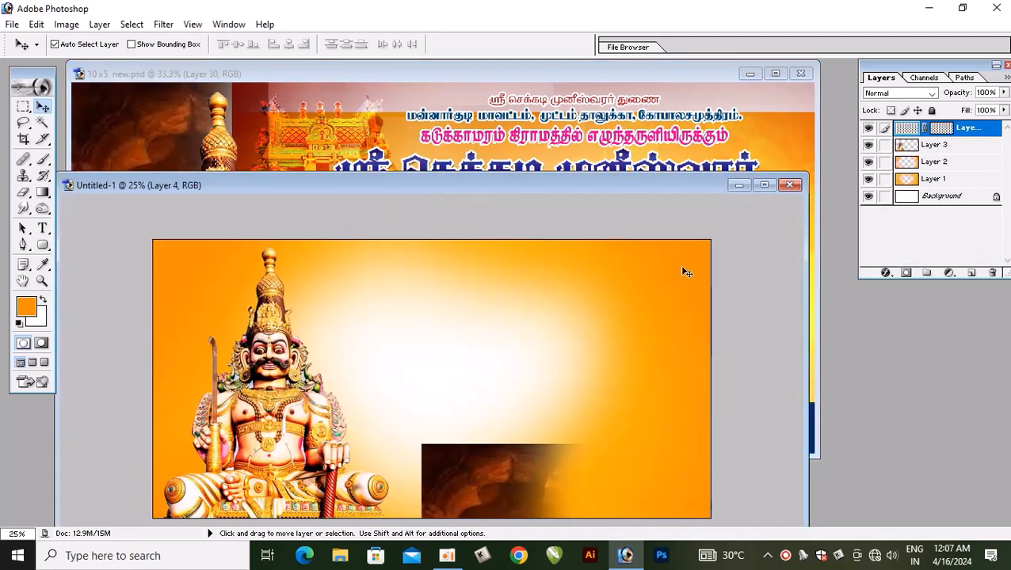
pyautogui.click(762, 182)
pyautogui.moveTo(543, 383); pyautogui.dragTo(271, 170)
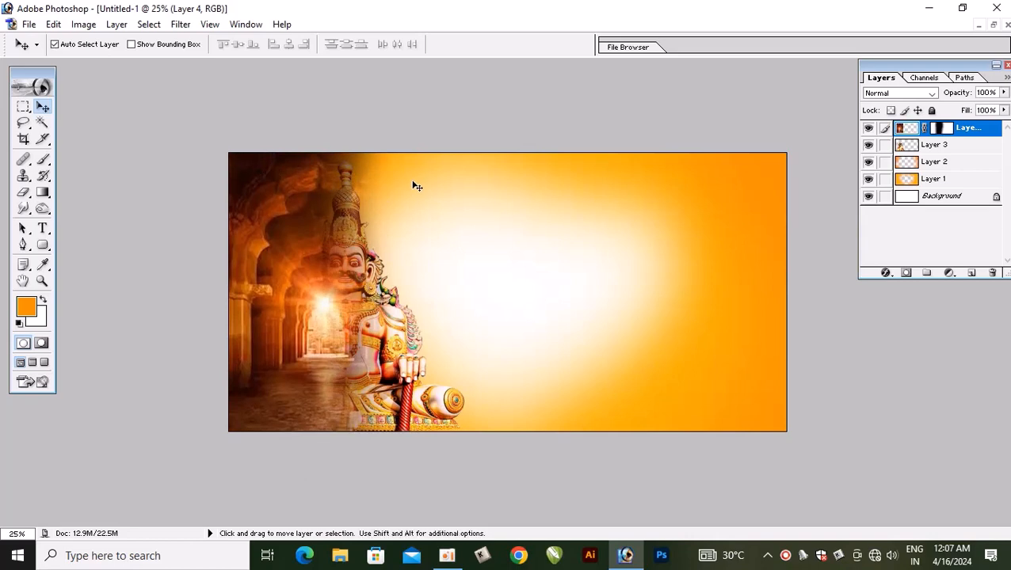
pyautogui.hotkey('ctrl', 'shift')
pyautogui.hotkey('ctrl', '[')
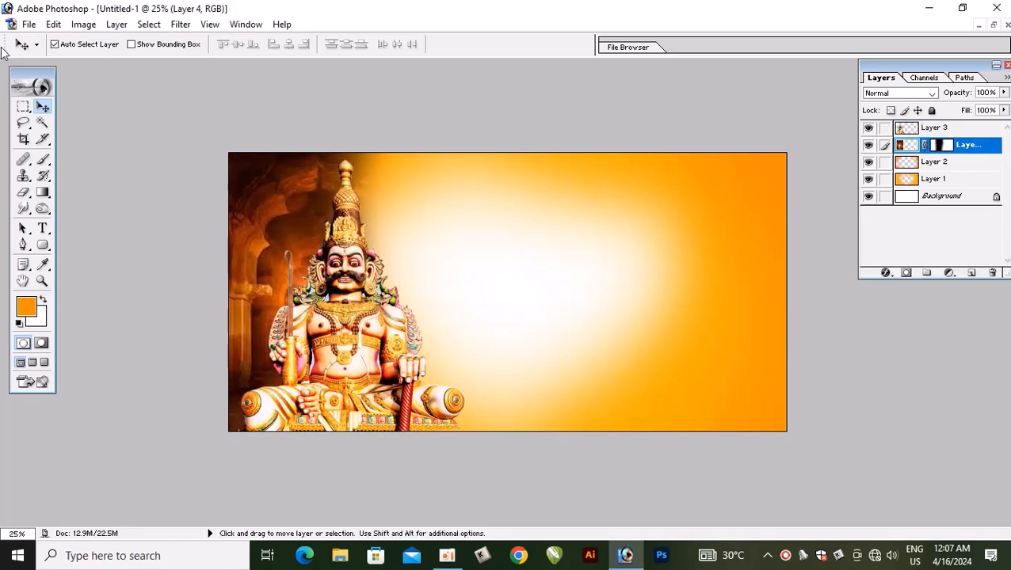
# Copy the faded Soft Light deity image from the finished banner and place it in the new canvas's upper-left area behind the main figure.
pyautogui.click(993, 25)
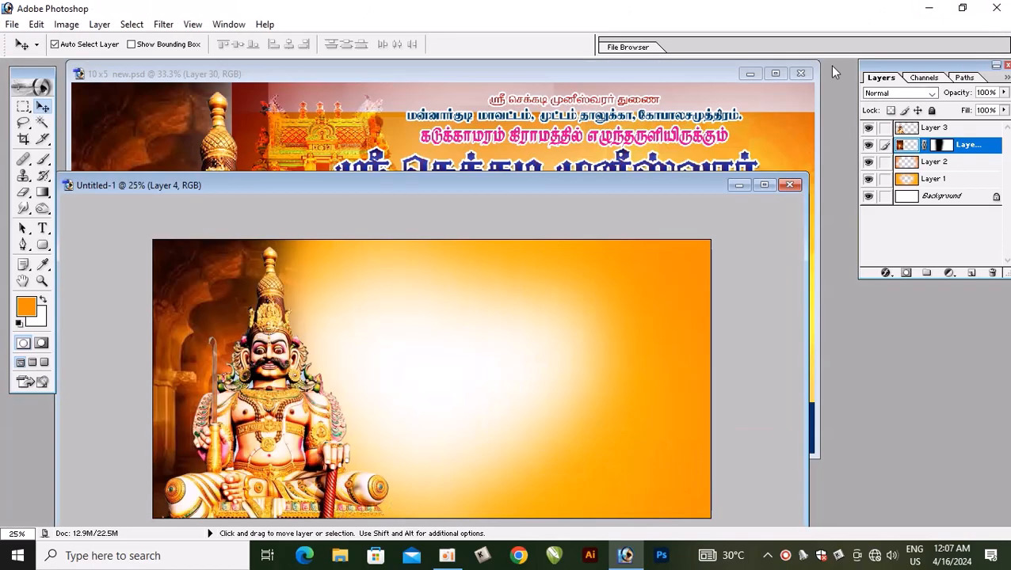
pyautogui.click(591, 117)
pyautogui.moveTo(592, 107); pyautogui.dragTo(466, 217)
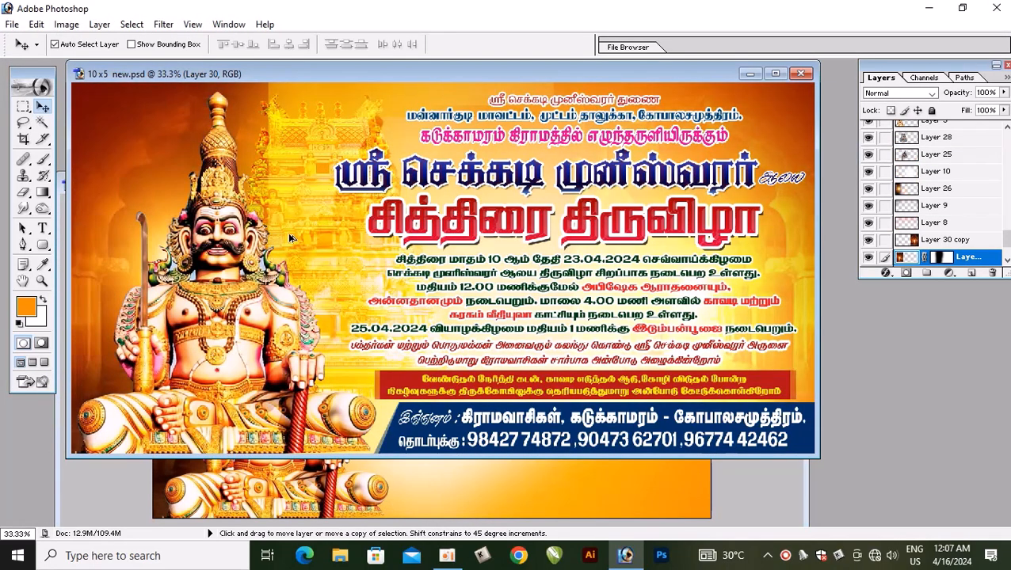
pyautogui.hotkey('ctrl', 'z')
pyautogui.click(160, 240)
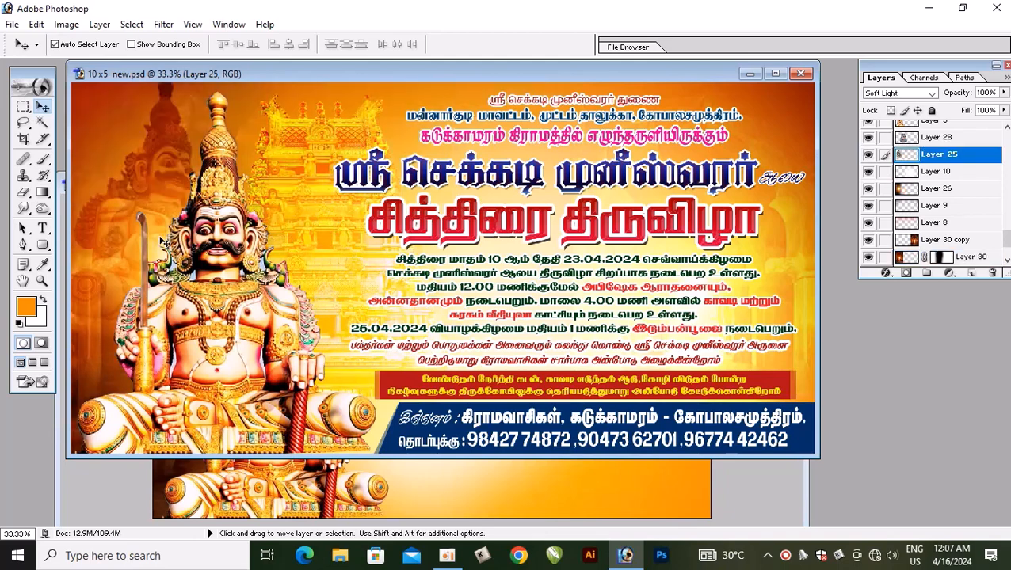
pyautogui.moveTo(163, 241); pyautogui.dragTo(492, 481)
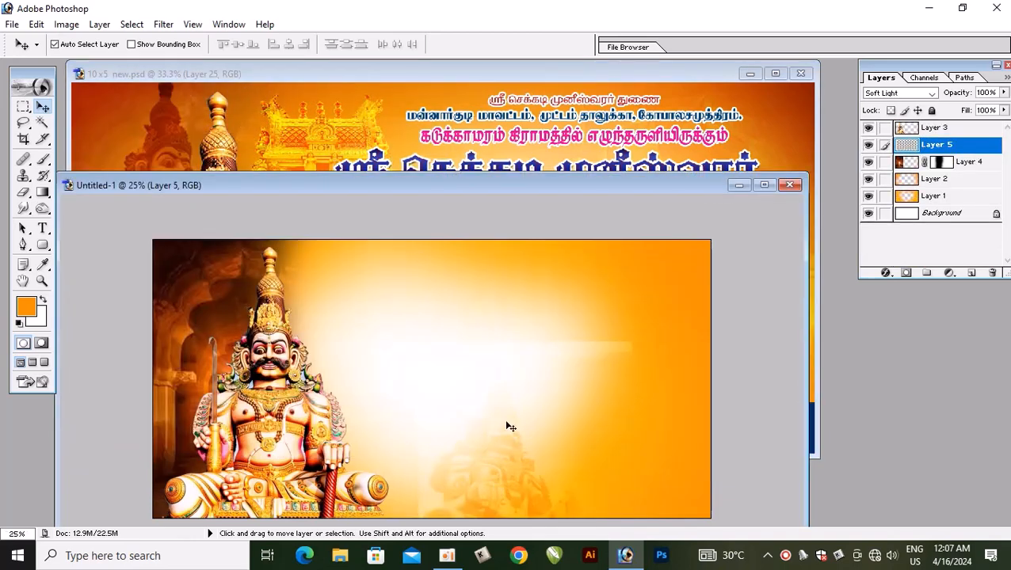
pyautogui.click(764, 185)
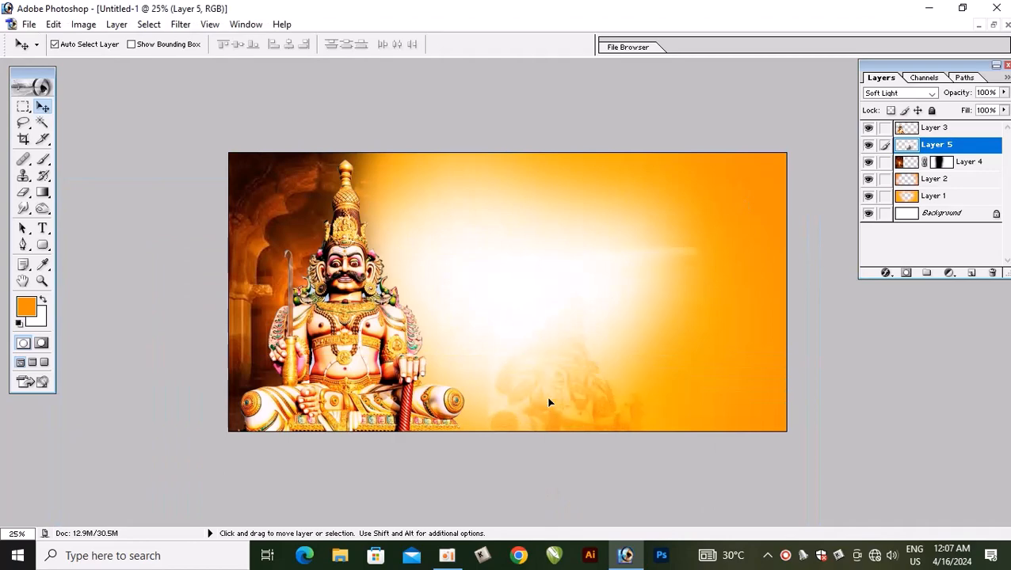
pyautogui.moveTo(549, 404); pyautogui.dragTo(277, 251)
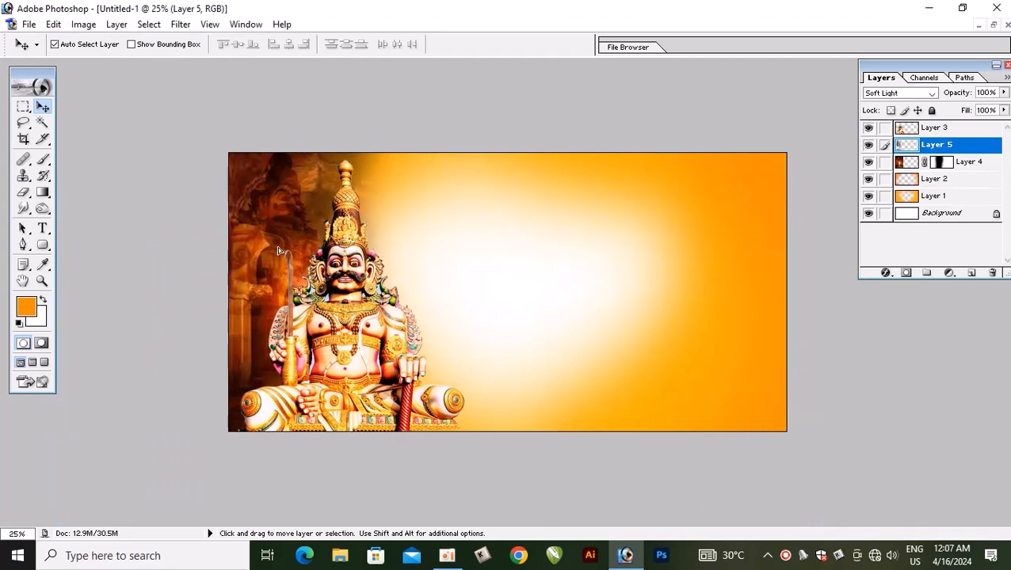
# Identify the Screen-mode glow layer, Layer 26, in the finished banner and copy it behind the deity on the new canvas's left side.
pyautogui.click(994, 24)
pyautogui.click(339, 143)
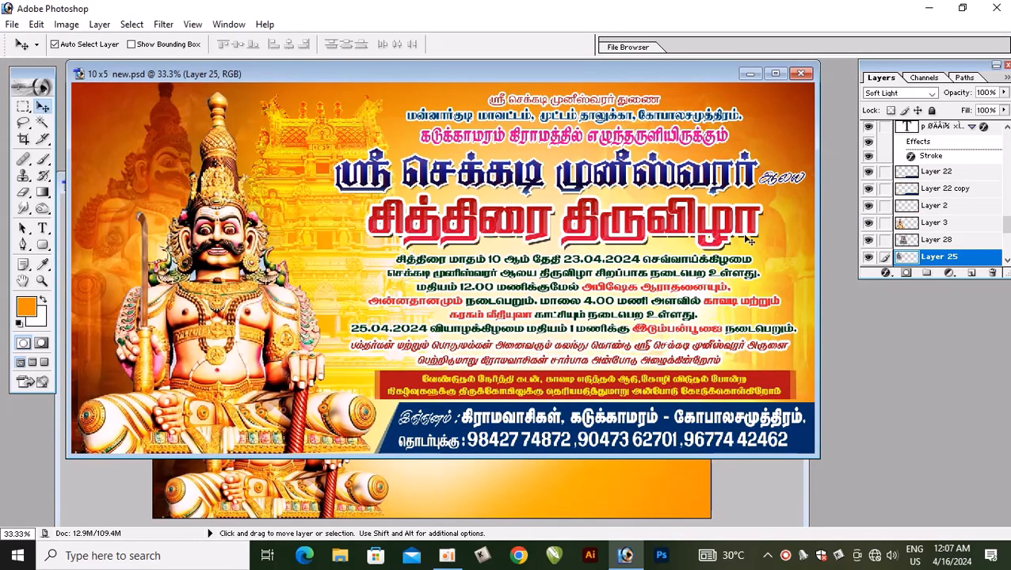
pyautogui.scroll(-3, 918, 228)
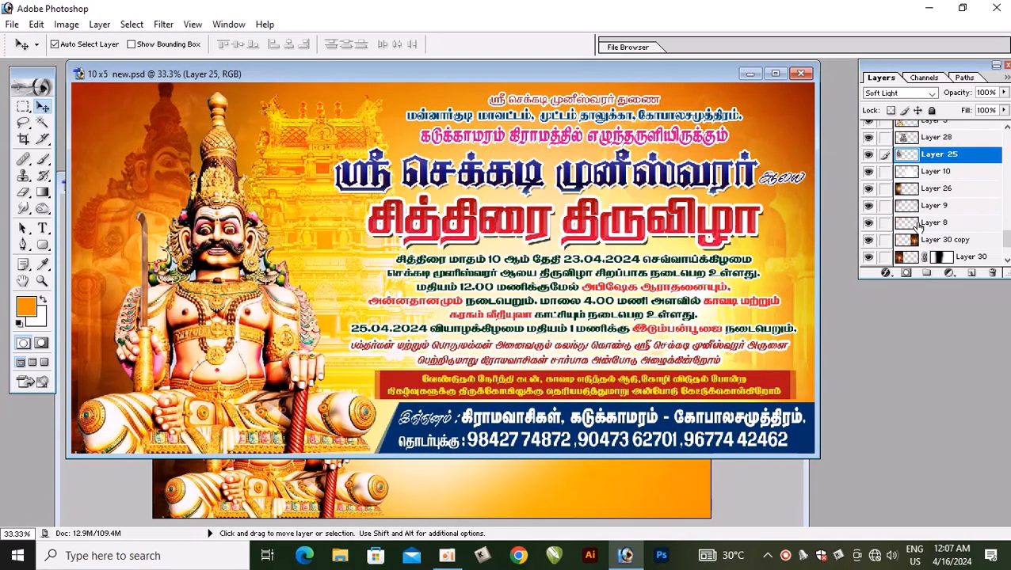
pyautogui.click(870, 171)
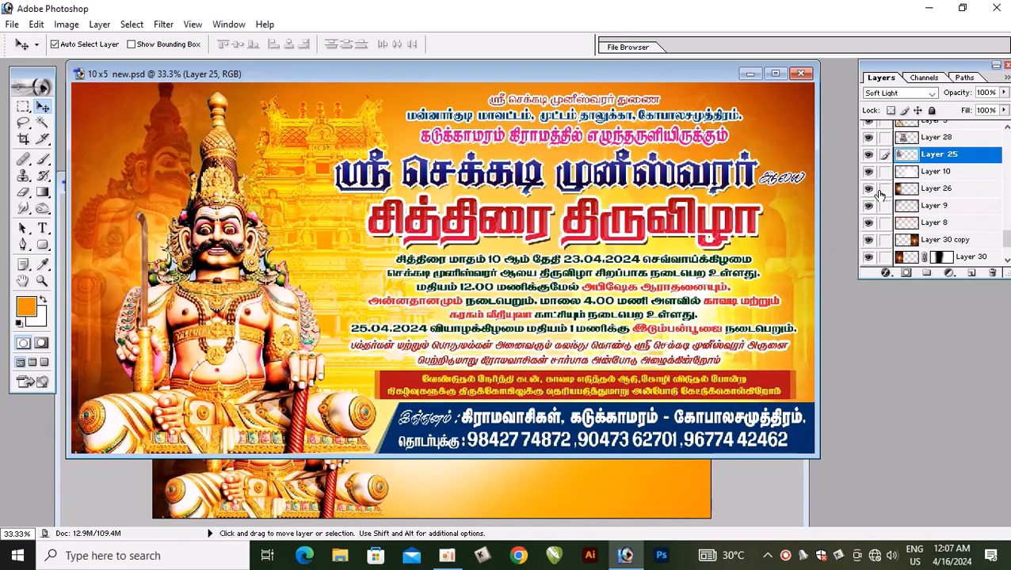
pyautogui.click(869, 171)
pyautogui.click(868, 190)
pyautogui.click(868, 189)
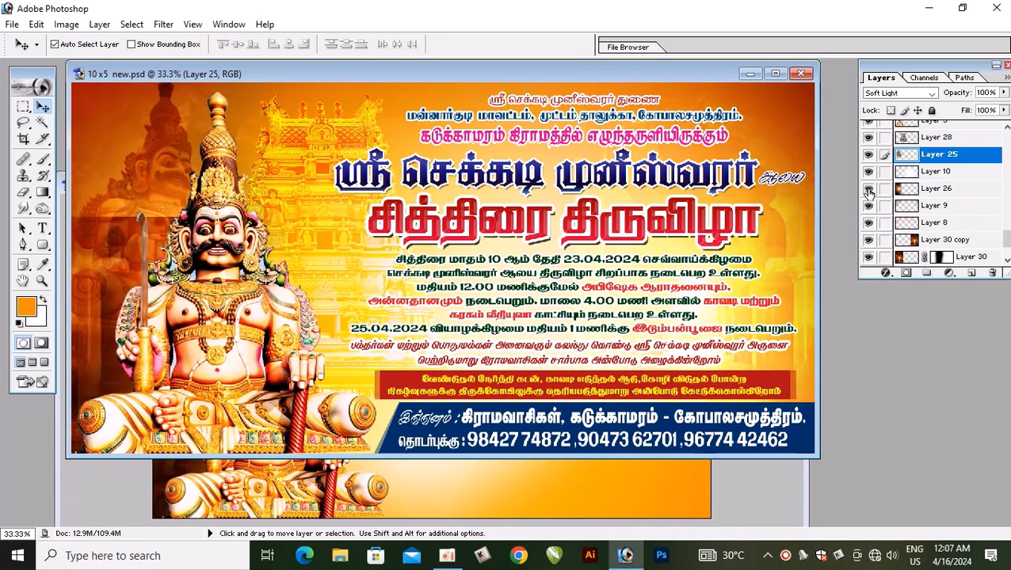
pyautogui.click(937, 189)
pyautogui.moveTo(148, 255); pyautogui.dragTo(530, 263)
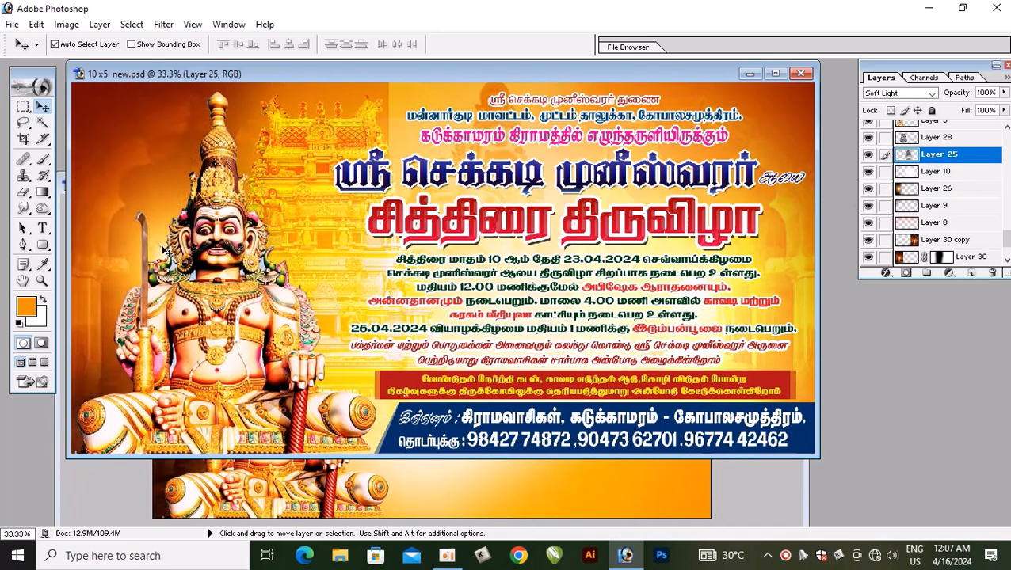
pyautogui.moveTo(165, 250); pyautogui.dragTo(489, 471)
pyautogui.moveTo(226, 329); pyautogui.dragTo(222, 353)
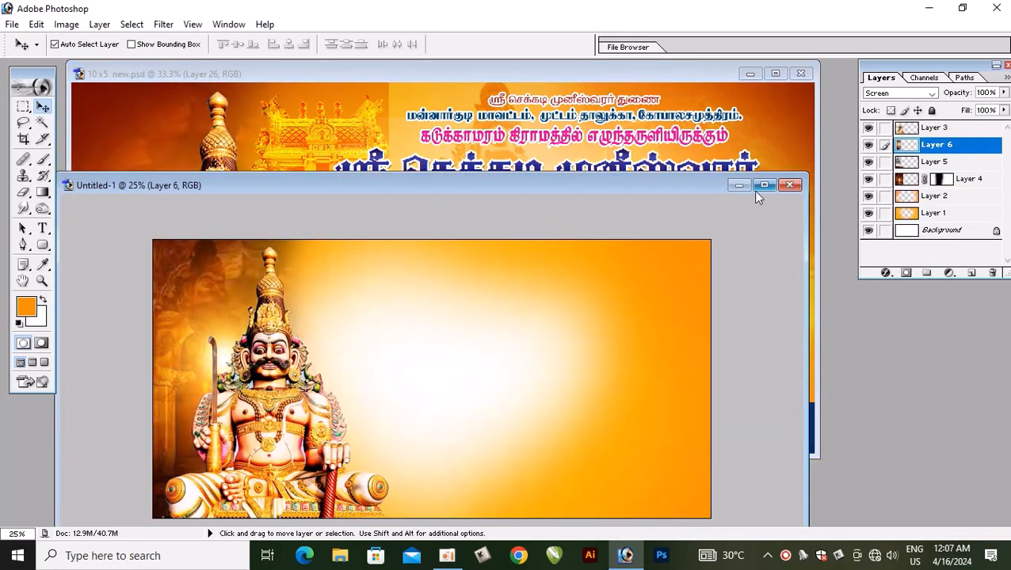
pyautogui.click(763, 186)
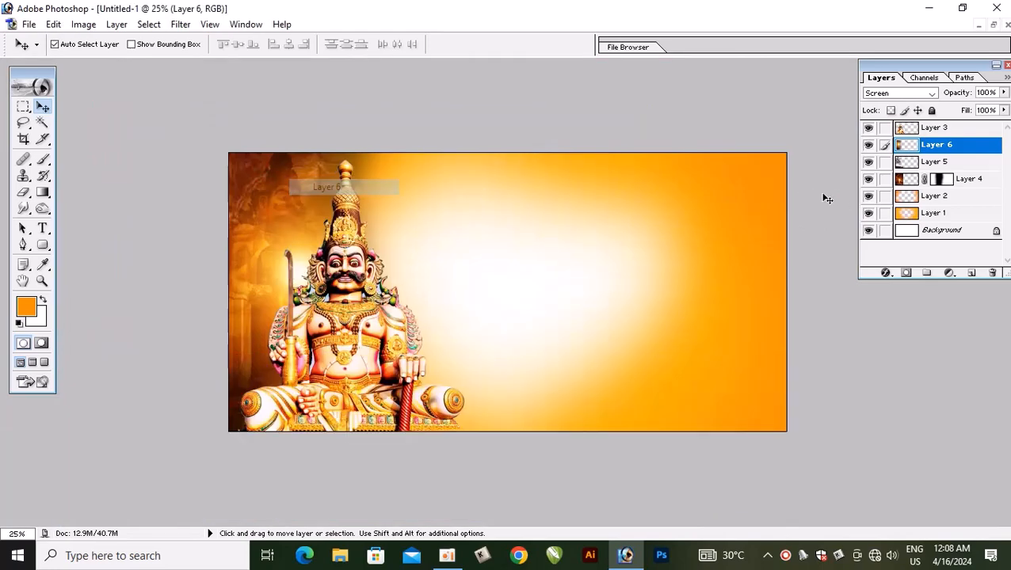
# Set the blend mode of the masked temple corridor layer, Layer 4, to Overlay.
pyautogui.click(937, 180)
pyautogui.click(910, 96)
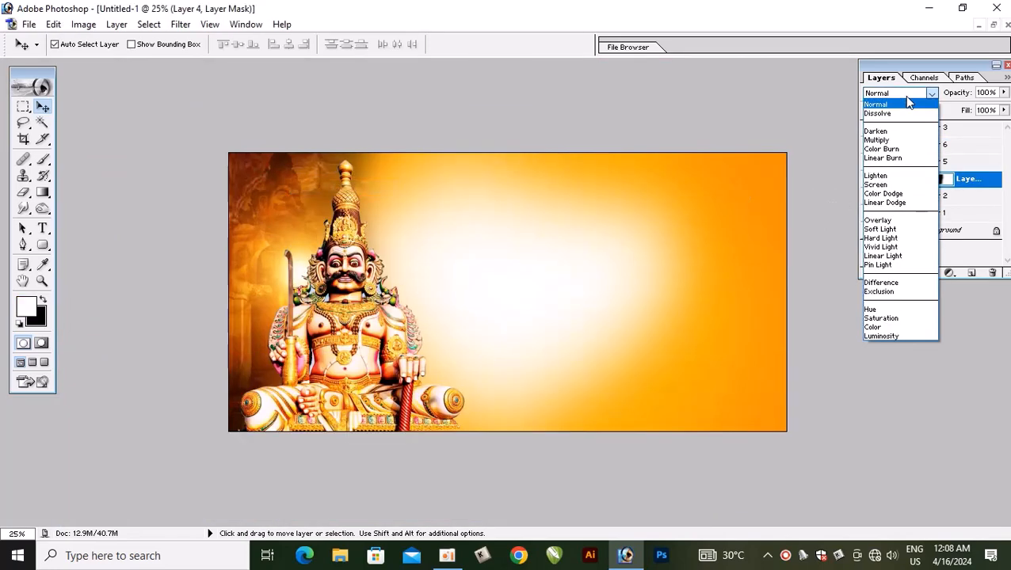
pyautogui.click(910, 96)
pyautogui.press('Down')
pyautogui.press('Down')
pyautogui.press('Down')
pyautogui.press('Down')
pyautogui.press('Down')
pyautogui.press('Down')
pyautogui.press('Down')
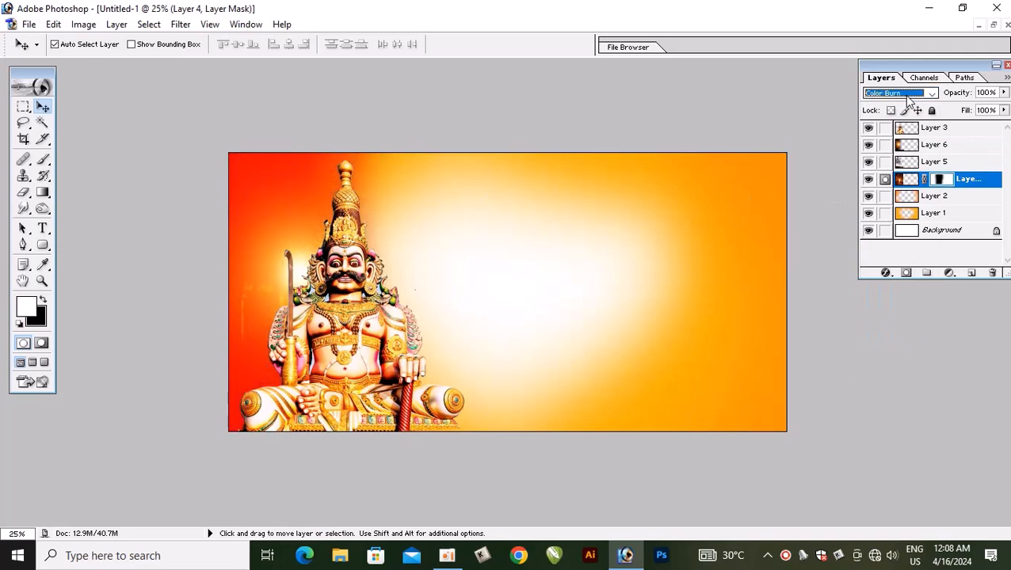
pyautogui.press('Down')
pyautogui.press('Down')
pyautogui.press('Down')
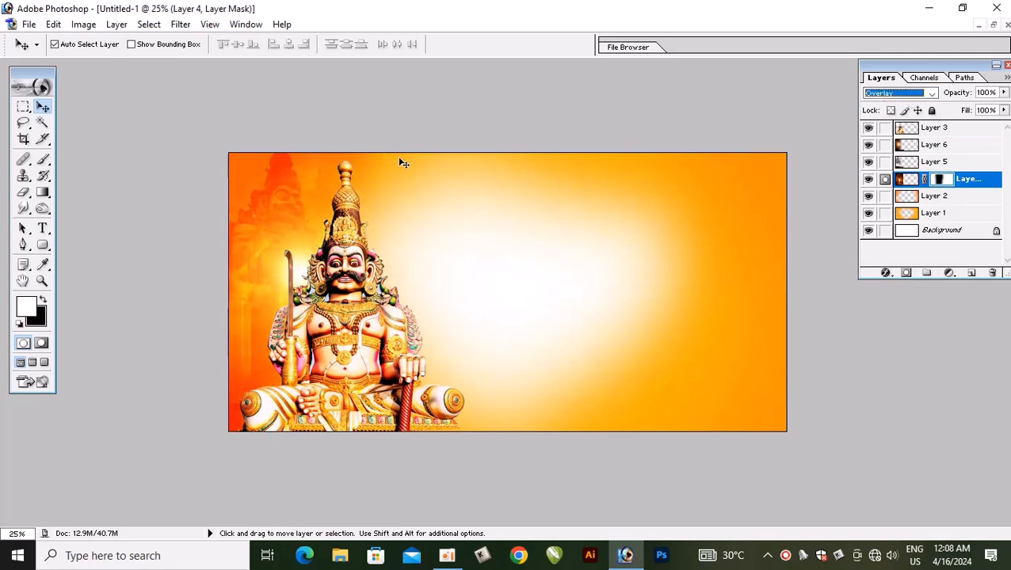
# Copy the Overlay temple tower from the finished banner and place it behind the deity's right side in the new canvas.
pyautogui.click(993, 26)
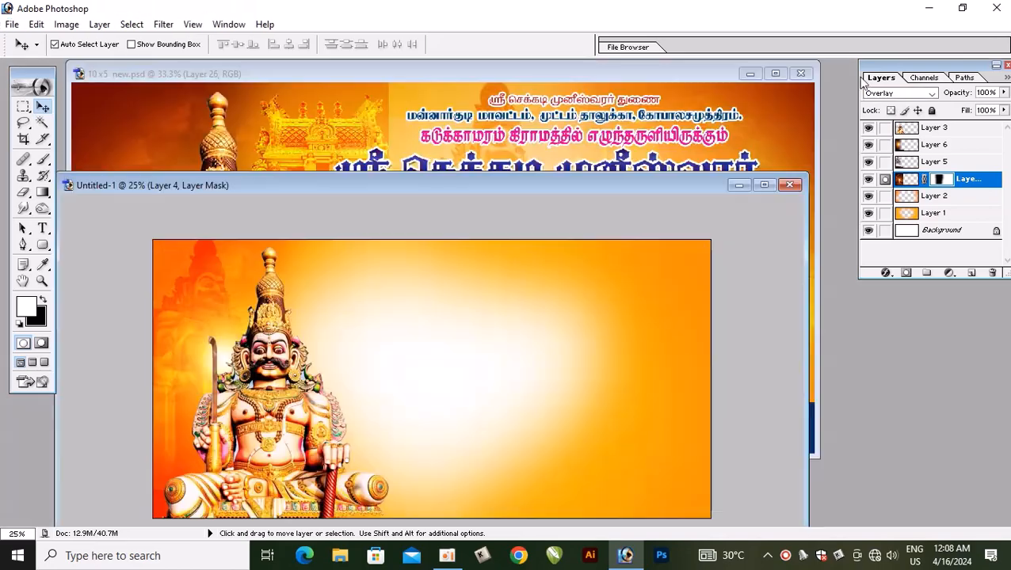
pyautogui.click(432, 163)
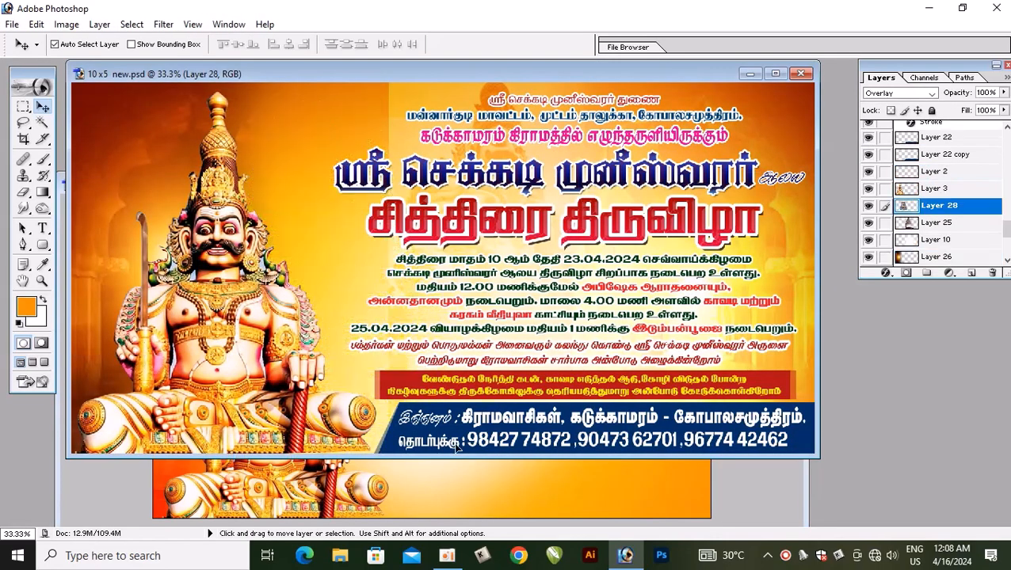
pyautogui.click(481, 478)
pyautogui.click(765, 185)
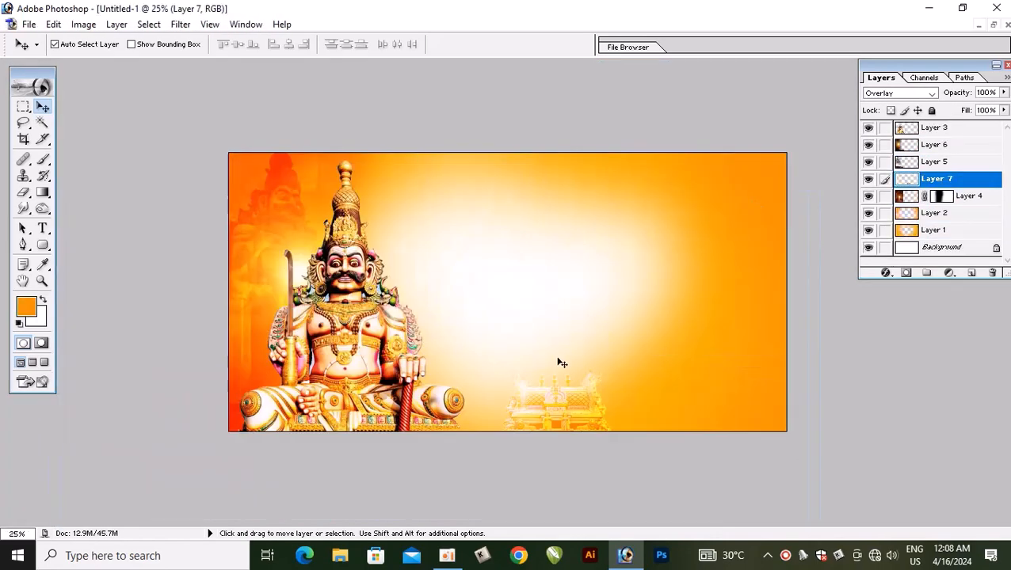
pyautogui.moveTo(573, 417); pyautogui.dragTo(404, 200)
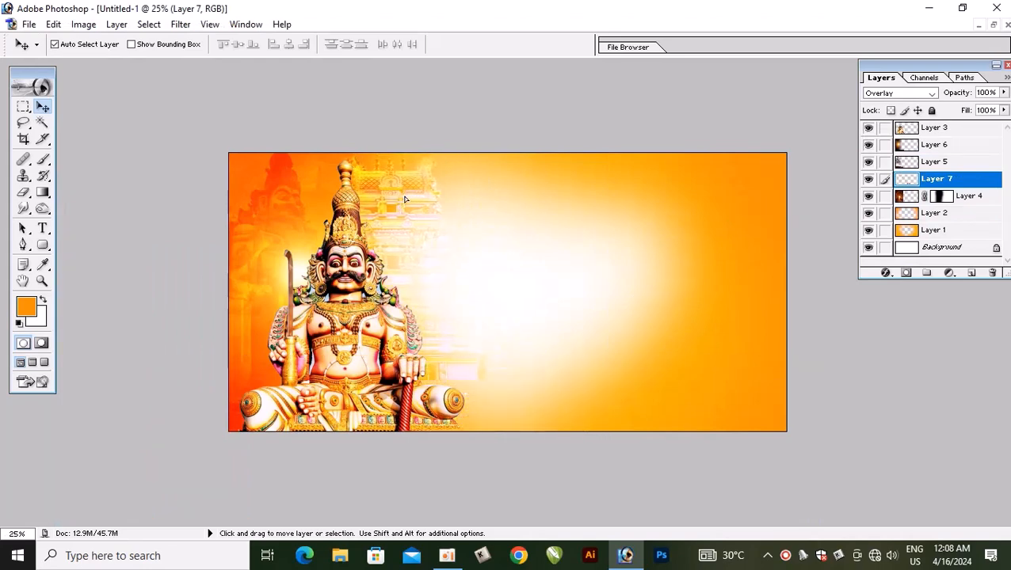
# Paint orange on Layer 2 behind the temple tower with the Brush at size 1400.
pyautogui.click(500, 252)
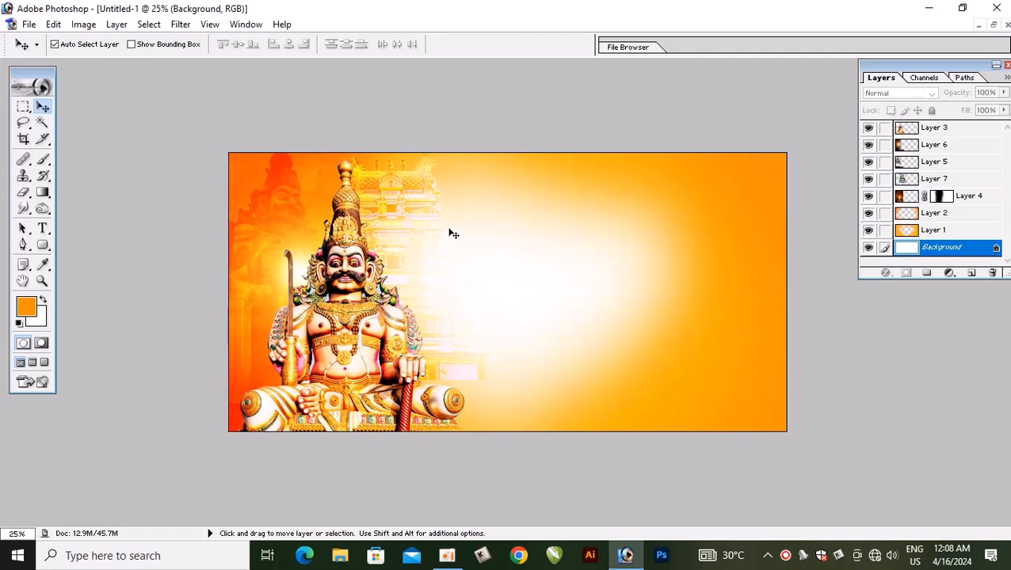
pyautogui.click(347, 315)
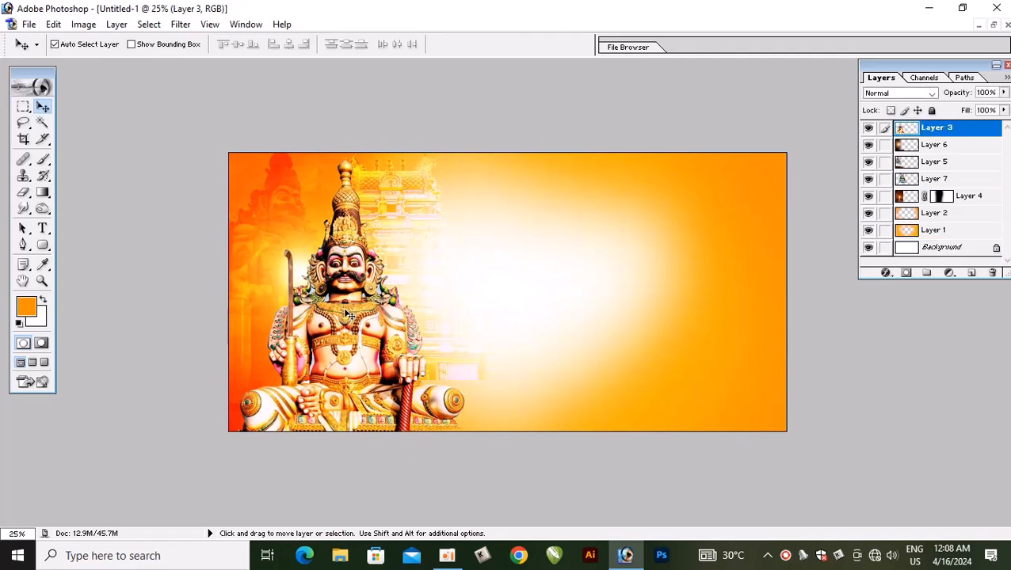
pyautogui.click(404, 200)
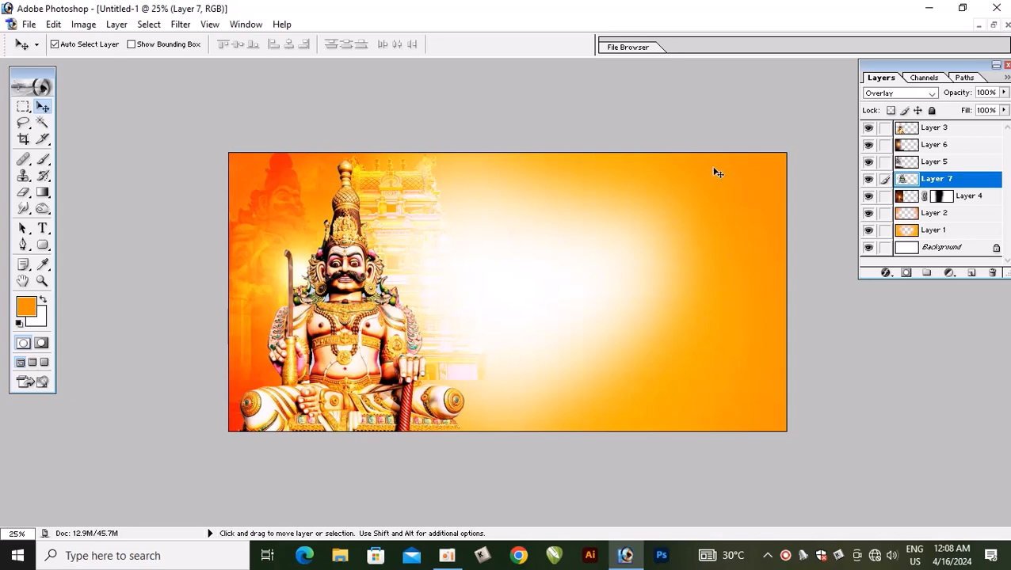
pyautogui.click(734, 192)
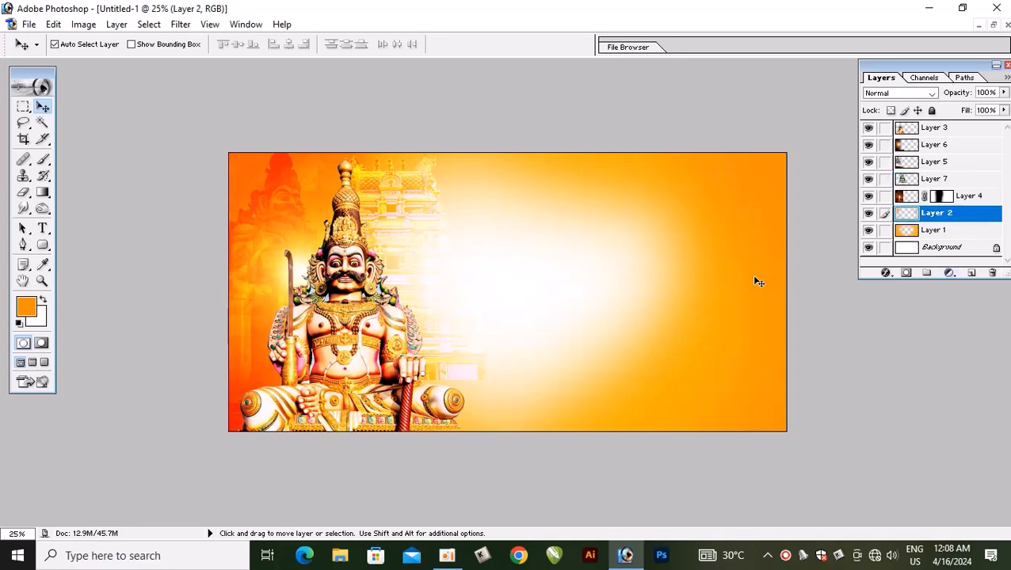
pyautogui.press('b')
pyautogui.click(383, 256)
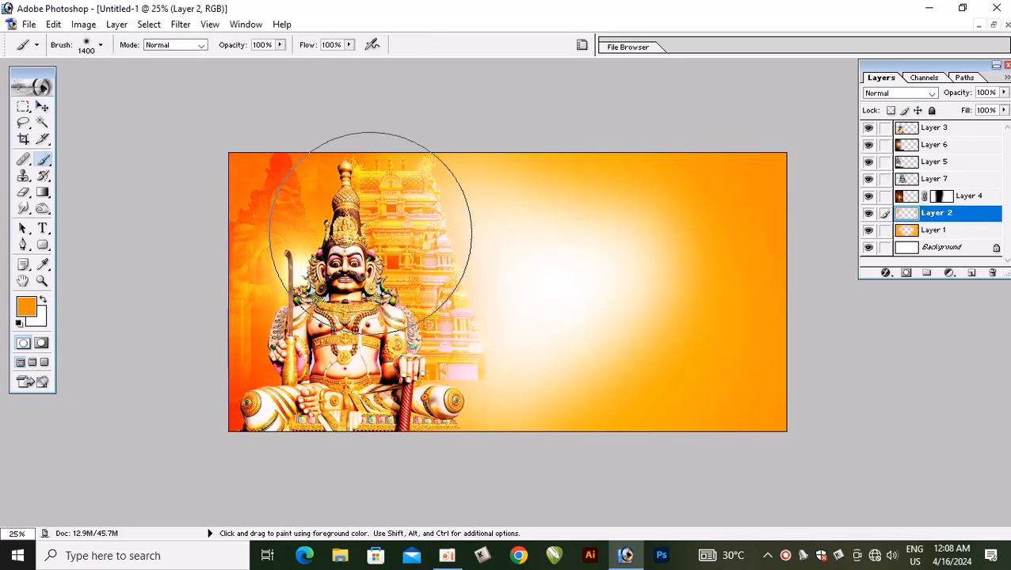
pyautogui.click(401, 372)
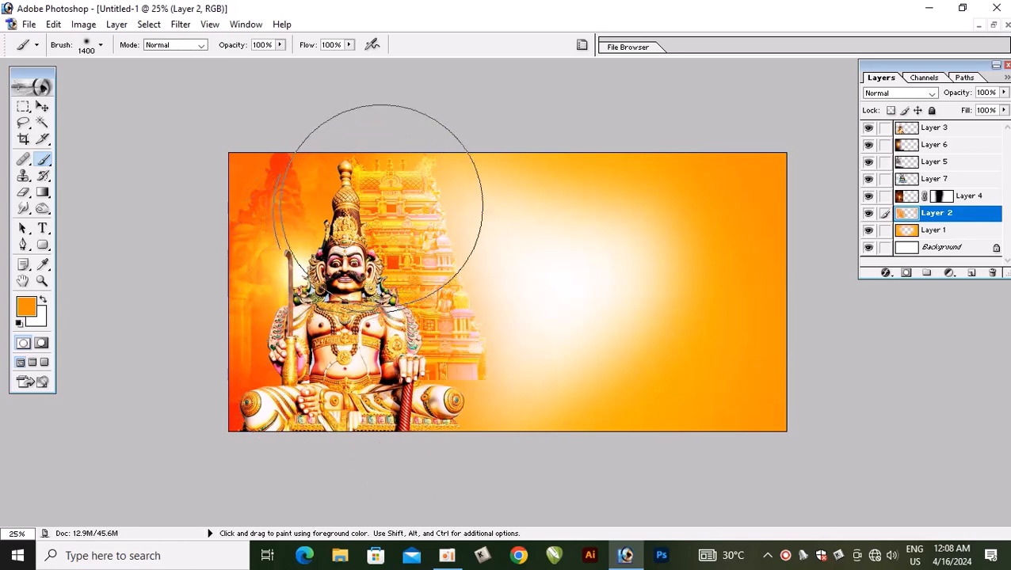
pyautogui.click(379, 203)
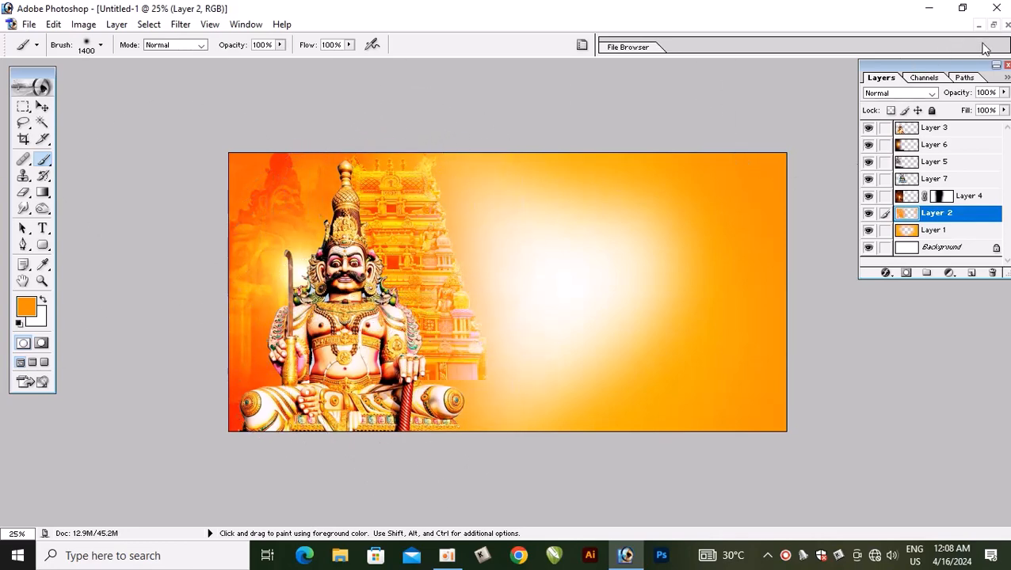
pyautogui.press('v')
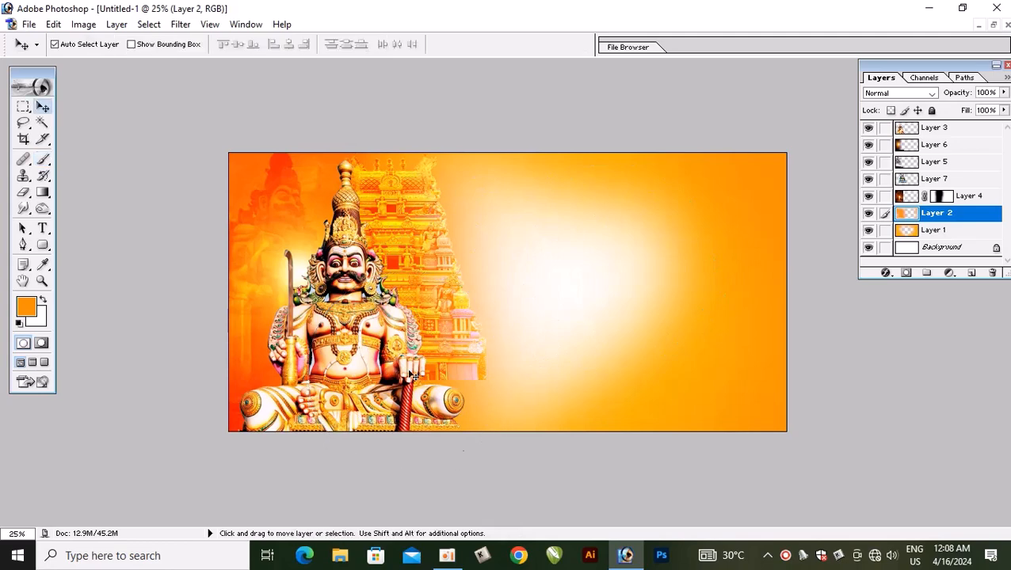
pyautogui.press('b')
pyautogui.press('v')
# Add a layer mask to the temple tower, Layer 7, and fade its lower edge with the Eraser at size 900.
pyautogui.click(427, 263)
pyautogui.click(906, 274)
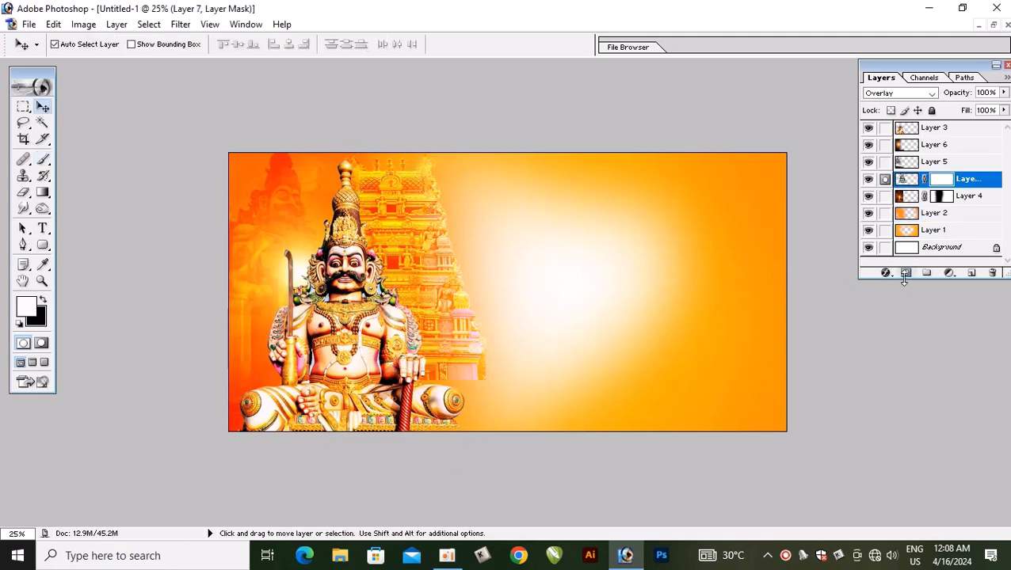
pyautogui.press('e')
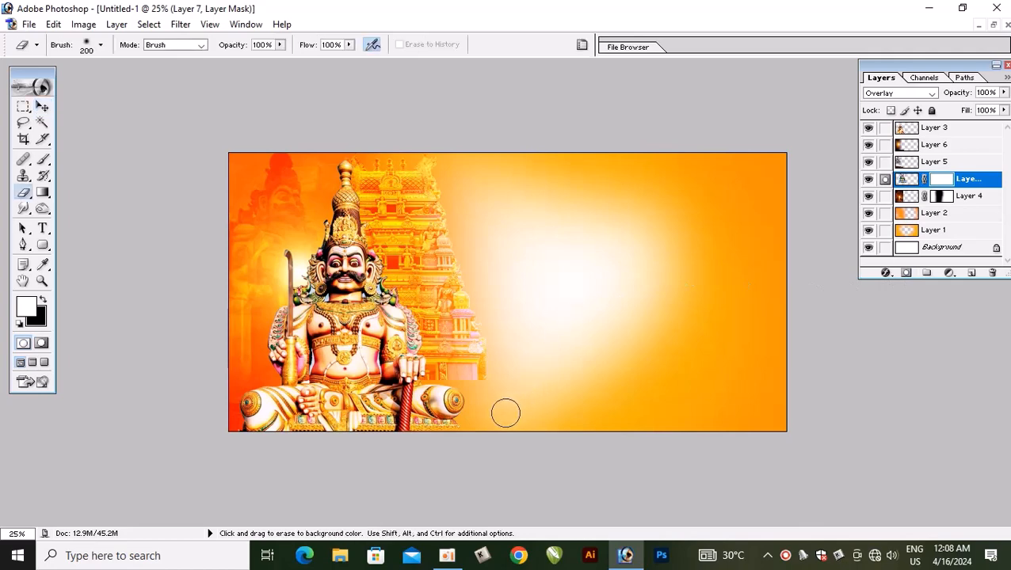
pyautogui.press(']')
pyautogui.press(']')
pyautogui.press(']')
pyautogui.press(']')
pyautogui.press(']')
pyautogui.press(']')
pyautogui.press(']')
pyautogui.press(']')
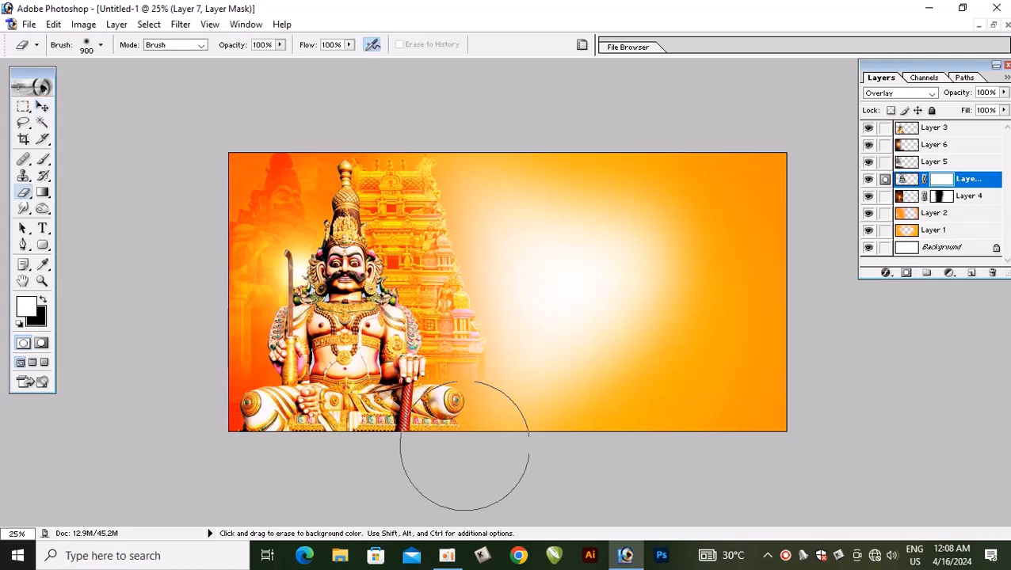
pyautogui.moveTo(464, 446); pyautogui.dragTo(428, 455)
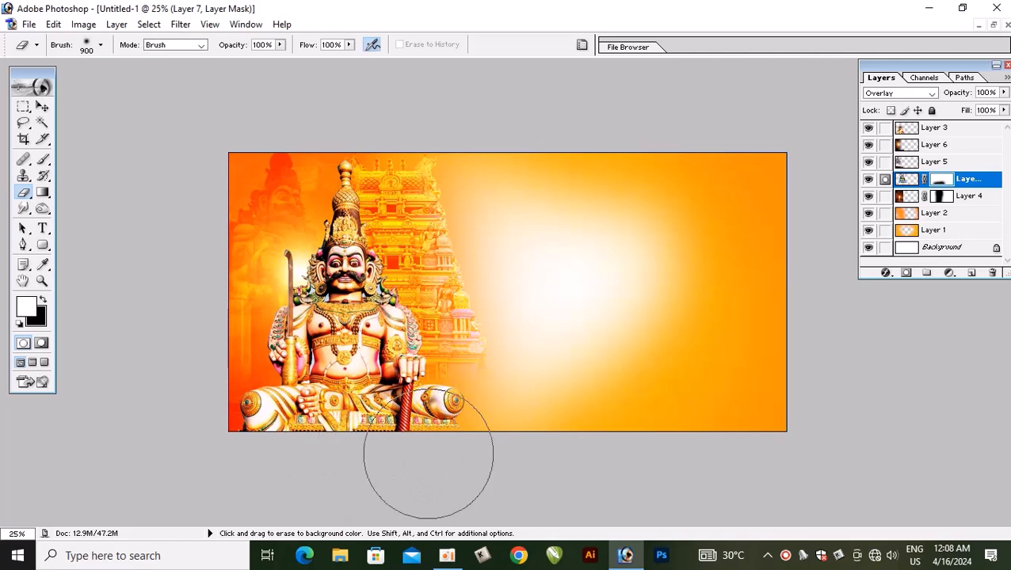
# Copy the Linear Dodge corridor layer, Layer 30 copy, from the finished banner and position it at the new canvas's right side.
pyautogui.click(994, 26)
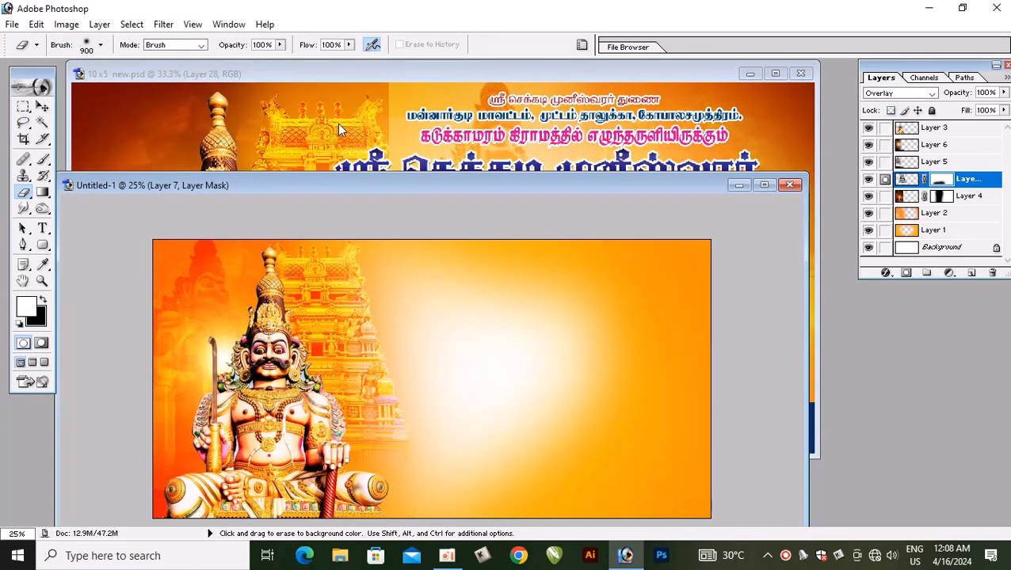
pyautogui.click(344, 128)
pyautogui.press('v')
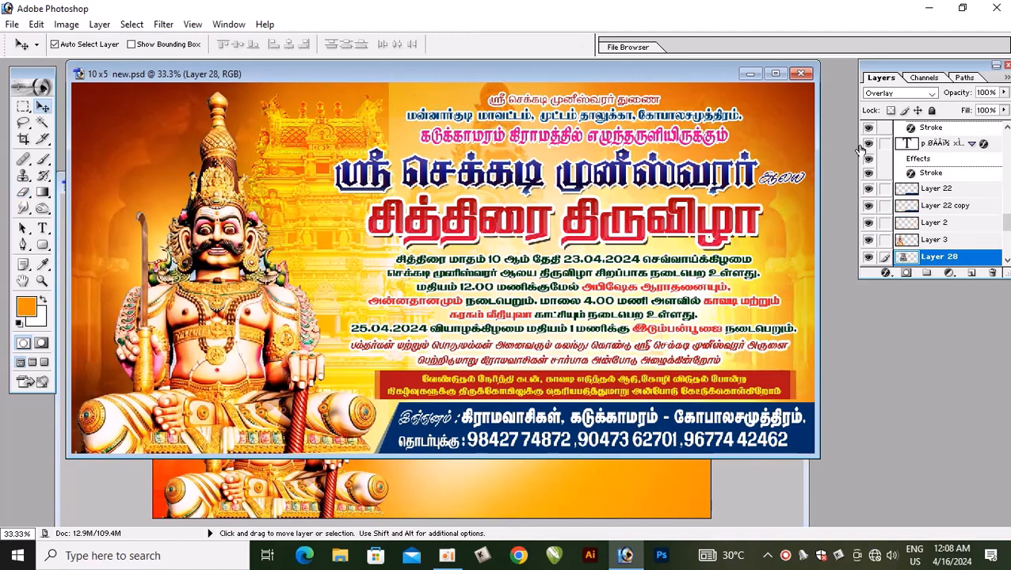
pyautogui.rightClick(795, 124)
pyautogui.click(823, 165)
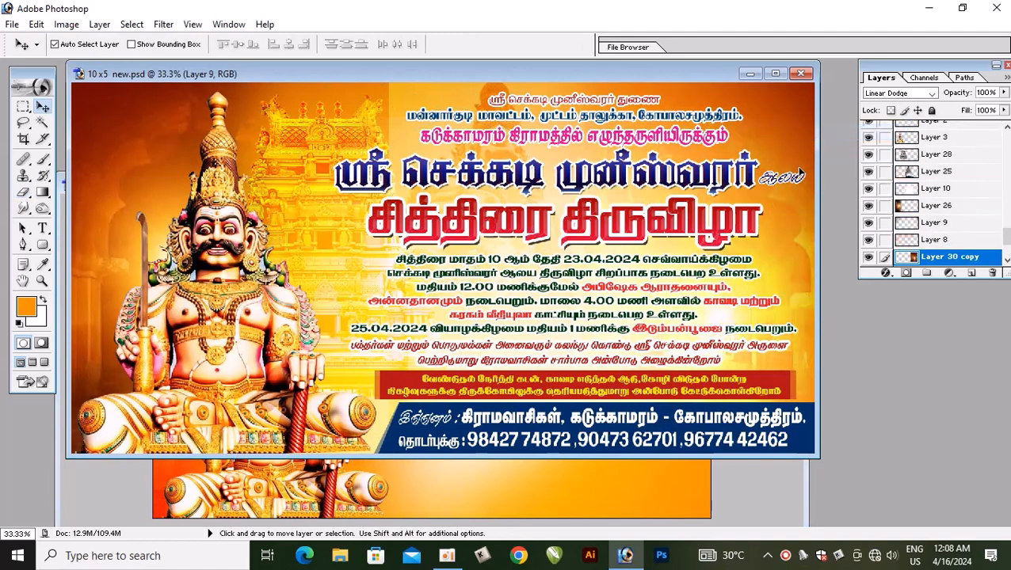
pyautogui.moveTo(749, 199); pyautogui.dragTo(689, 479)
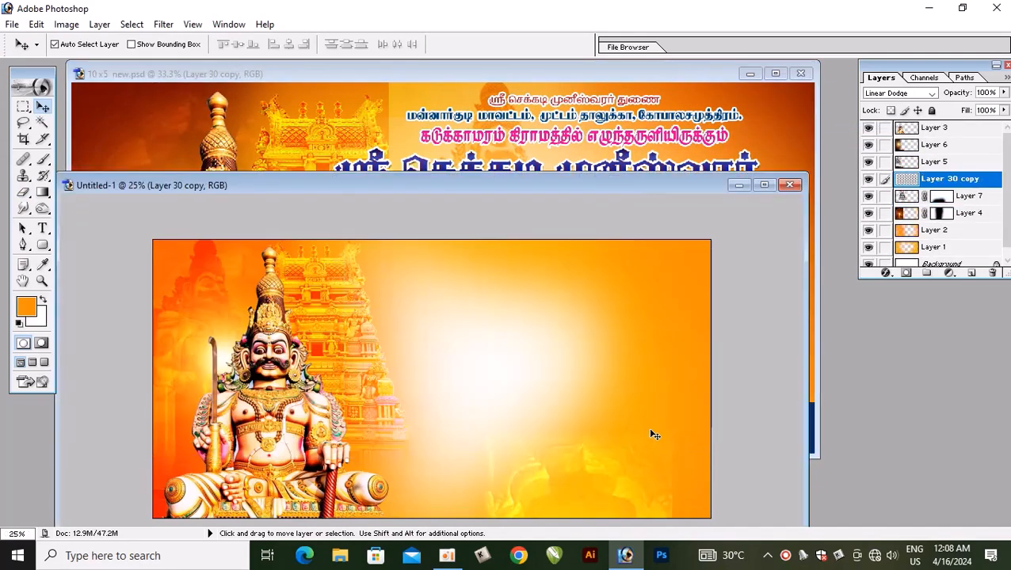
pyautogui.click(764, 185)
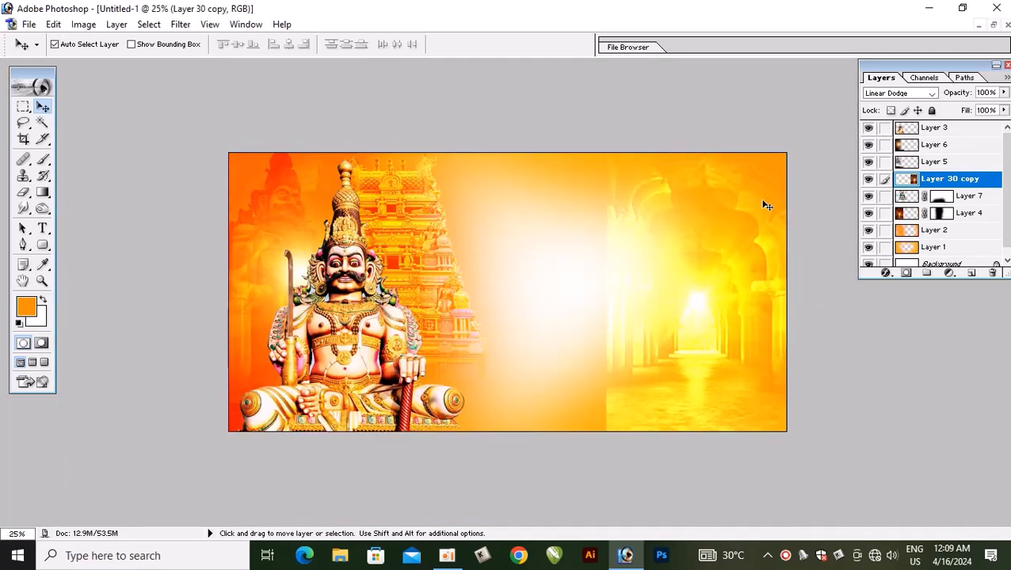
pyautogui.moveTo(767, 206); pyautogui.dragTo(754, 195)
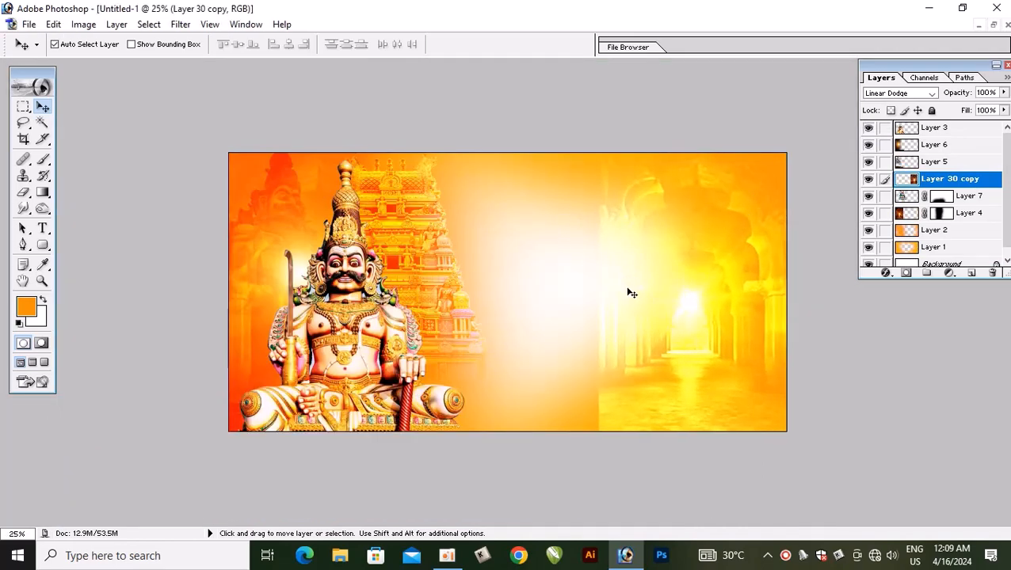
# Examine the background layers behind the text in the finished banner and hide Layer 10 to check its effect.
pyautogui.click(993, 25)
pyautogui.click(624, 163)
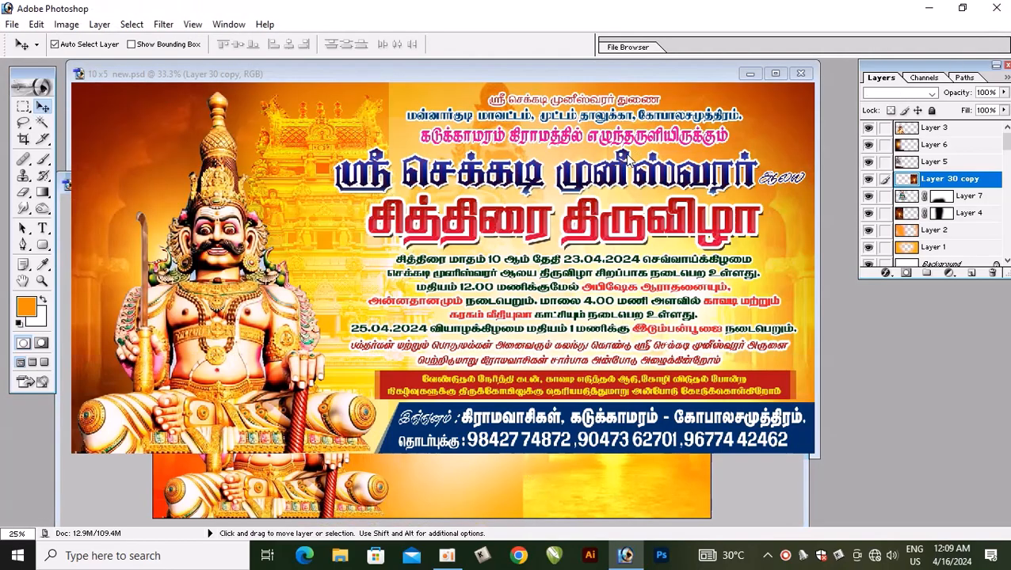
pyautogui.click(554, 250)
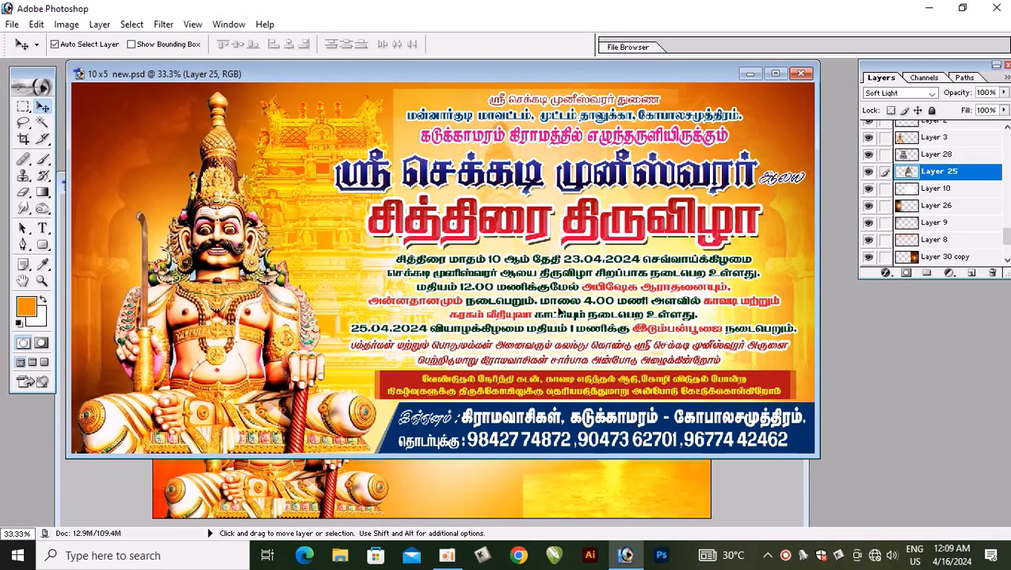
pyautogui.moveTo(559, 312); pyautogui.dragTo(273, 167)
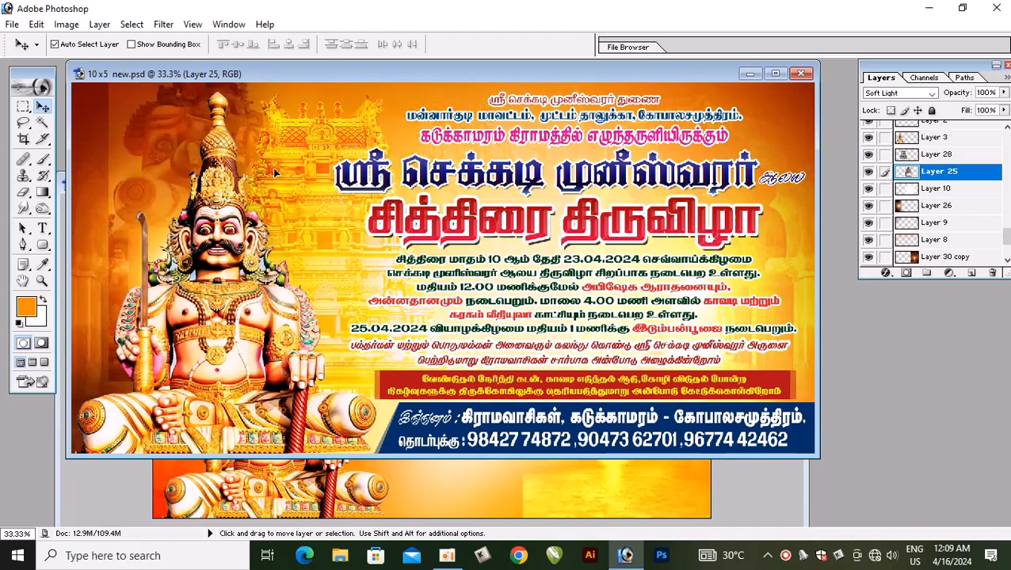
pyautogui.click(575, 208)
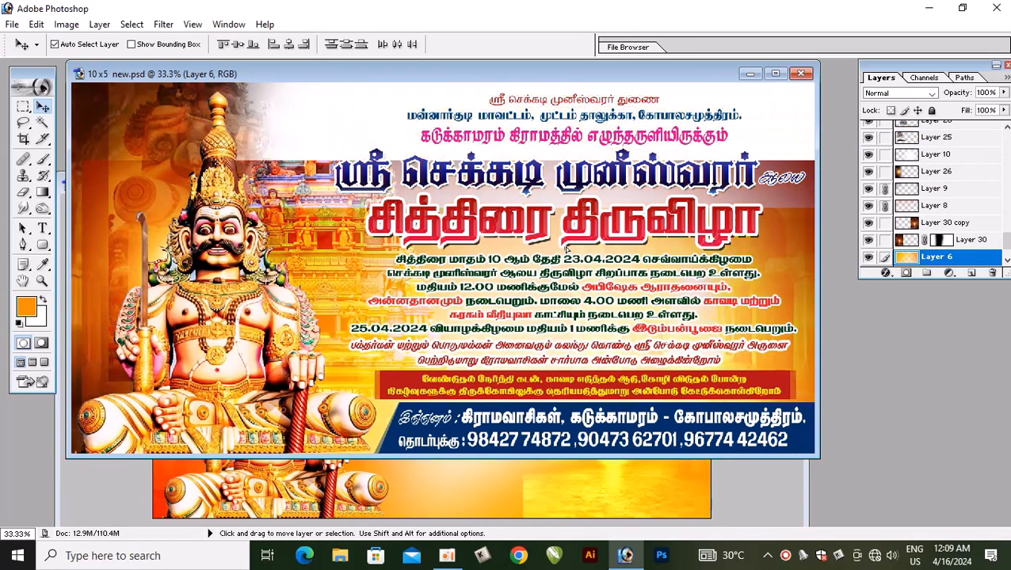
pyautogui.hotkey('ctrl', 'alt', 'z')
pyautogui.click(915, 158)
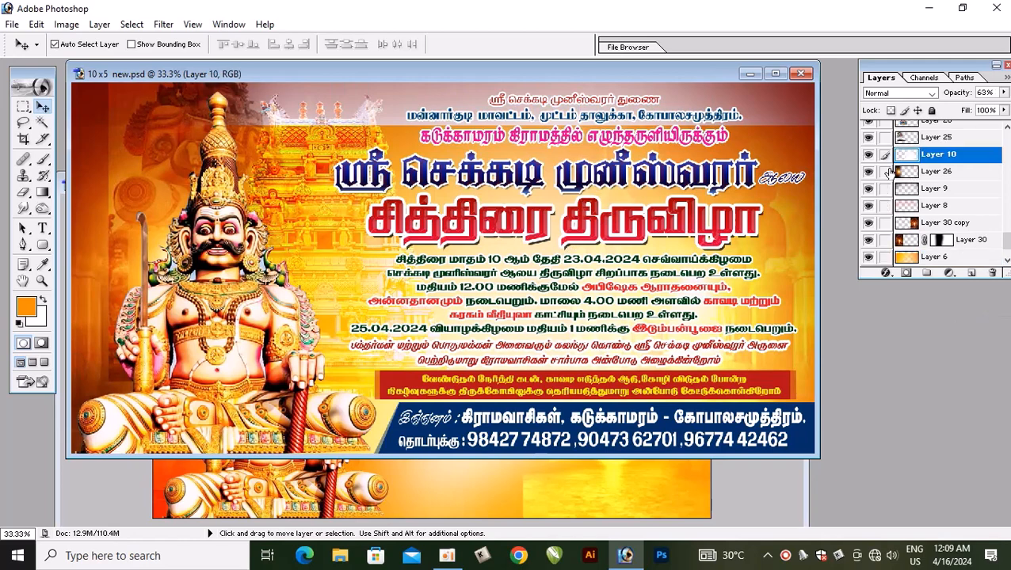
pyautogui.click(868, 158)
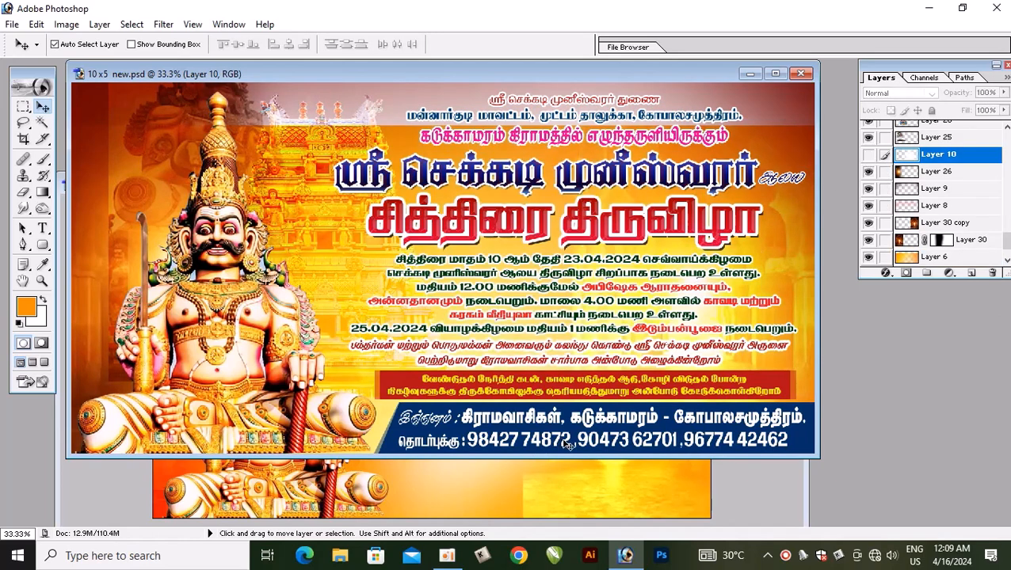
# Add a layer above Layer 30 copy in the new canvas and paint a white glow beside the deity with the size 1400 Brush.
pyautogui.click(609, 473)
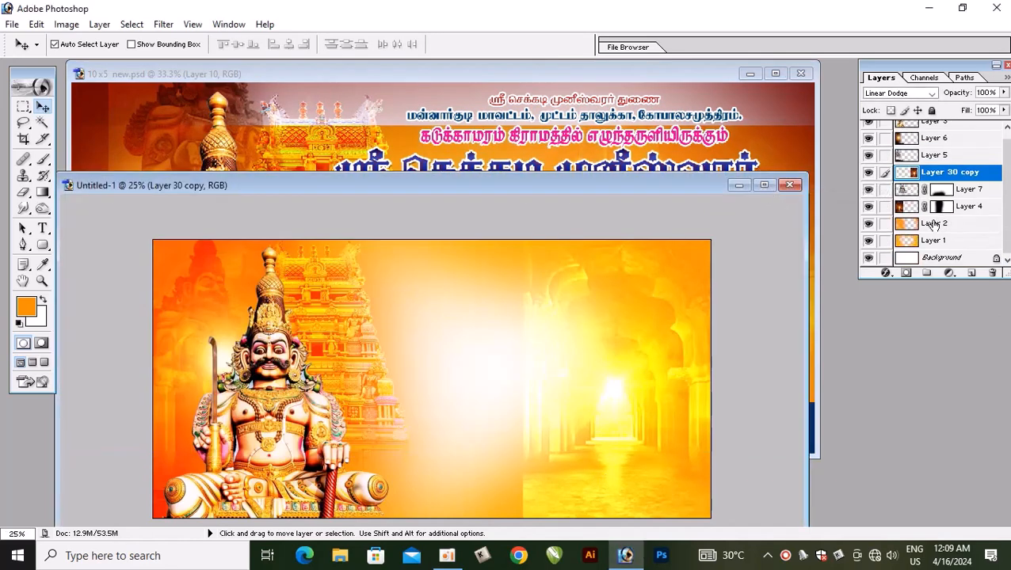
pyautogui.click(968, 272)
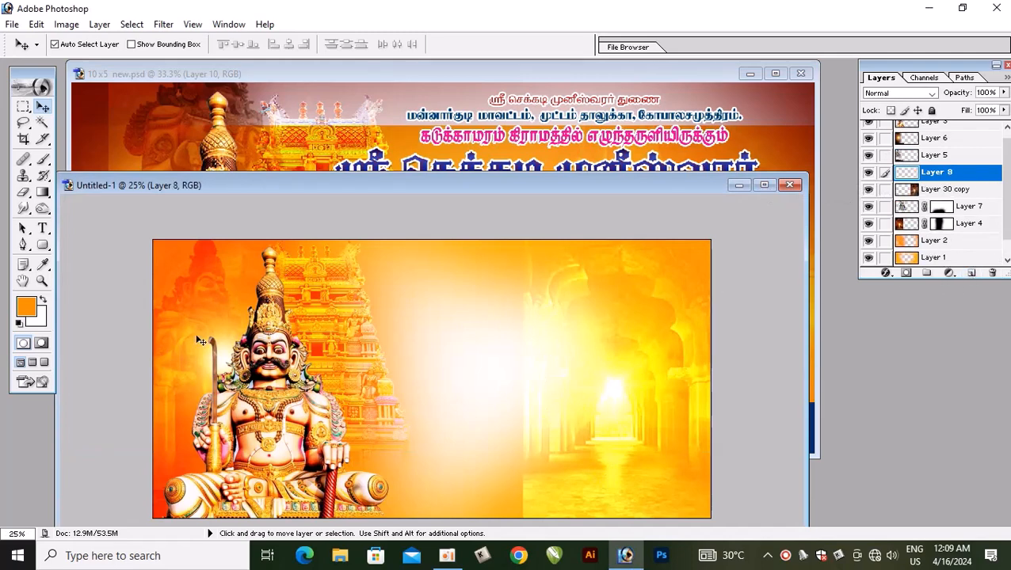
pyautogui.click(44, 299)
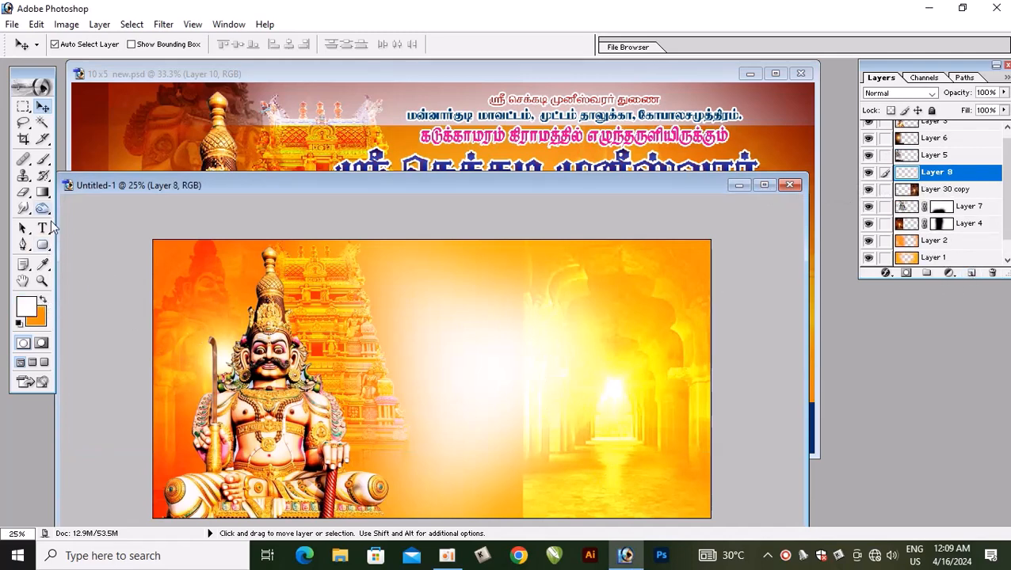
pyautogui.click(43, 160)
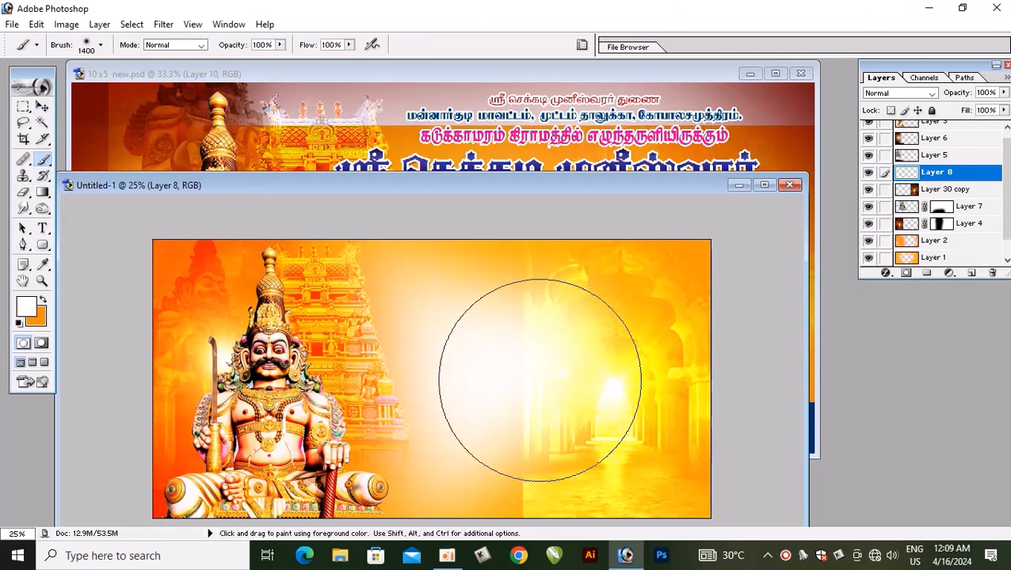
pyautogui.click(518, 375)
pyautogui.moveTo(519, 374)
pyautogui.mouseDown()
pyautogui.moveTo(519, 388)
pyautogui.moveTo(538, 390)
pyautogui.moveTo(487, 451)
pyautogui.moveTo(486, 374)
pyautogui.moveTo(511, 397)
pyautogui.mouseUp()
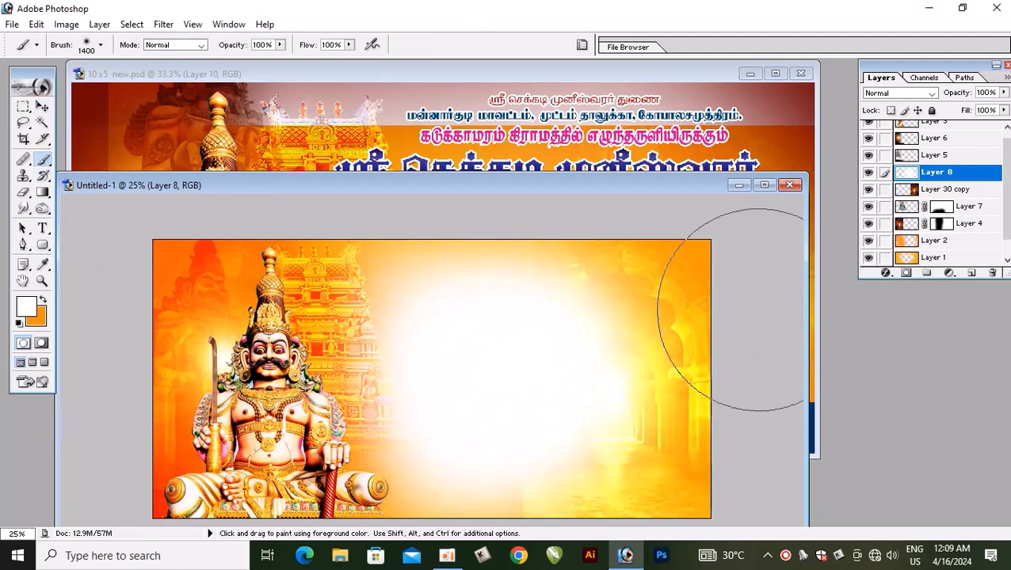
# Try successive blend modes on the white glow layer, Layer 8, from Lighten and Linear Dodge through to Saturation.
pyautogui.click(764, 185)
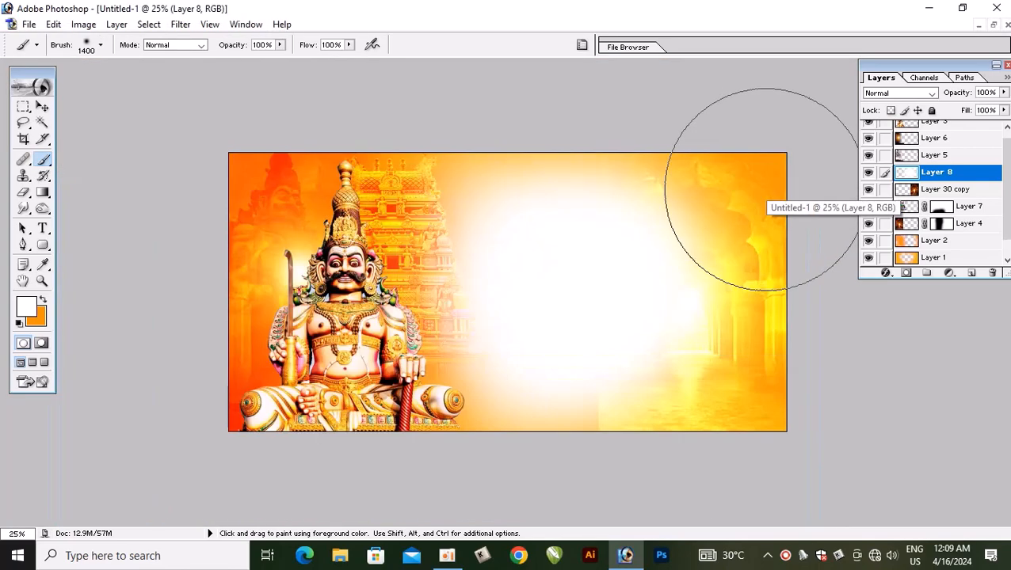
pyautogui.click(926, 96)
pyautogui.click(919, 99)
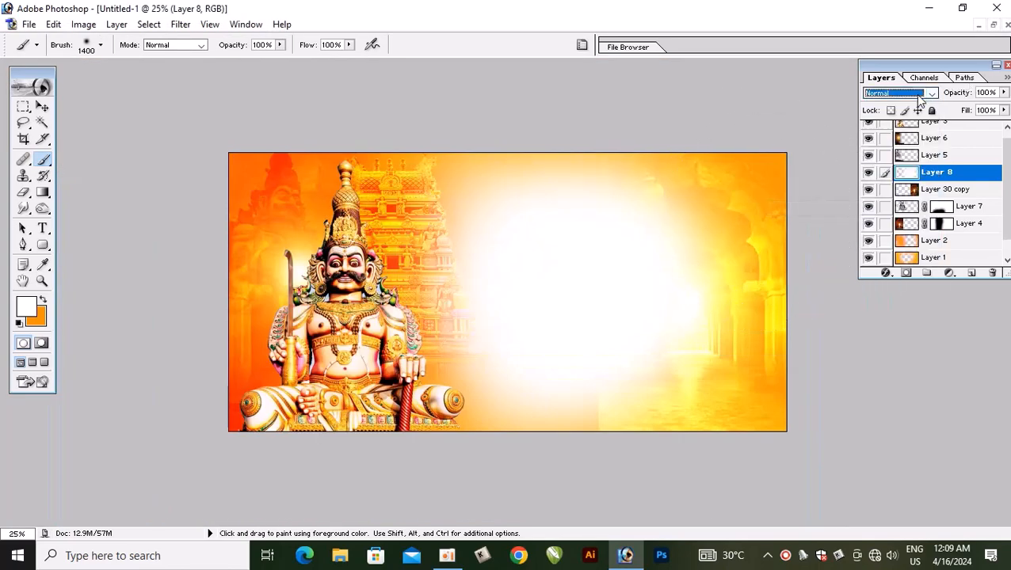
pyautogui.press('Down')
pyautogui.press('Down')
pyautogui.press('Down')
pyautogui.press('Down')
pyautogui.press('Down')
pyautogui.press('Down')
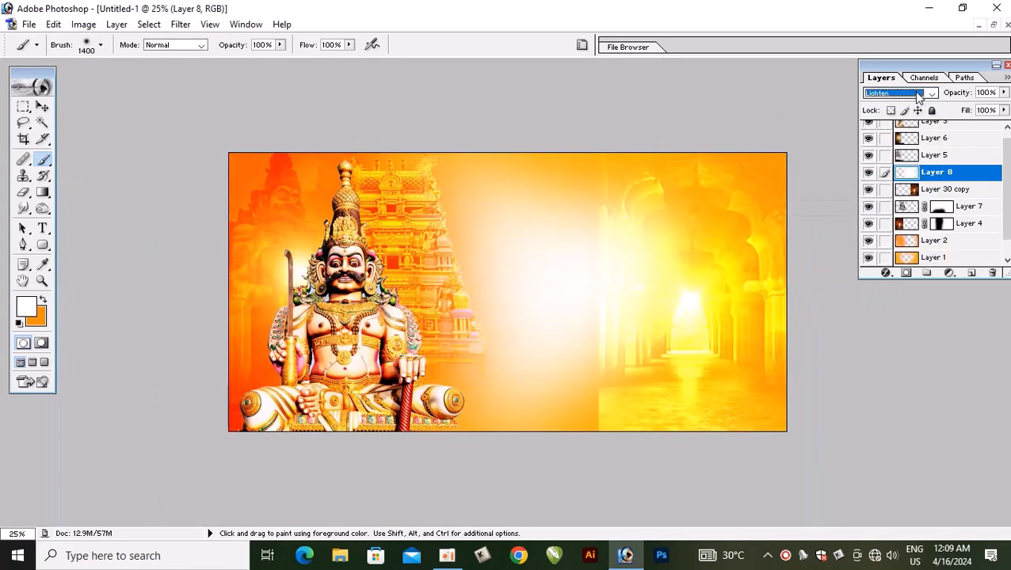
pyautogui.press('Down')
pyautogui.press('Down')
pyautogui.press('Down')
pyautogui.press('Down')
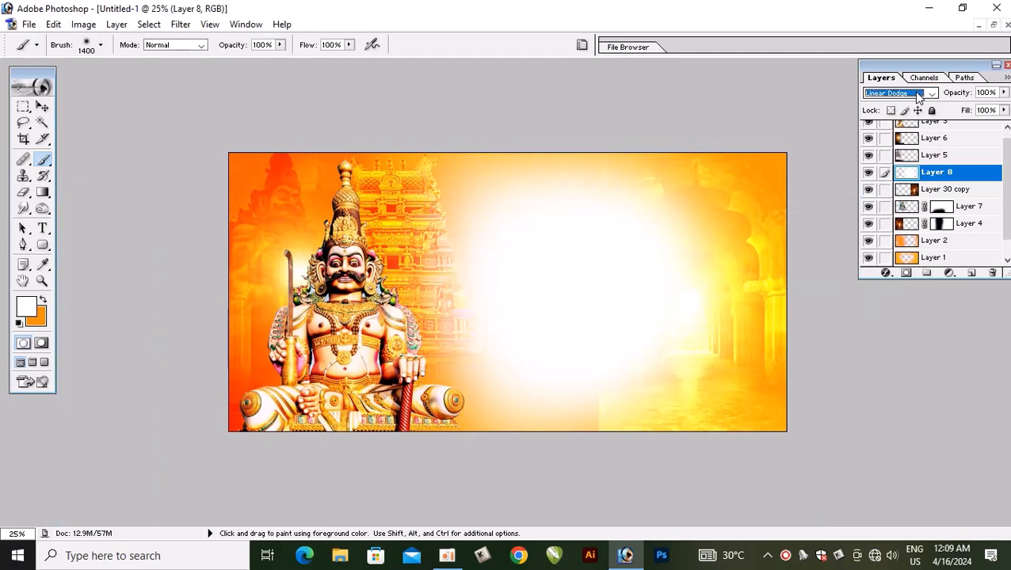
pyautogui.press('Down')
pyautogui.press('Down')
pyautogui.press('Down')
pyautogui.press('Down')
pyautogui.press('Down')
pyautogui.press('Down')
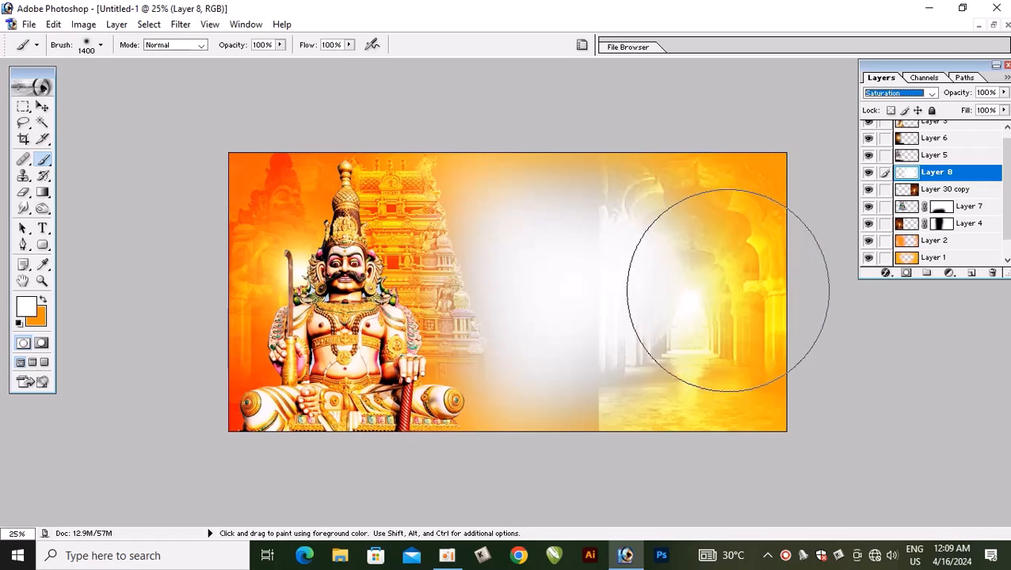
# Add a layer mask to the corridor layer, Layer 30 copy, and fade its inner left part with an enlarged Eraser.
pyautogui.click(43, 106)
pyautogui.rightClick(763, 174)
pyautogui.click(773, 182)
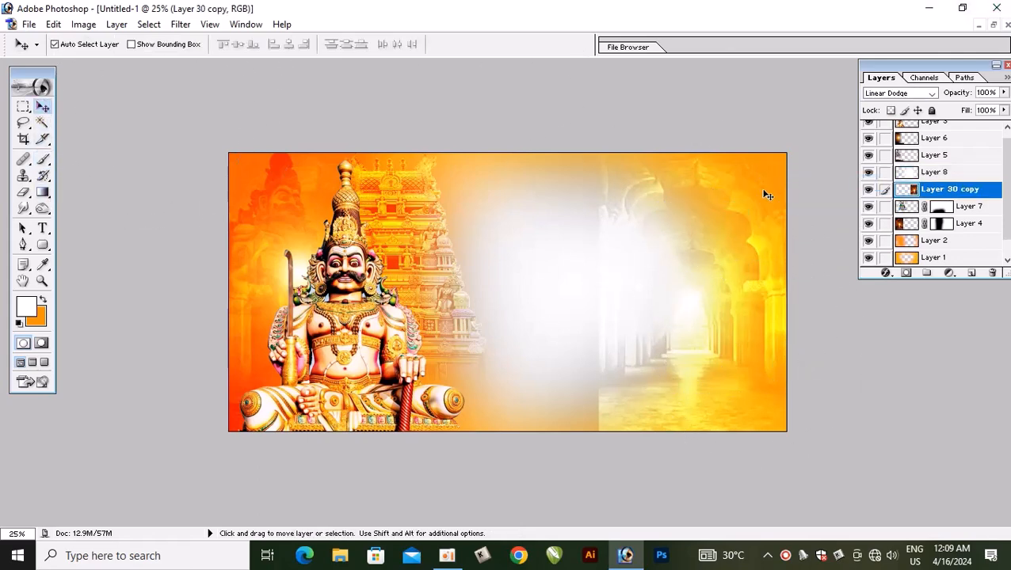
pyautogui.click(905, 274)
pyautogui.press('e')
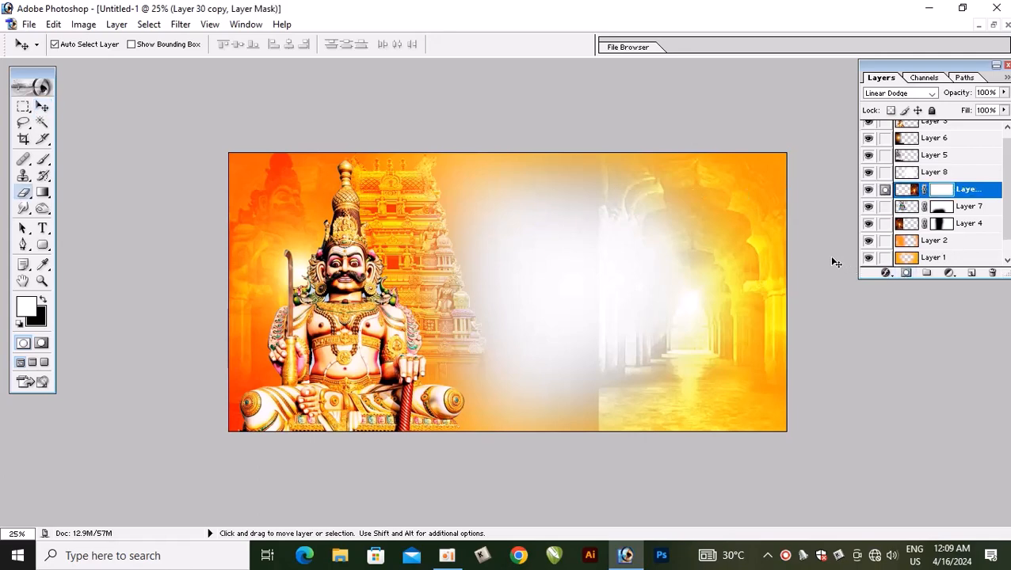
pyautogui.press(']')
pyautogui.press(']')
pyautogui.press(']')
pyautogui.moveTo(540, 249)
pyautogui.mouseDown()
pyautogui.moveTo(538, 188)
pyautogui.moveTo(528, 362)
pyautogui.moveTo(546, 255)
pyautogui.moveTo(619, 176)
pyautogui.moveTo(575, 401)
pyautogui.moveTo(644, 250)
pyautogui.moveTo(642, 296)
pyautogui.moveTo(575, 401)
pyautogui.moveTo(488, 385)
pyautogui.moveTo(638, 220)
pyautogui.mouseUp()
pyautogui.press('v')
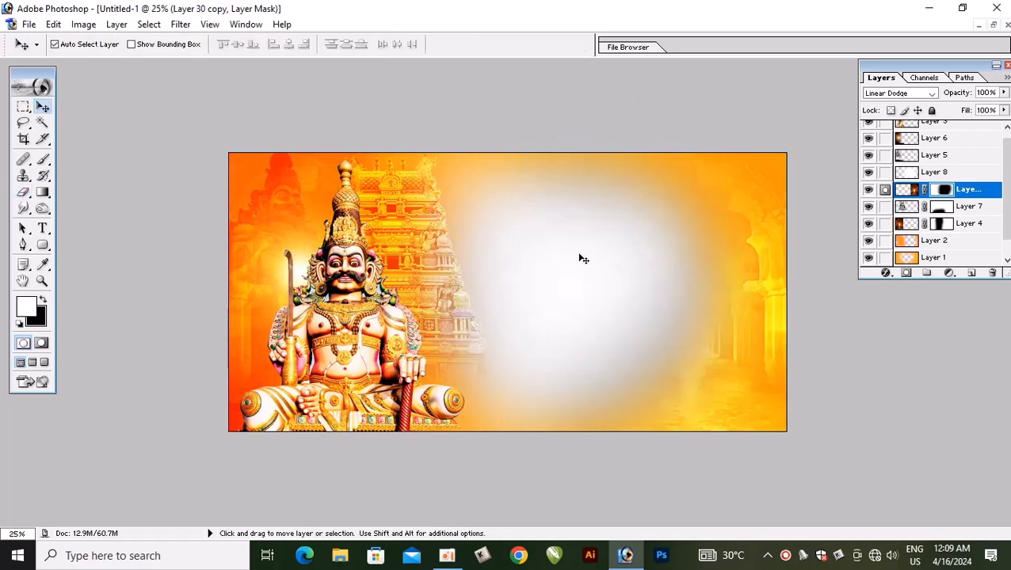
# Set the blend mode of the white glow layer, Layer 8, to Multiply.
pyautogui.rightClick(583, 259)
pyautogui.click(606, 268)
pyautogui.click(911, 93)
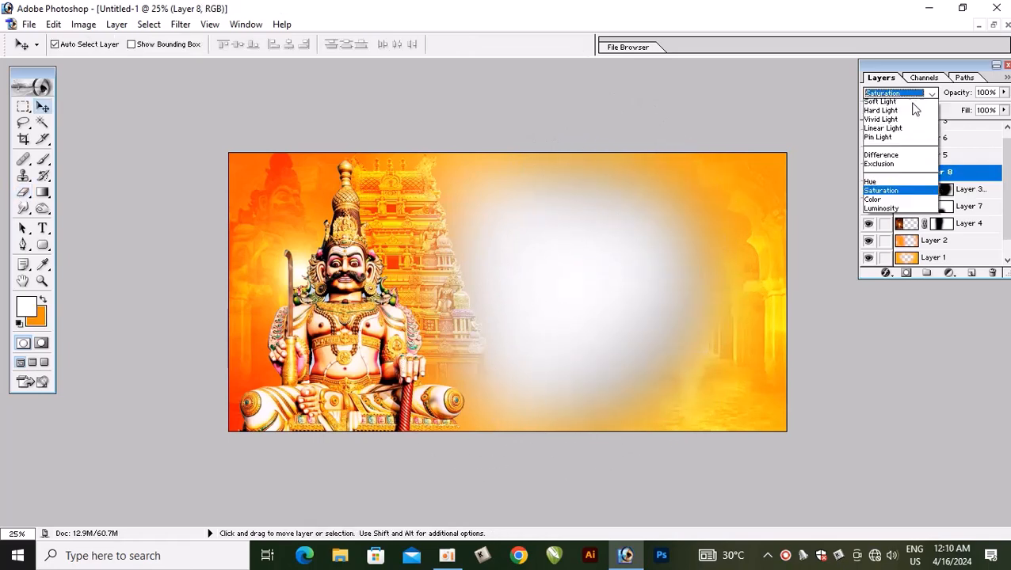
pyautogui.click(898, 118)
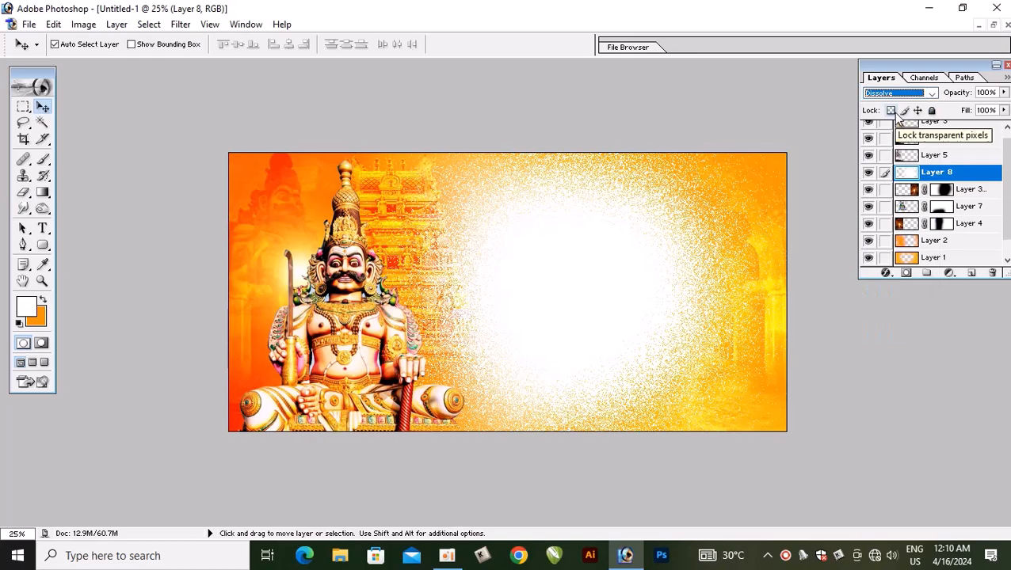
pyautogui.press('Down')
pyautogui.press('Down')
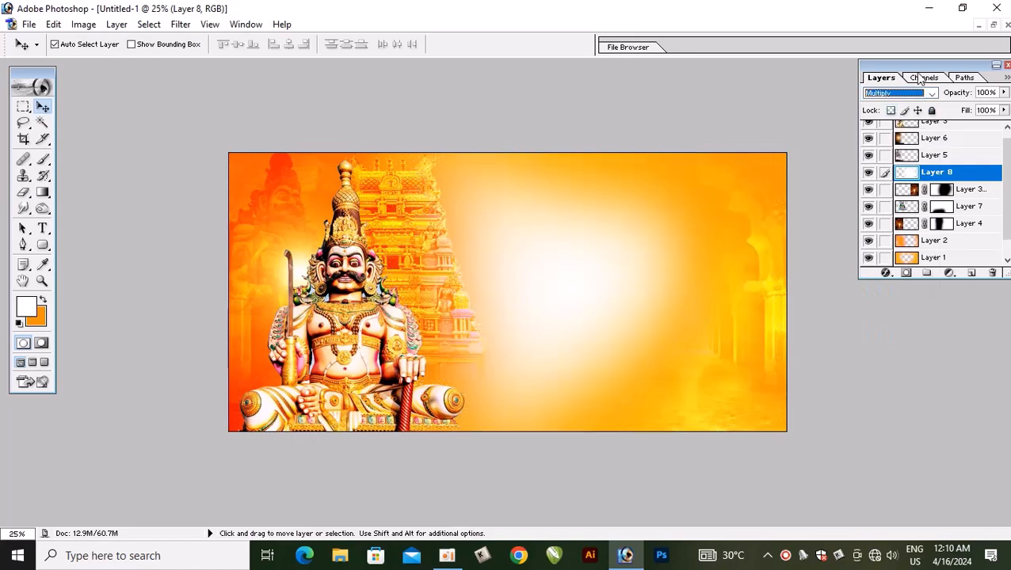
# Switch to 10 x5 new.psd and select the linked small heading lines at the top of the banner.
pyautogui.click(995, 26)
pyautogui.click(499, 129)
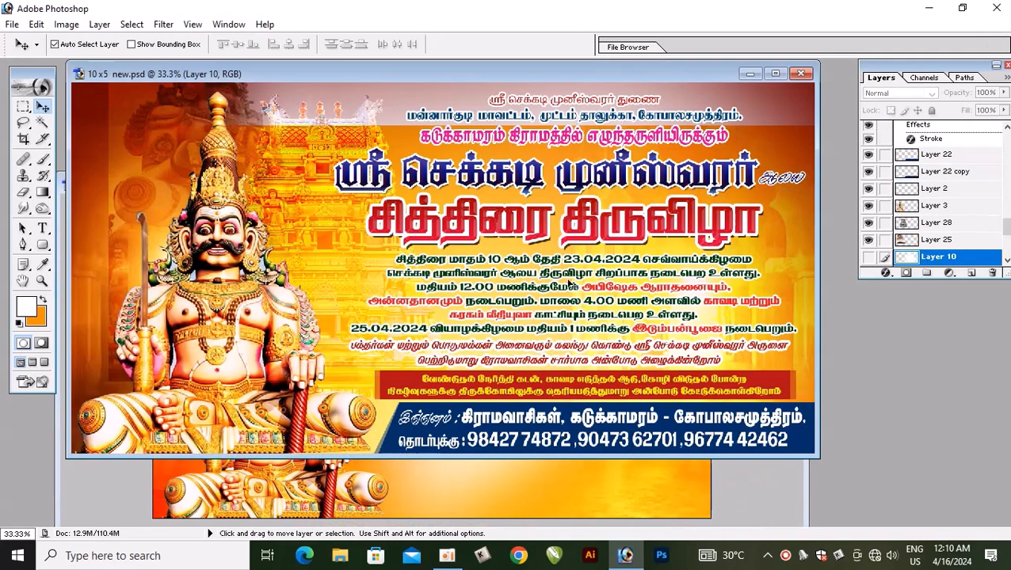
pyautogui.moveTo(524, 117); pyautogui.dragTo(540, 103)
pyautogui.press('Return')
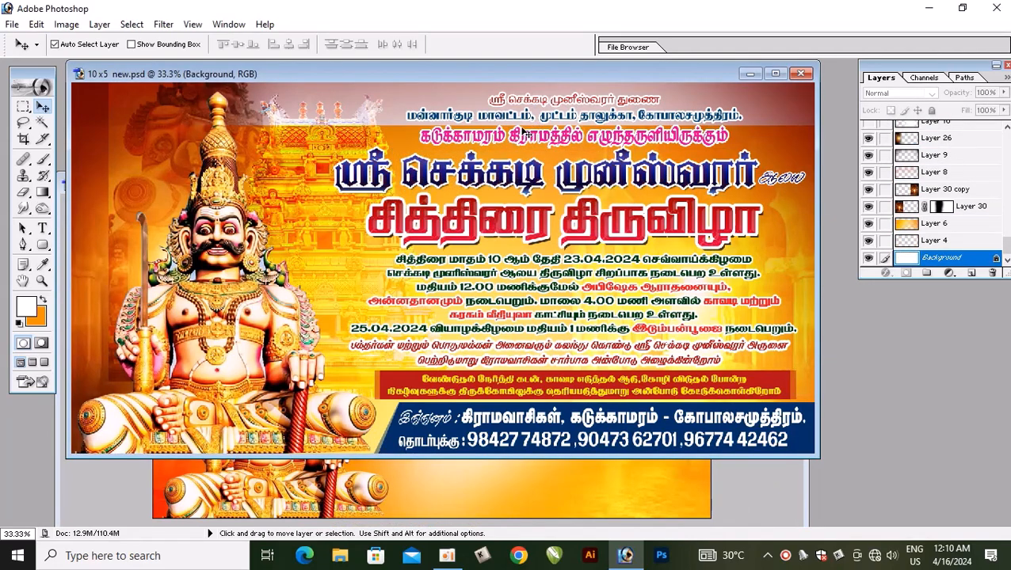
pyautogui.click(527, 118)
pyautogui.click(552, 105)
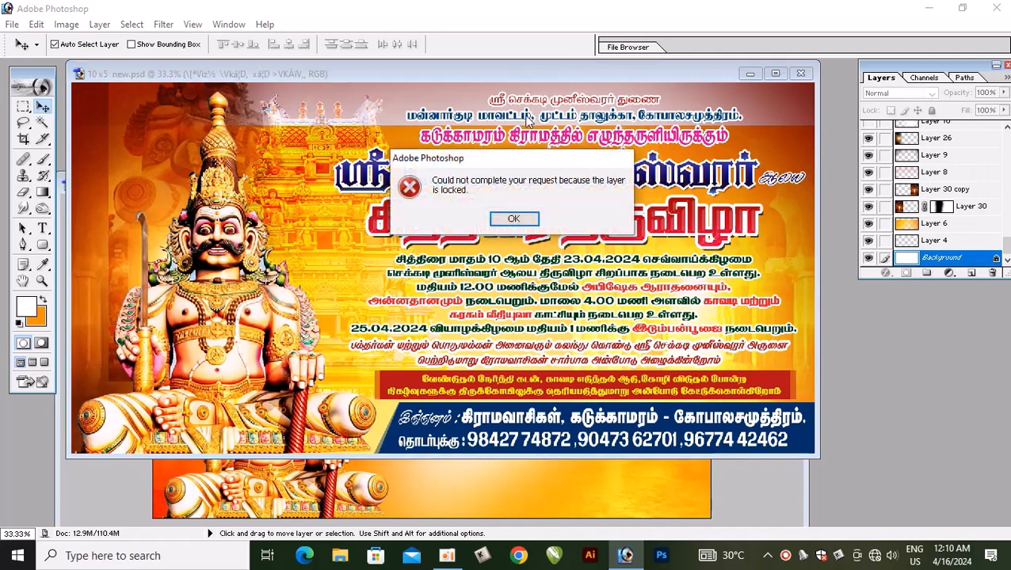
pyautogui.press('Return')
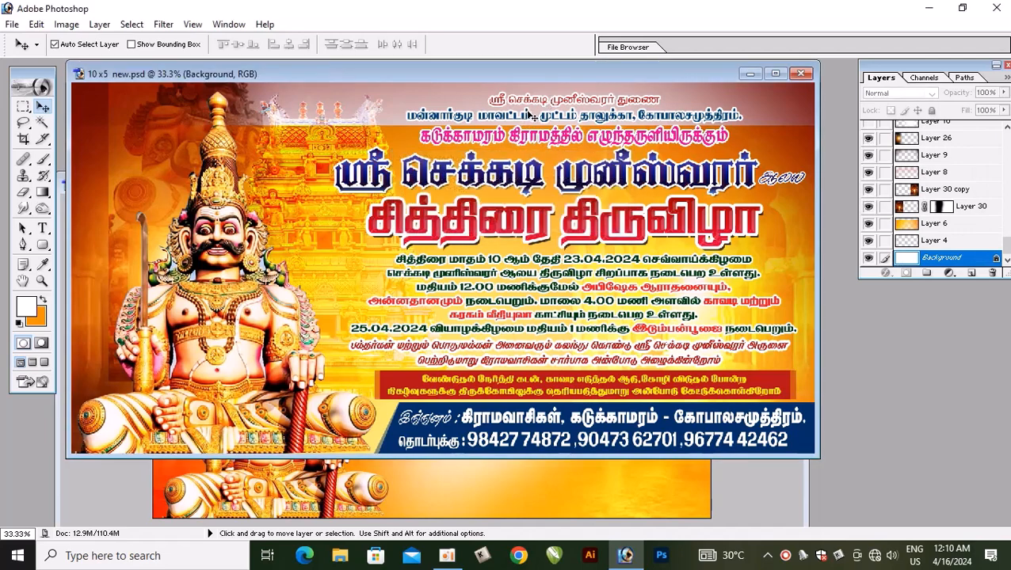
pyautogui.click(529, 115)
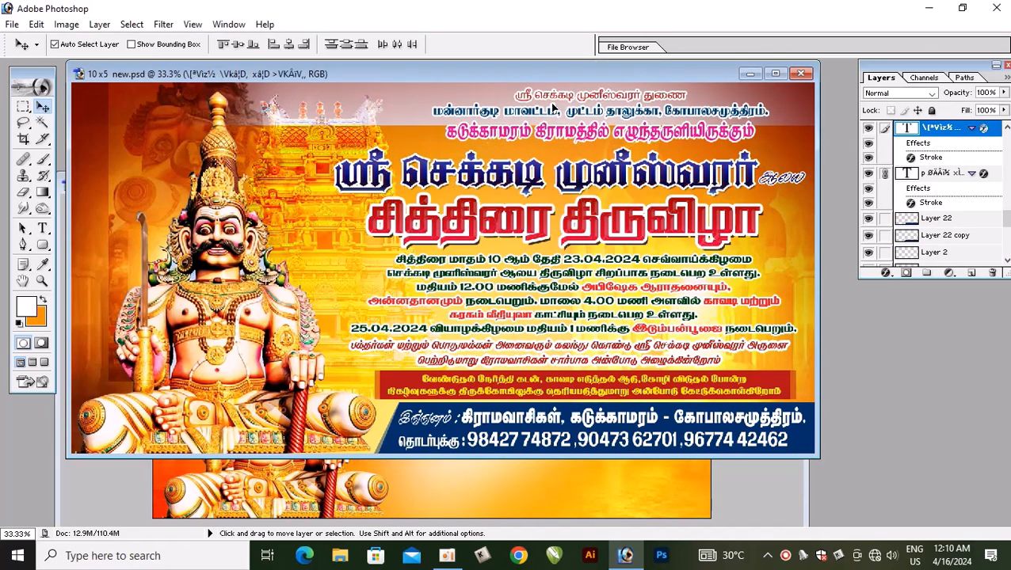
# Link the large blue title and the small script word beside it to the heading lines above.
pyautogui.rightClick(539, 170)
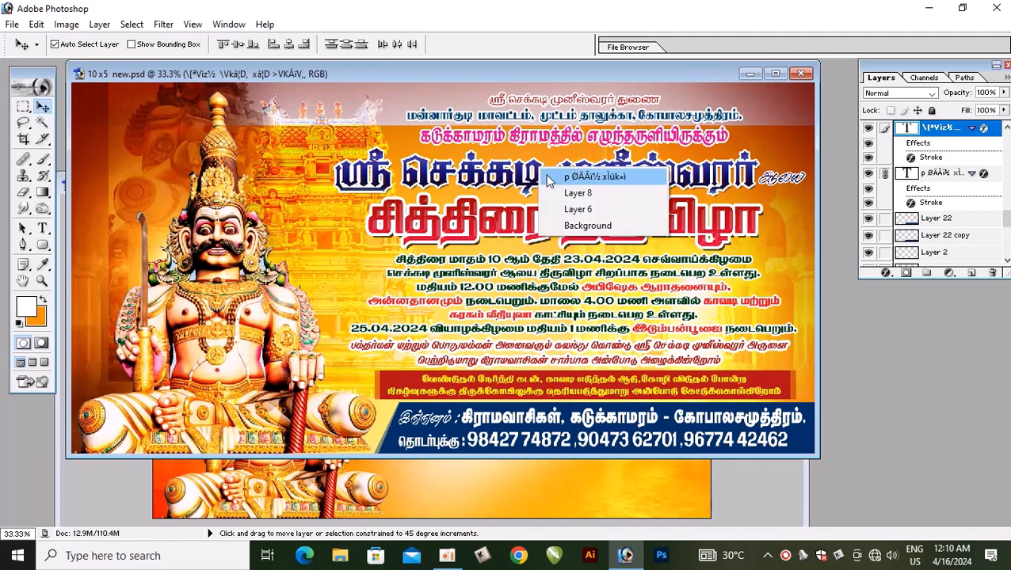
pyautogui.click(556, 174)
pyautogui.moveTo(542, 171); pyautogui.dragTo(572, 152)
pyautogui.hotkey('ctrl', 'z')
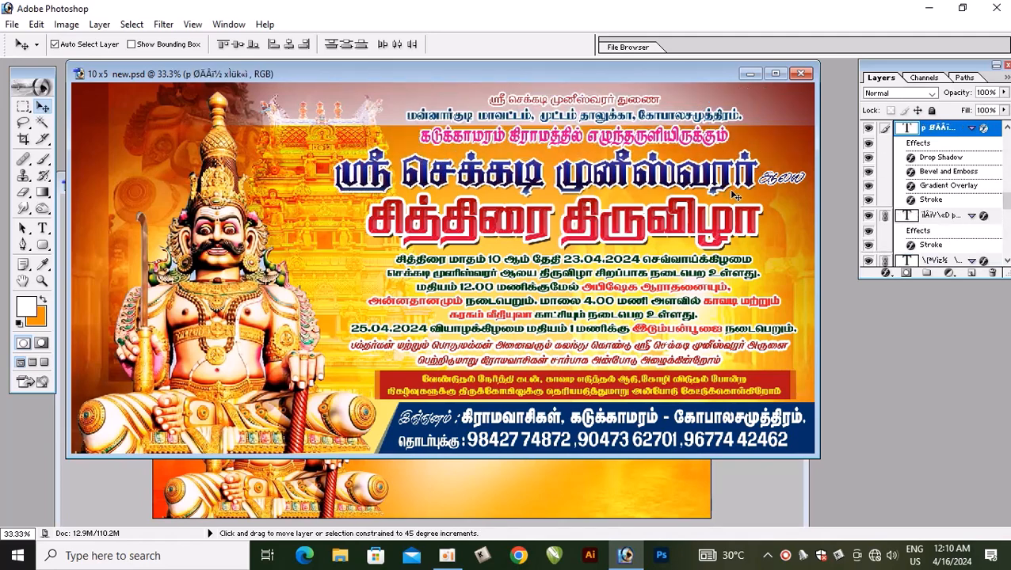
pyautogui.rightClick(768, 180)
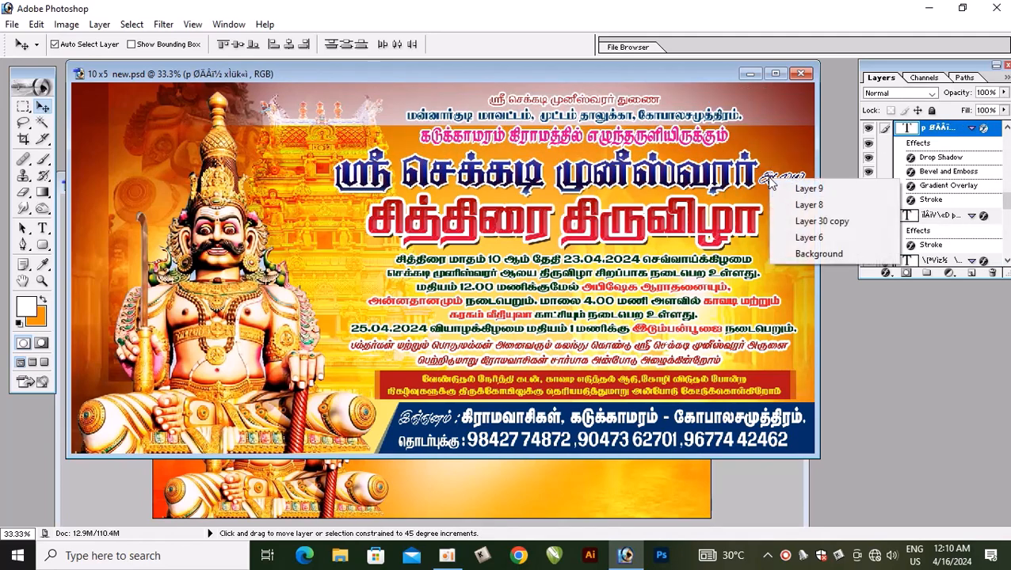
pyautogui.click(793, 189)
pyautogui.rightClick(778, 210)
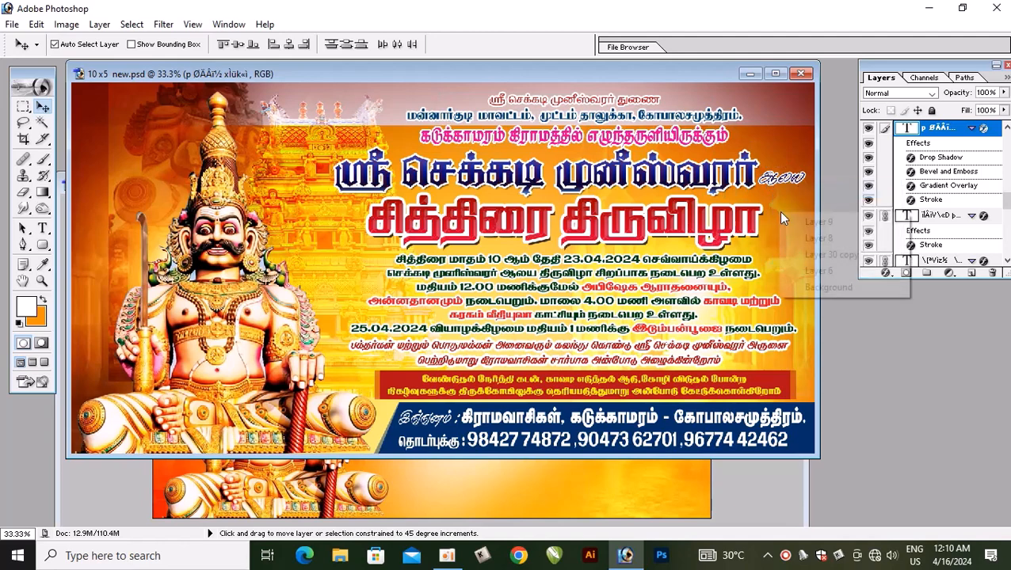
pyautogui.keyDown('shift'); pyautogui.click(816, 225); pyautogui.keyUp('shift')
pyautogui.moveTo(772, 214); pyautogui.dragTo(789, 196)
pyautogui.hotkey('ctrl', 'z')
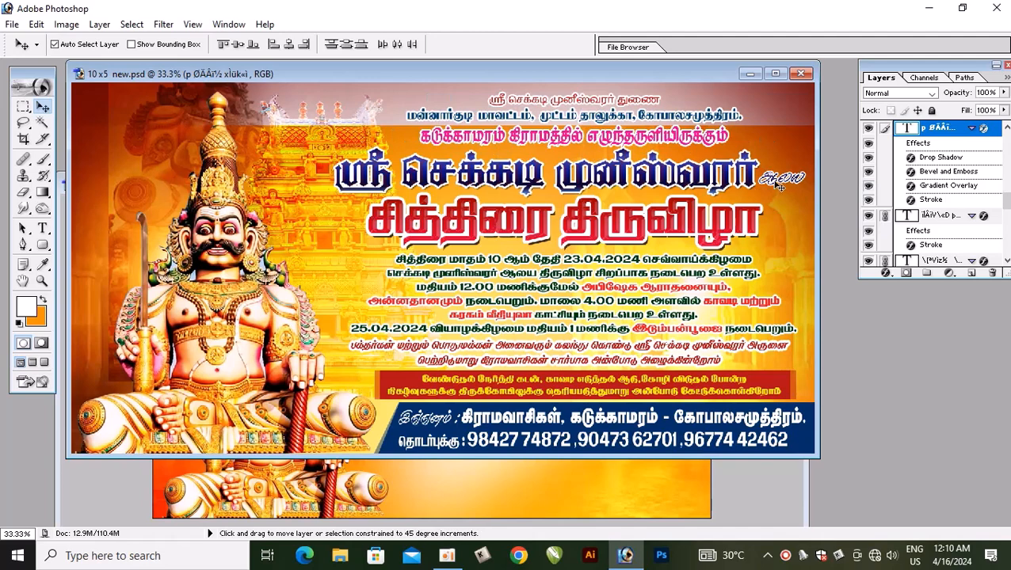
pyautogui.rightClick(778, 181)
pyautogui.click(794, 190)
# Link the red festival title, the dated event details and the slanted invitation lines to the heading text.
pyautogui.rightClick(673, 208)
pyautogui.click(700, 215)
pyautogui.rightClick(617, 278)
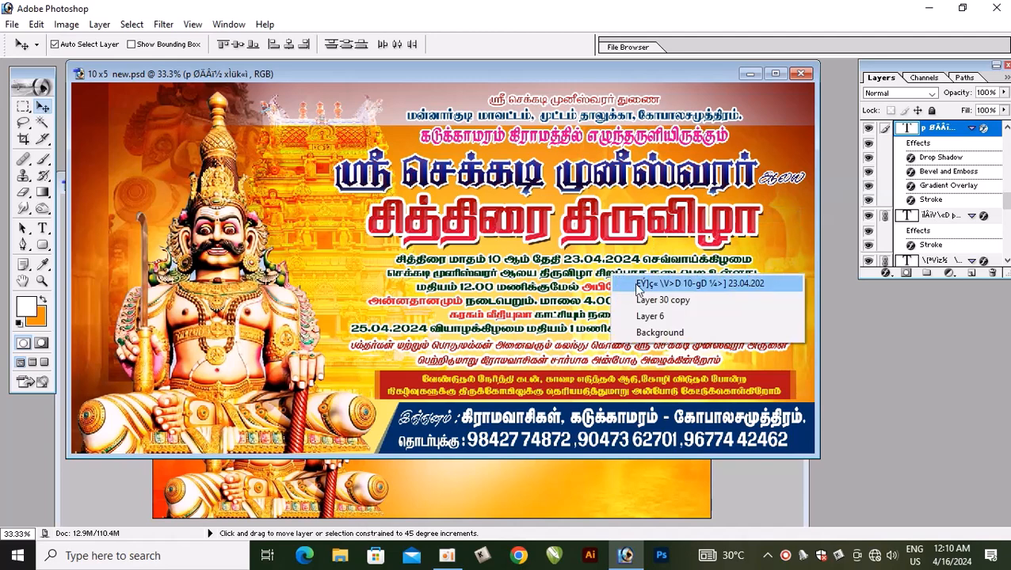
pyautogui.click(634, 283)
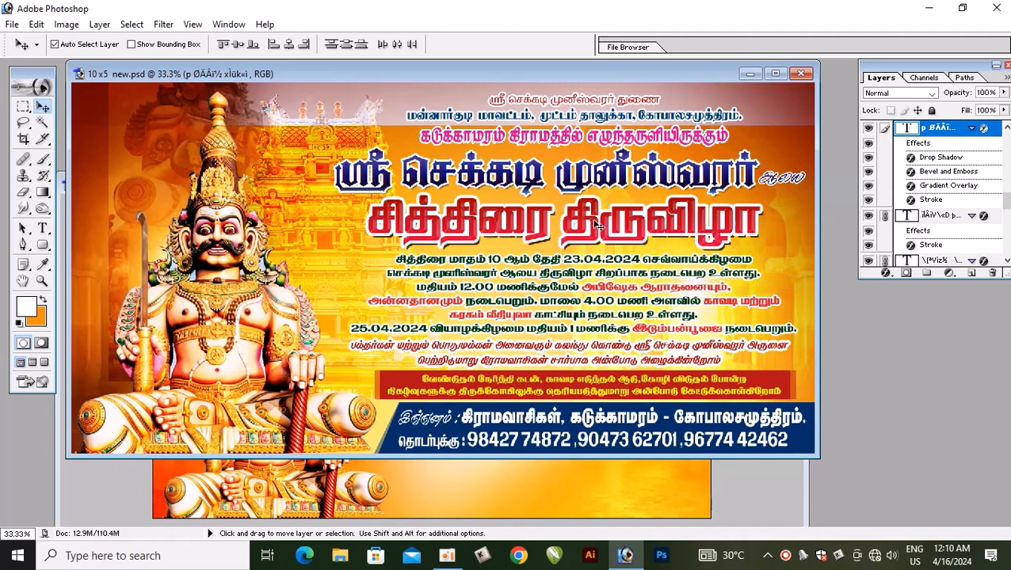
pyautogui.moveTo(595, 222); pyautogui.dragTo(615, 185)
pyautogui.hotkey('ctrl', 'z')
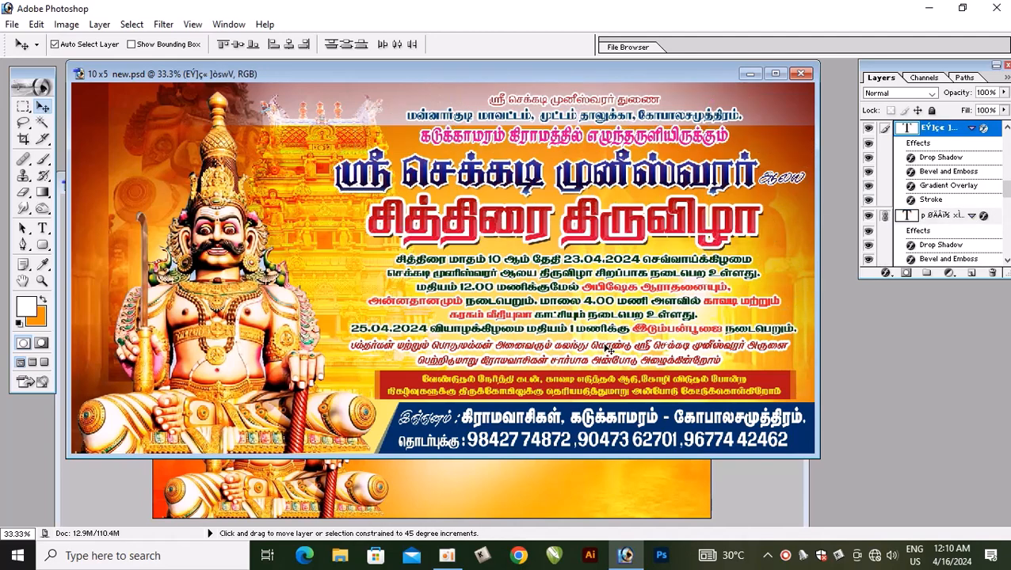
pyautogui.rightClick(607, 348)
pyautogui.click(611, 354)
# Copy the linked heading and event text into Untitled-1 and position it beside the deity, above the lower edge.
pyautogui.moveTo(579, 244); pyautogui.dragTo(648, 264)
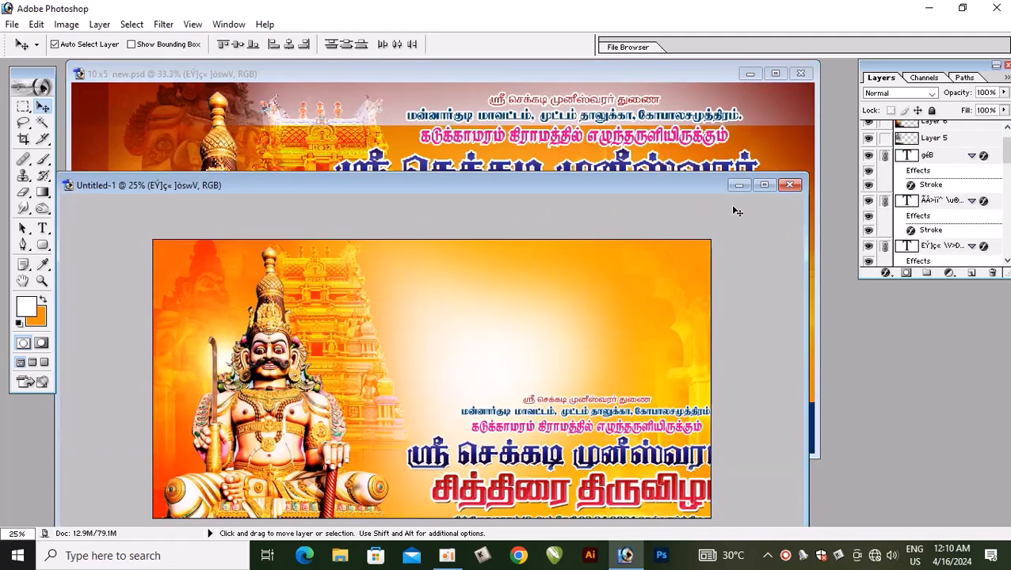
pyautogui.click(763, 186)
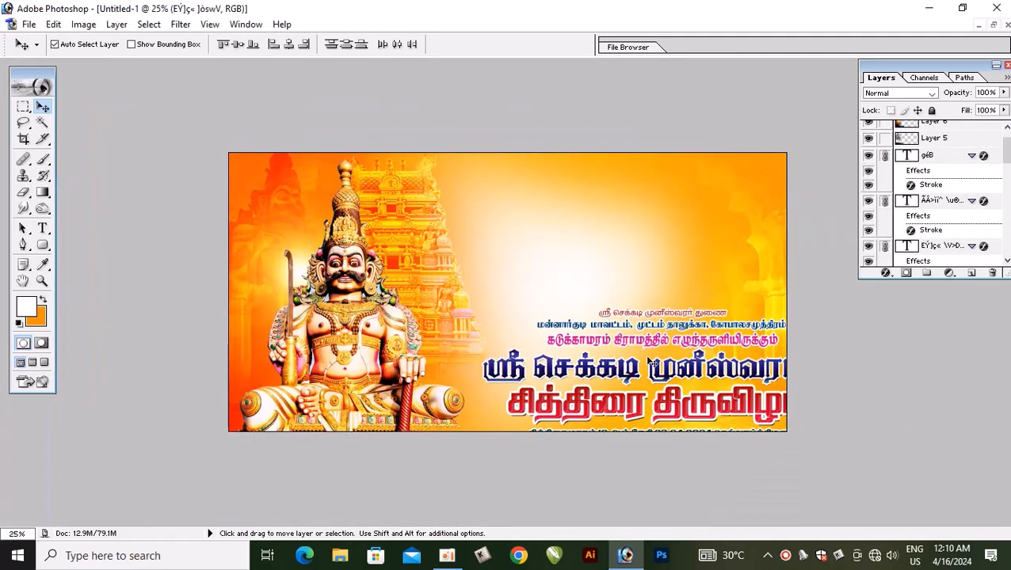
pyautogui.click(675, 330)
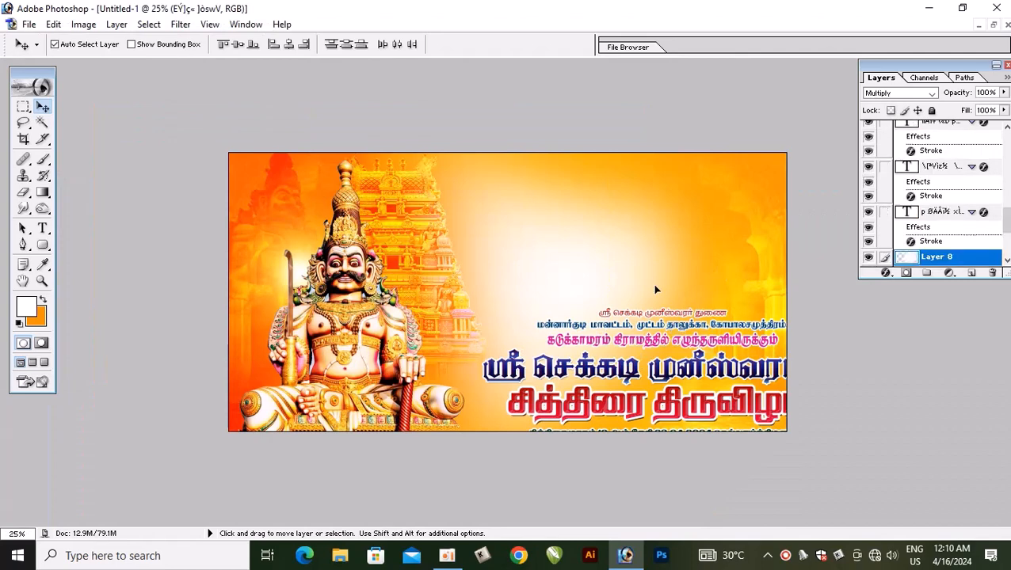
pyautogui.click(698, 375)
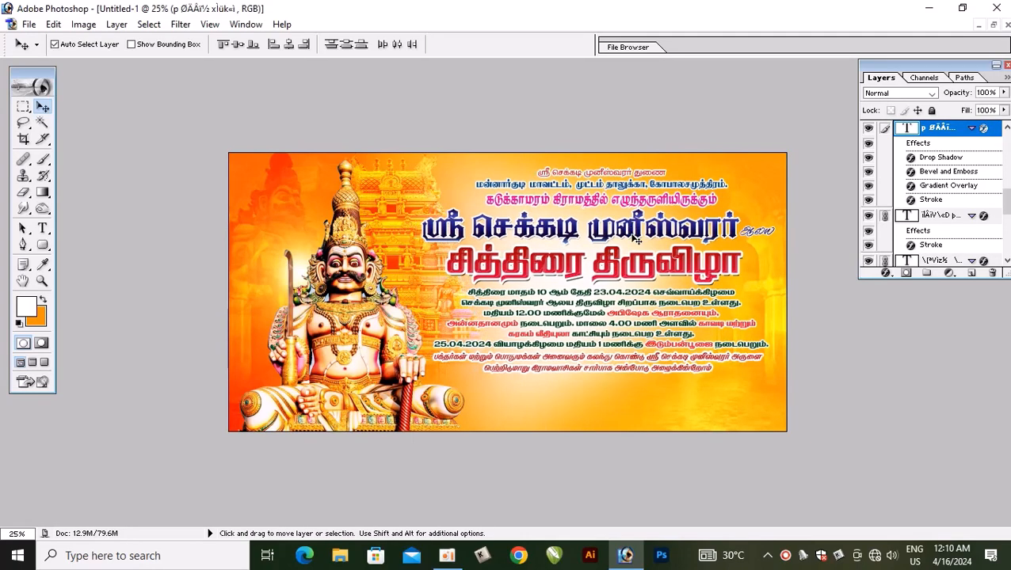
# Return to 10 x5 new.psd and select the red notice strip, Layer 20, below the invitation lines.
pyautogui.click(981, 25)
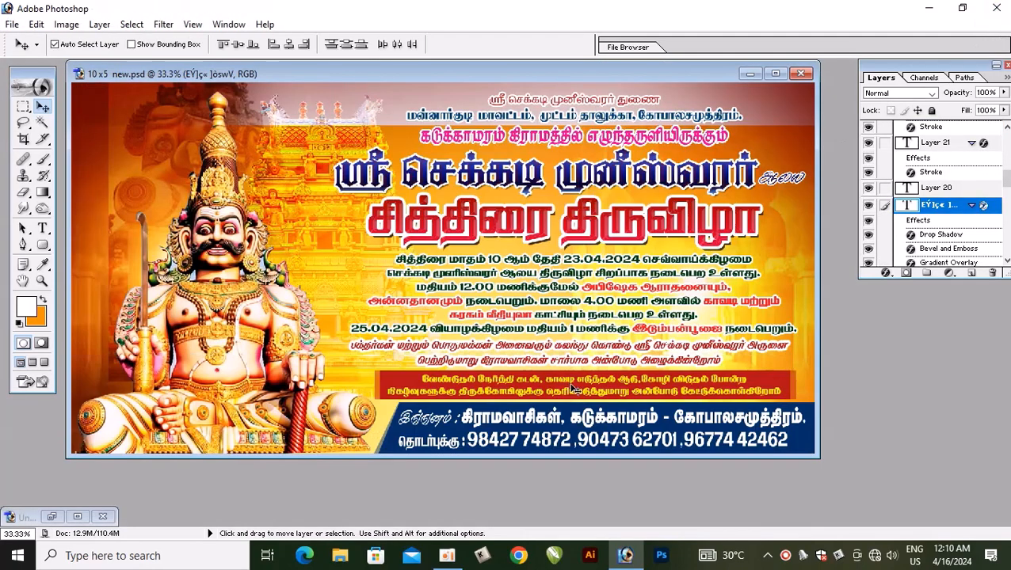
pyautogui.moveTo(576, 388); pyautogui.dragTo(606, 366)
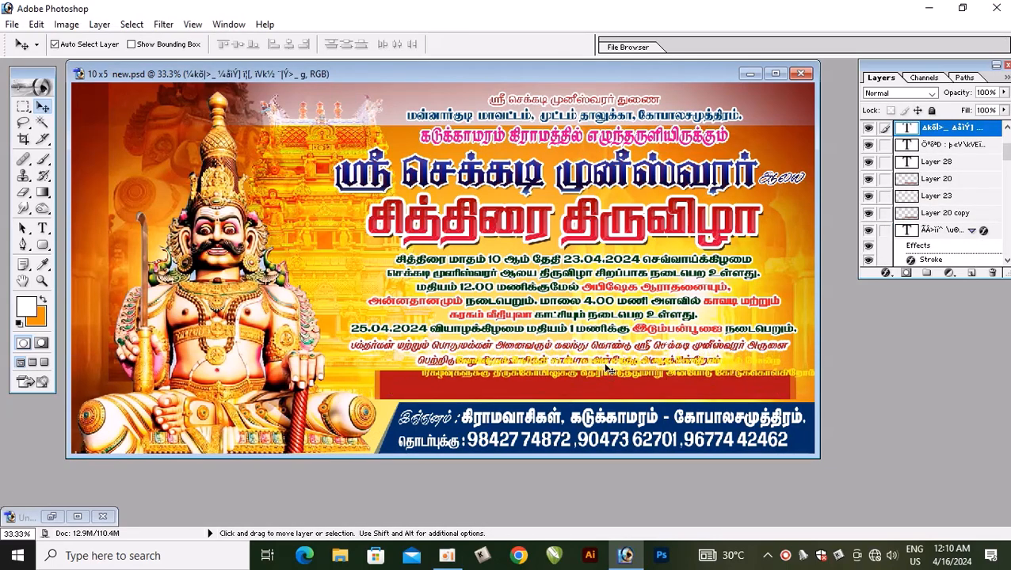
pyautogui.hotkey('ctrl', 'z')
pyautogui.rightClick(774, 385)
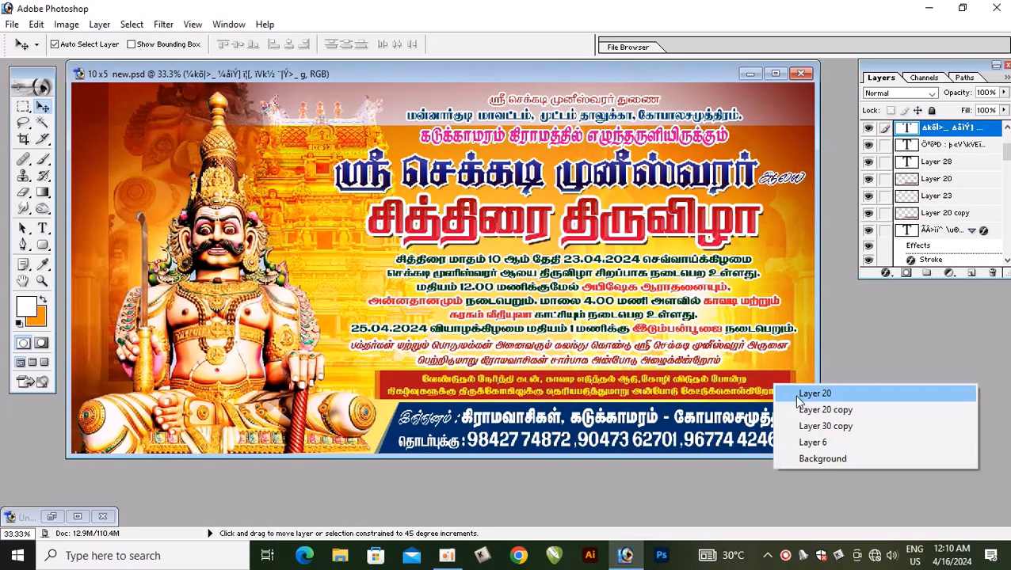
pyautogui.keyDown('shift'); pyautogui.click(797, 396); pyautogui.keyUp('shift')
pyautogui.keyDown('shift'); pyautogui.rightClick(793, 385); pyautogui.keyUp('shift')
pyautogui.keyDown('shift'); pyautogui.click(802, 393); pyautogui.keyUp('shift')
pyautogui.keyDown('shift'); pyautogui.click(761, 381); pyautogui.keyUp('shift')
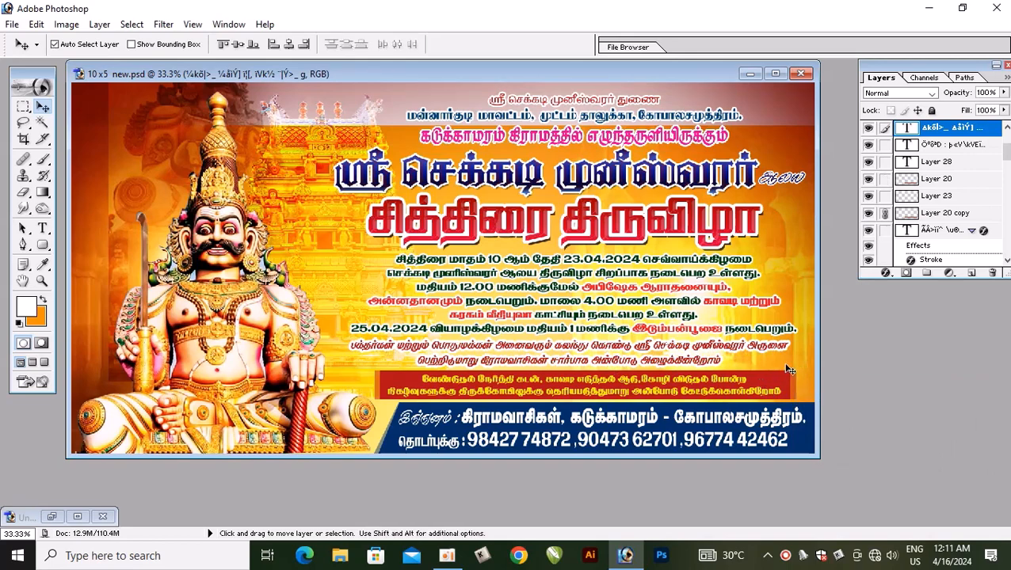
pyautogui.click(784, 376)
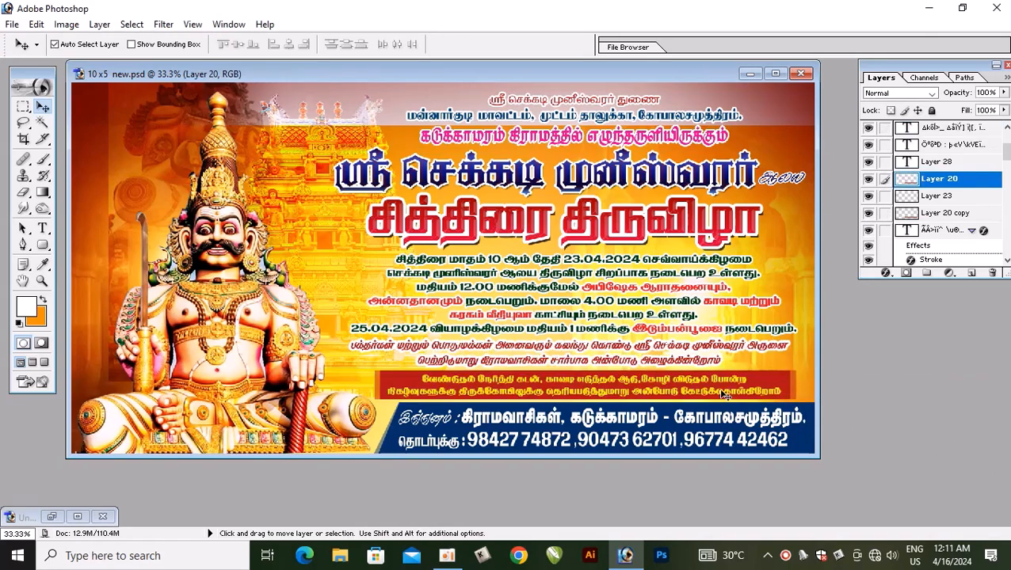
# Link Layer 20 copy and the yellow notice text to the red strip on Layer 20.
pyautogui.keyDown('shift'); pyautogui.rightClick(789, 377); pyautogui.keyUp('shift')
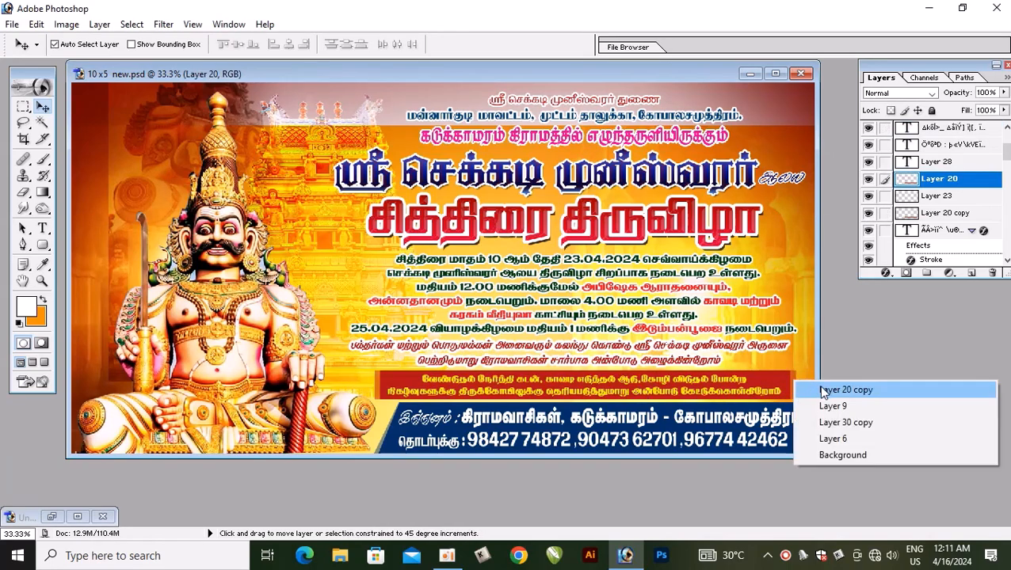
pyautogui.keyDown('shift'); pyautogui.click(816, 387); pyautogui.keyUp('shift')
pyautogui.keyDown('shift'); pyautogui.rightClick(704, 385); pyautogui.keyUp('shift')
pyautogui.keyDown('shift'); pyautogui.click(713, 390); pyautogui.keyUp('shift')
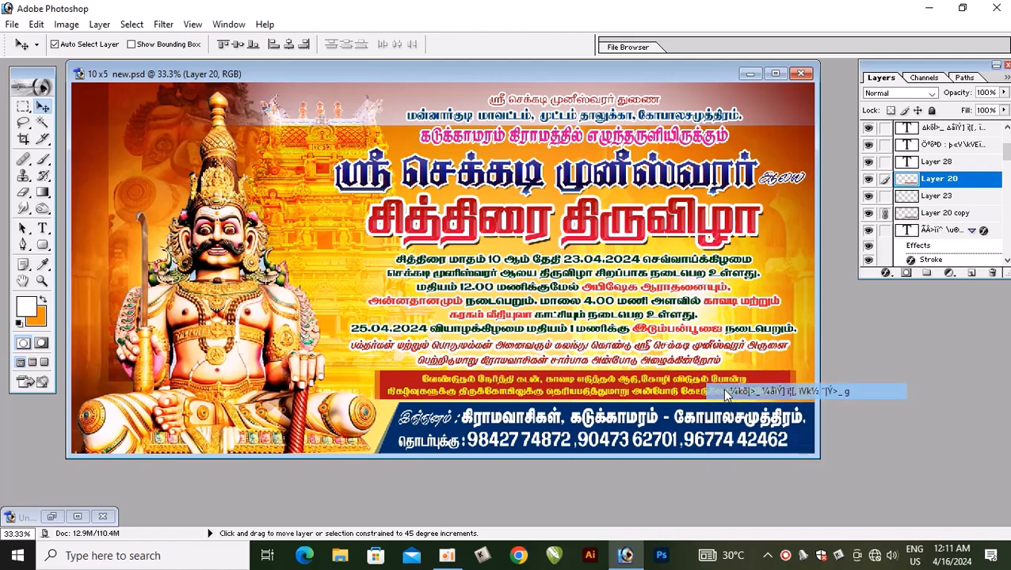
pyautogui.moveTo(707, 387)
pyautogui.mouseDown()
pyautogui.moveTo(714, 357)
pyautogui.moveTo(715, 368)
pyautogui.mouseUp()
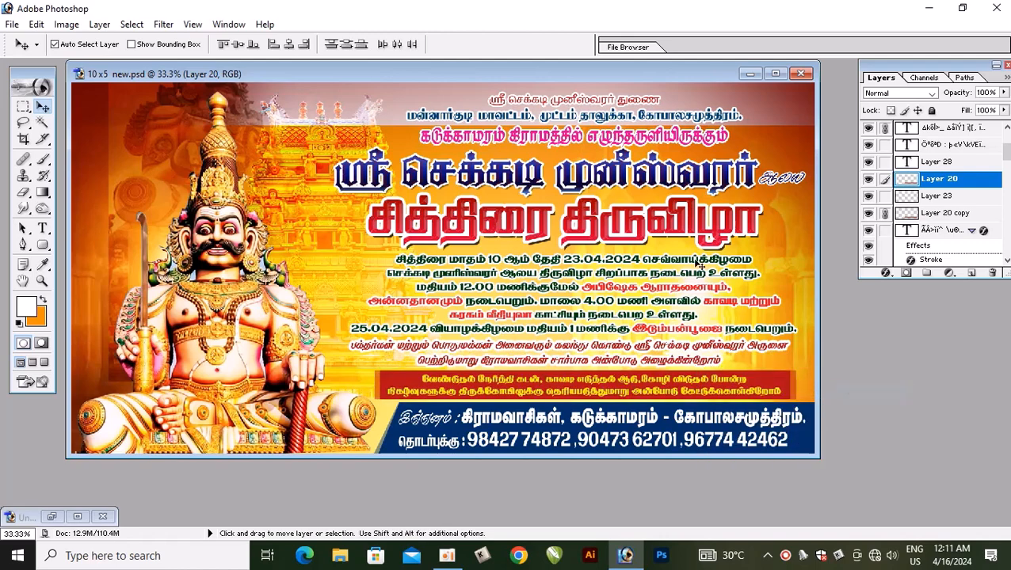
# Arrange the document windows so the source's red notice strip and the new canvas are both accessible.
pyautogui.moveTo(705, 75); pyautogui.dragTo(800, 190)
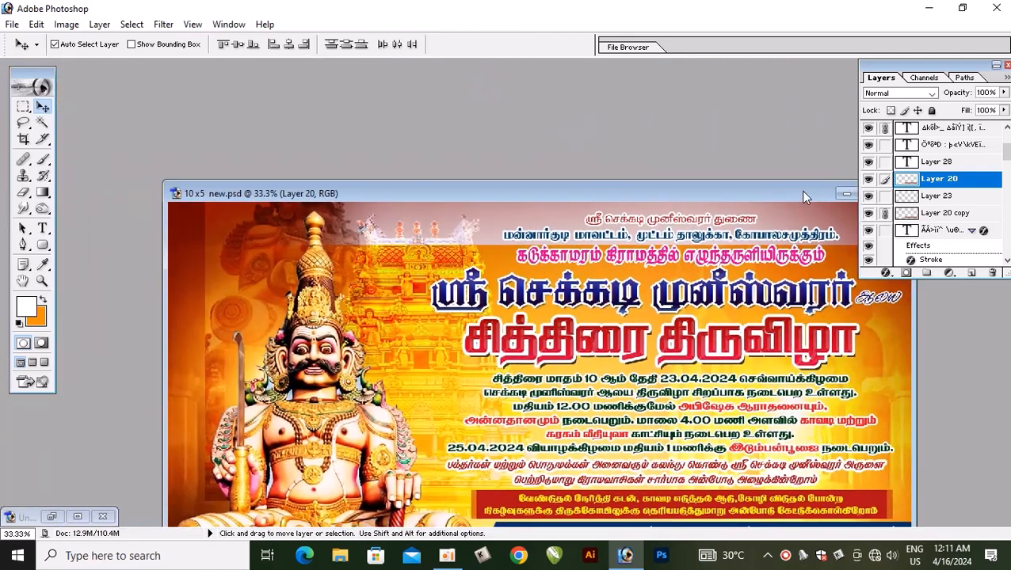
pyautogui.click(78, 516)
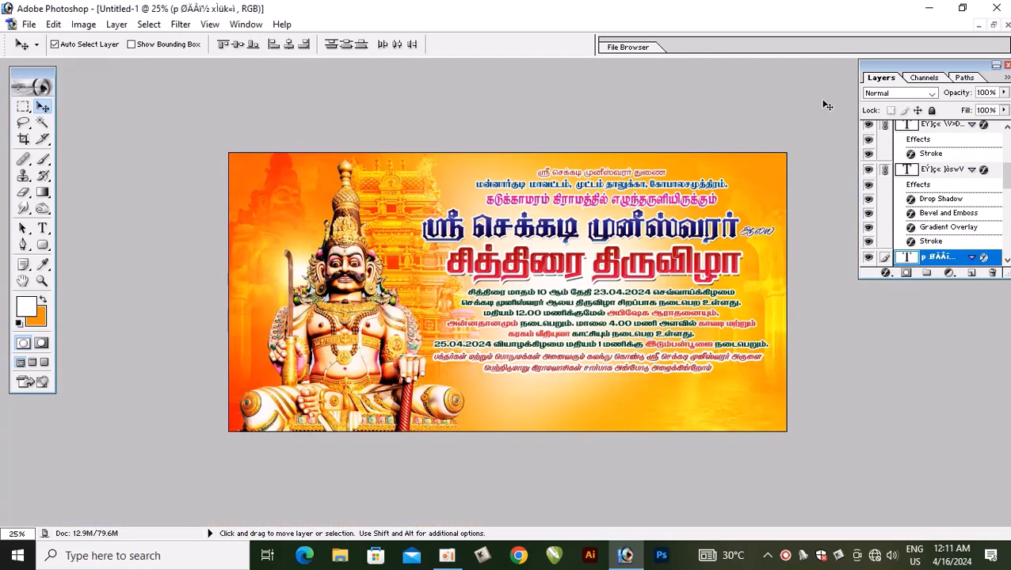
pyautogui.click(980, 25)
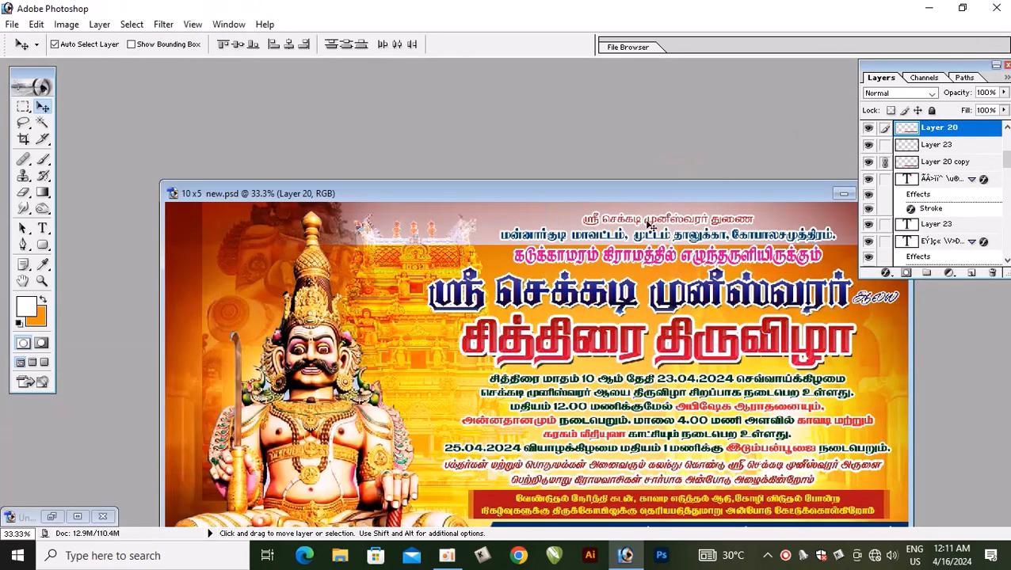
pyautogui.moveTo(647, 184); pyautogui.dragTo(646, 171)
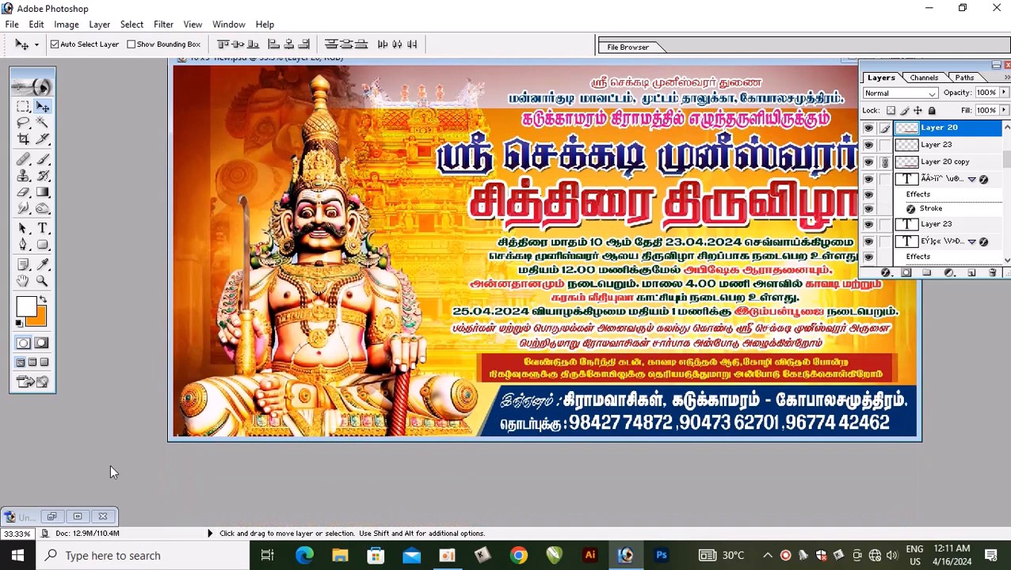
pyautogui.click(77, 517)
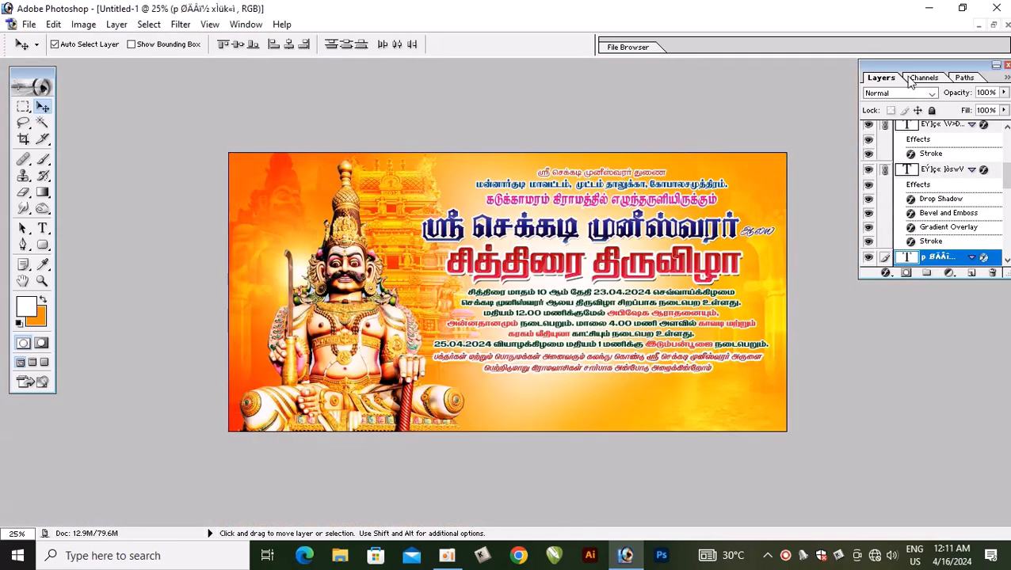
pyautogui.click(993, 25)
pyautogui.click(703, 126)
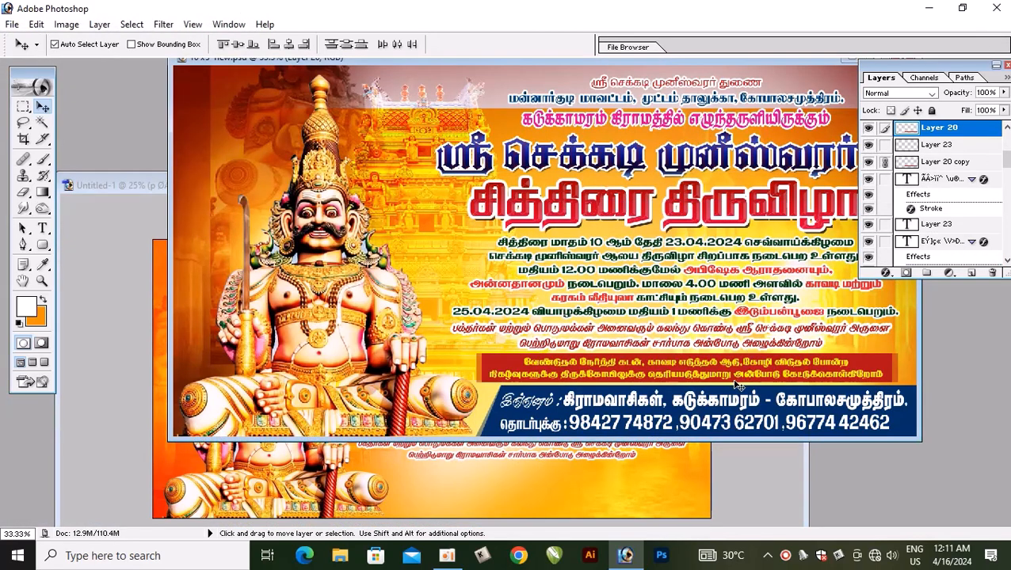
# Copy the linked red notice strip with its text into Untitled-1 and place it below the invitation lines.
pyautogui.click(735, 366)
pyautogui.moveTo(739, 369); pyautogui.dragTo(580, 483)
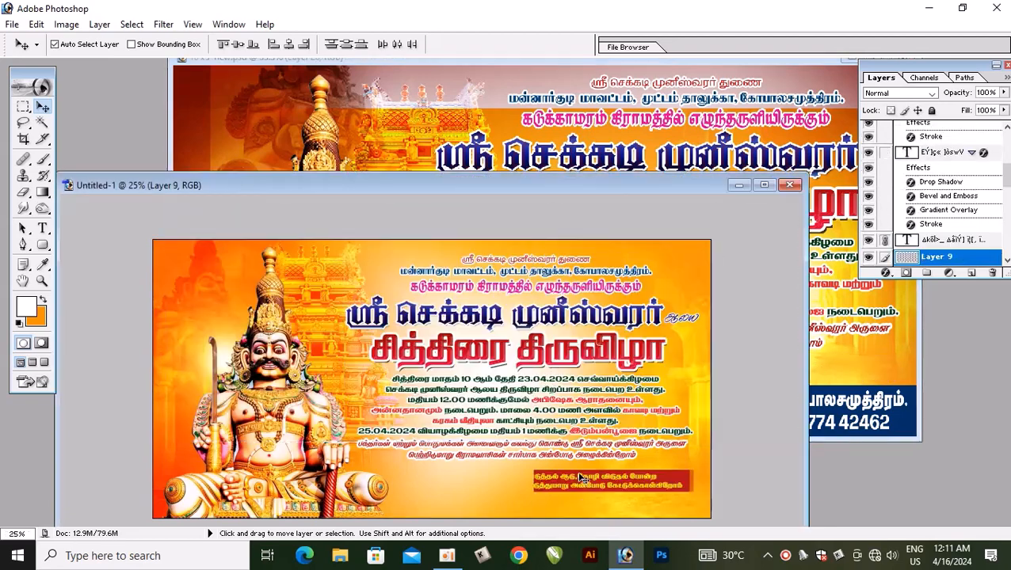
pyautogui.click(759, 183)
pyautogui.moveTo(667, 406); pyautogui.dragTo(677, 391)
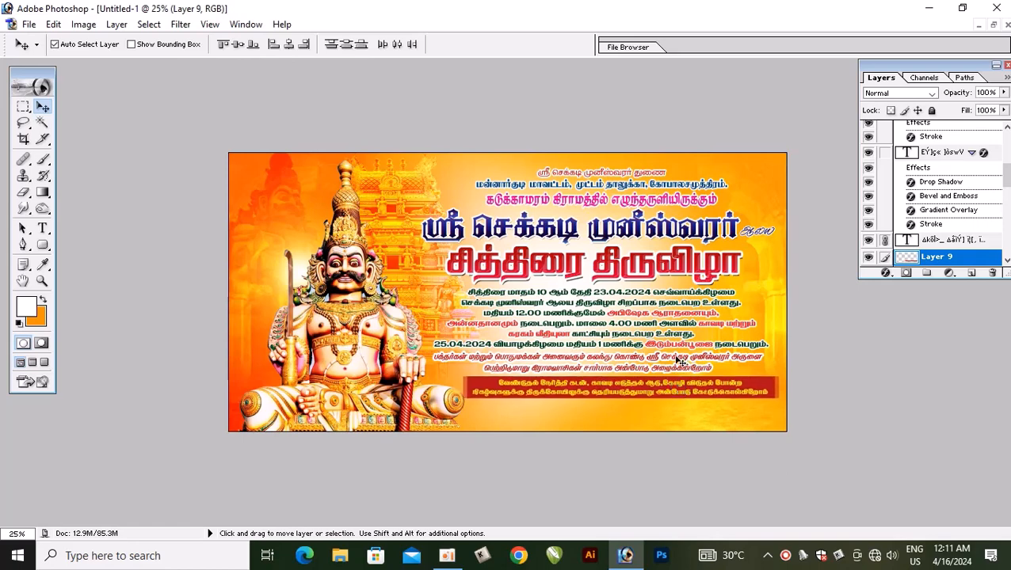
# Nudge the deity figure, Layer 3, slightly left, away from the red notice strip.
pyautogui.click(403, 396)
pyautogui.press('Left')
pyautogui.press('Left')
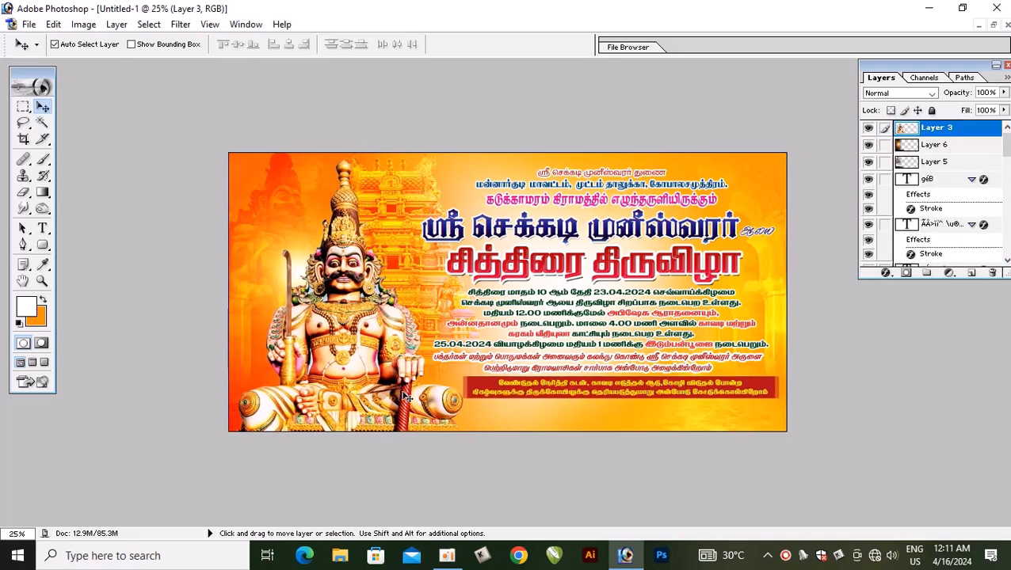
pyautogui.hotkey('shift', 'Left')
pyautogui.hotkey('shift', 'Left')
pyautogui.hotkey('shift', 'Left')
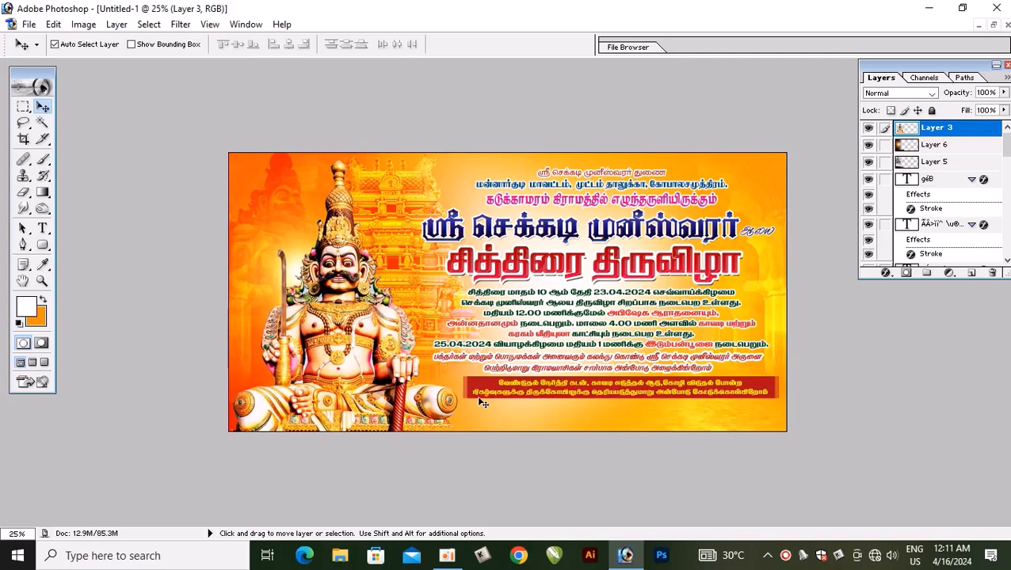
# Nudge the deity figure on Layer 3 slightly right and the red notice strip with its text slightly left.
pyautogui.hotkey('shift', 'Right')
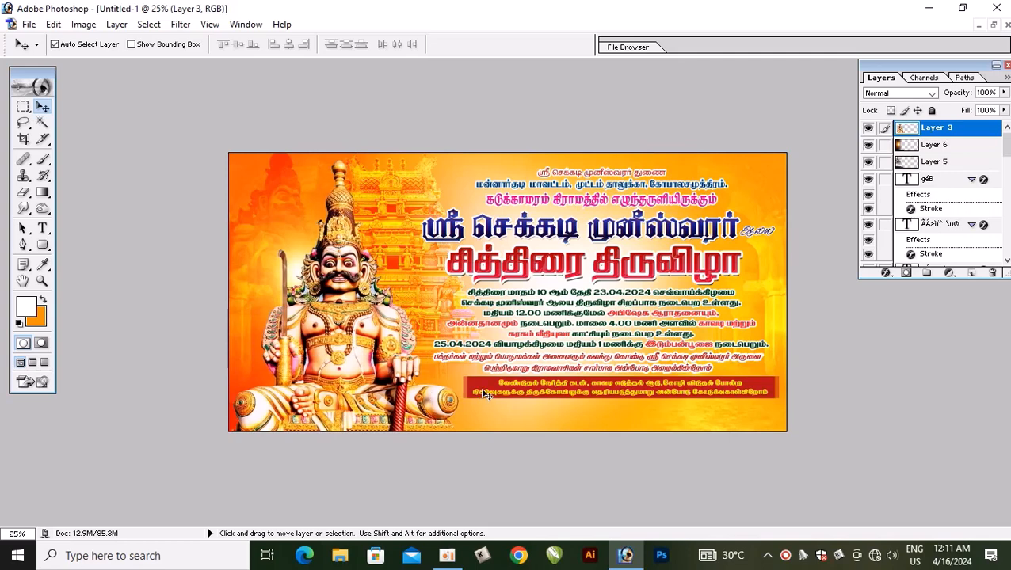
pyautogui.click(587, 386)
pyautogui.hotkey('shift', 'Right')
pyautogui.hotkey('shift', 'Right')
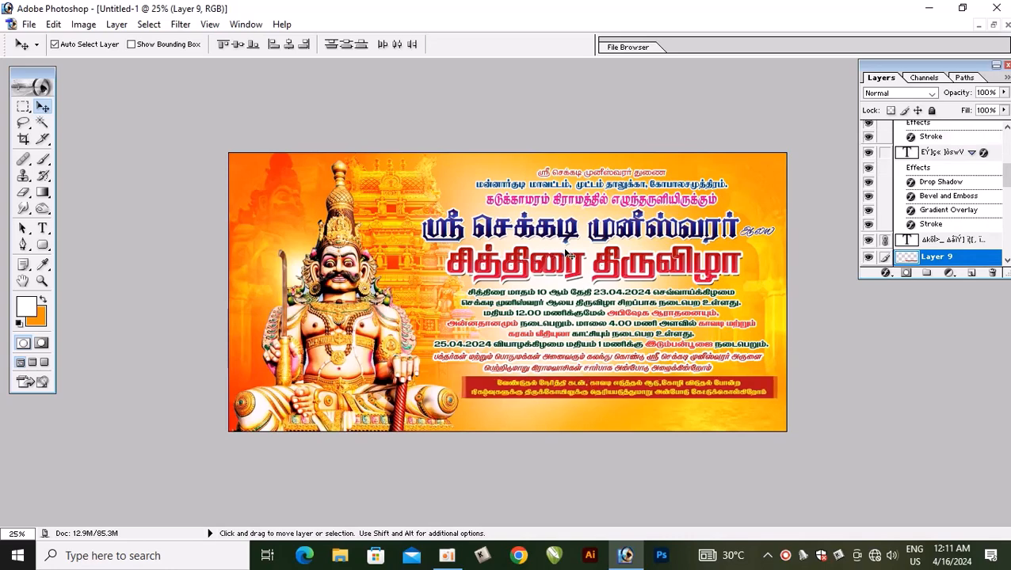
pyautogui.hotkey('shift', 'Right')
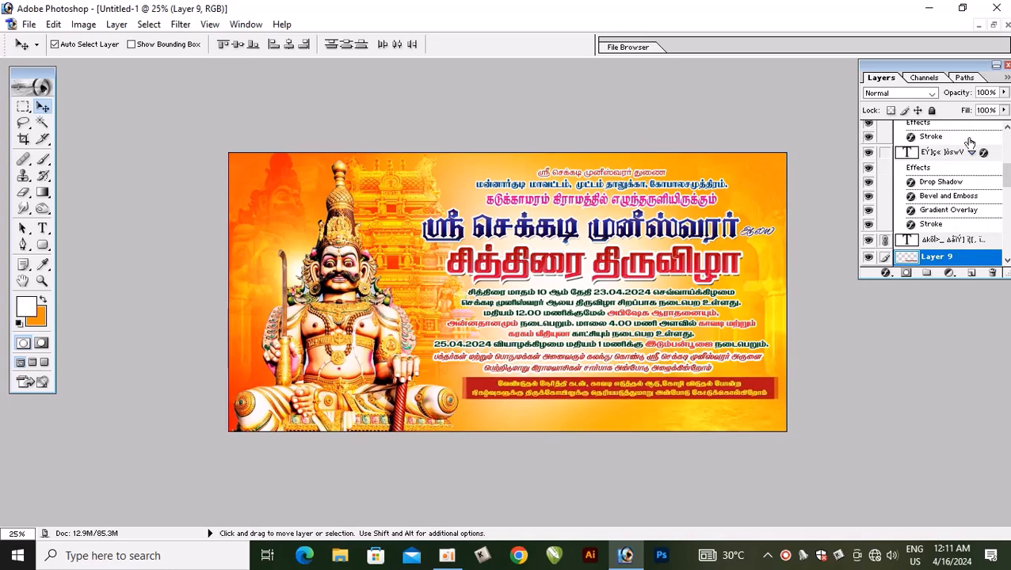
# Bring the source banner forward, select the blue contact strip on Layer 22 and link Layer 22 copy to it.
pyautogui.click(993, 26)
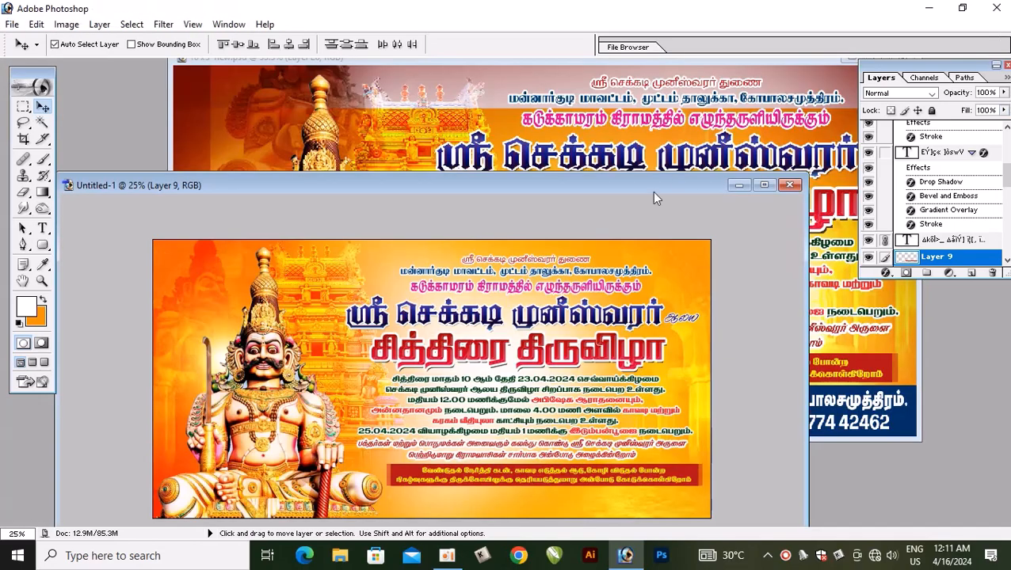
pyautogui.click(732, 127)
pyautogui.moveTo(695, 404); pyautogui.dragTo(746, 387)
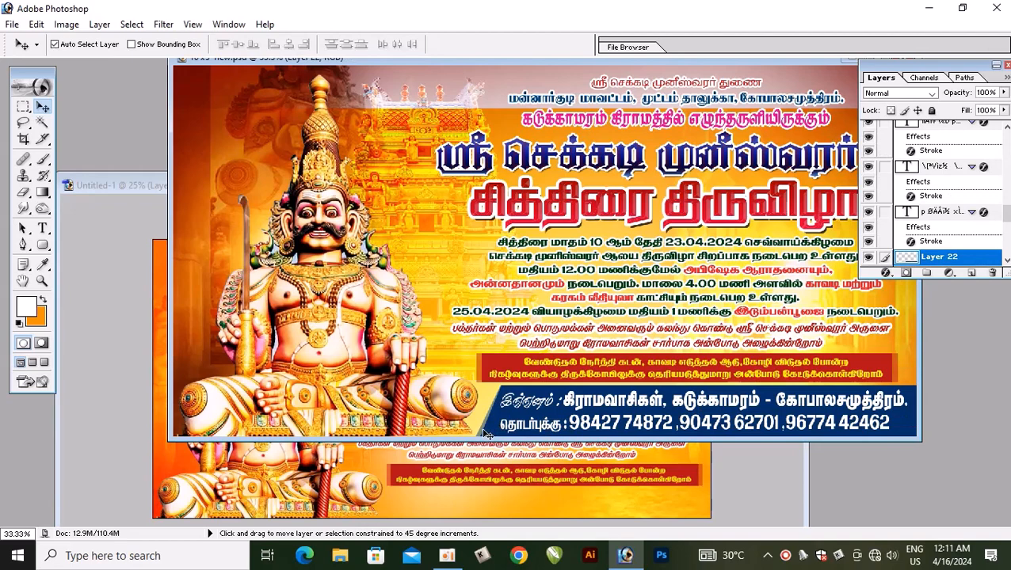
pyautogui.rightClick(482, 435)
pyautogui.click(495, 441)
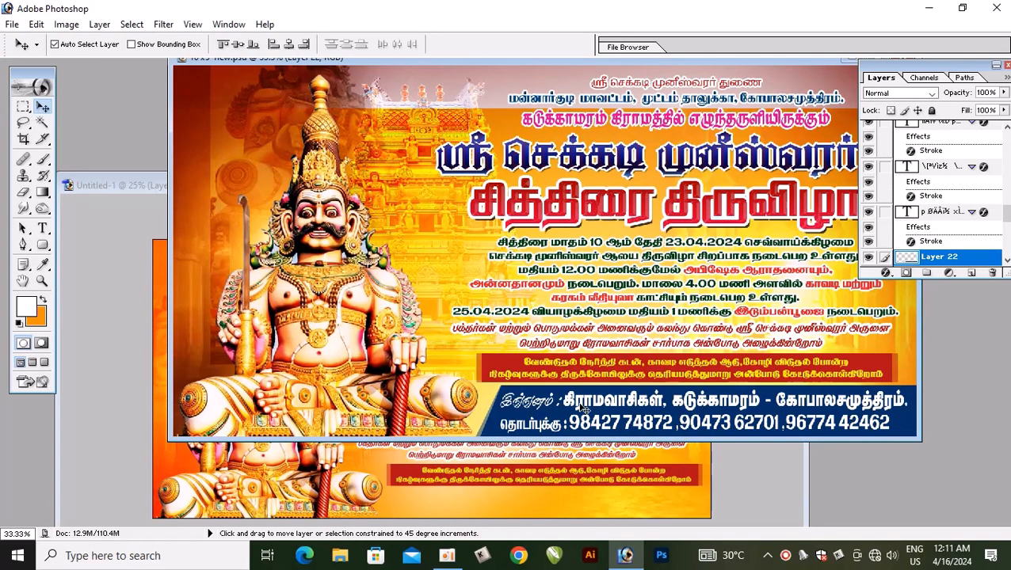
# Link the organisers' line and the contact-number line to the blue strip on Layer 22, keeping Layer 22 copy in the linked set.
pyautogui.rightClick(568, 396)
pyautogui.click(604, 414)
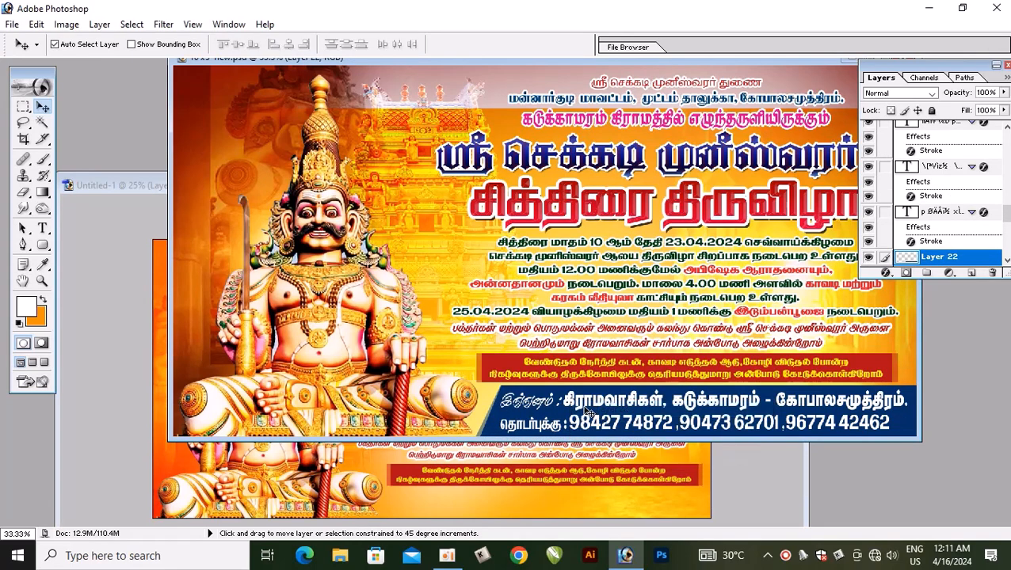
pyautogui.rightClick(583, 406)
pyautogui.click(611, 418)
pyautogui.click(648, 398)
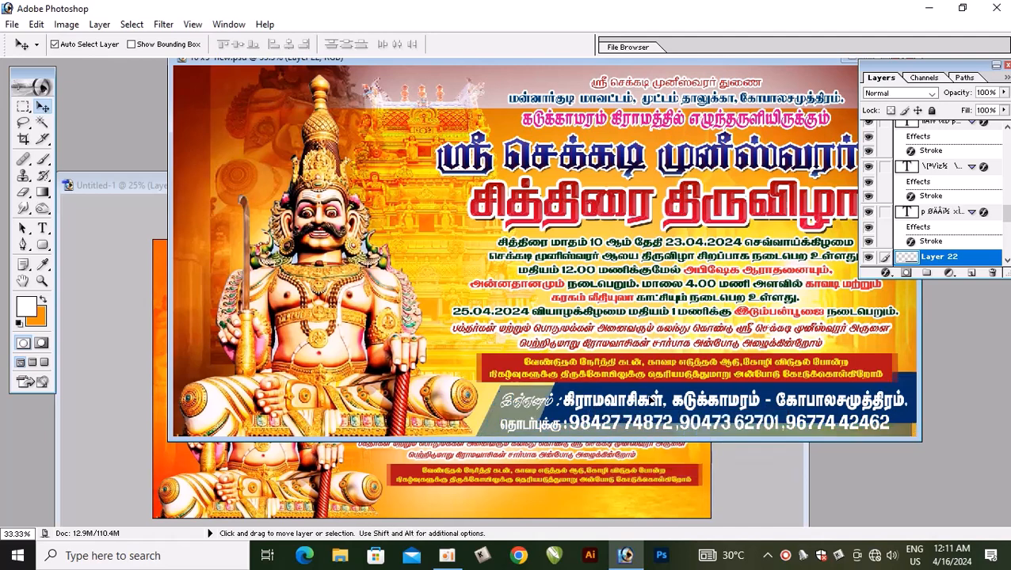
pyautogui.rightClick(483, 432)
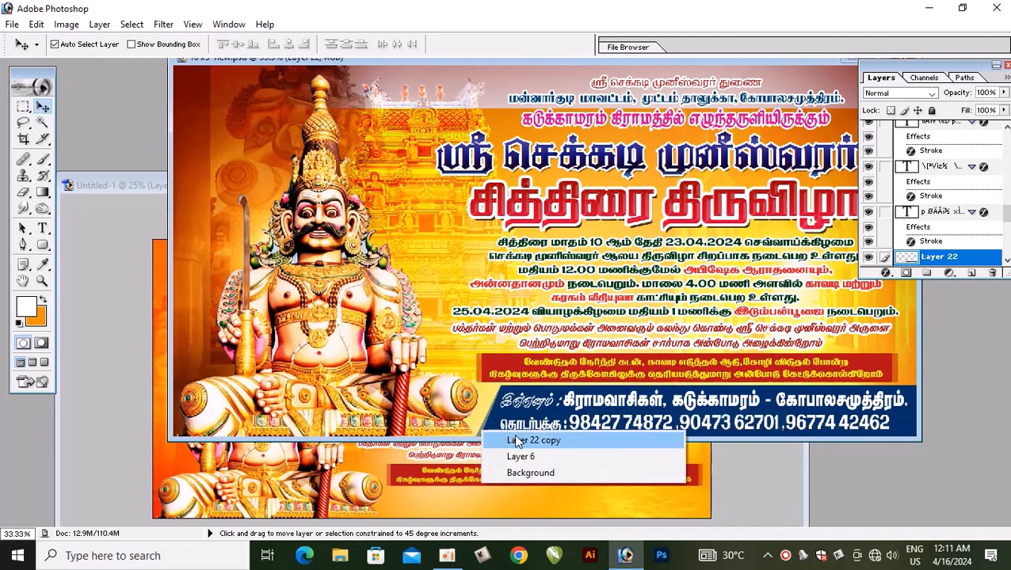
pyautogui.click(522, 442)
pyautogui.rightClick(568, 398)
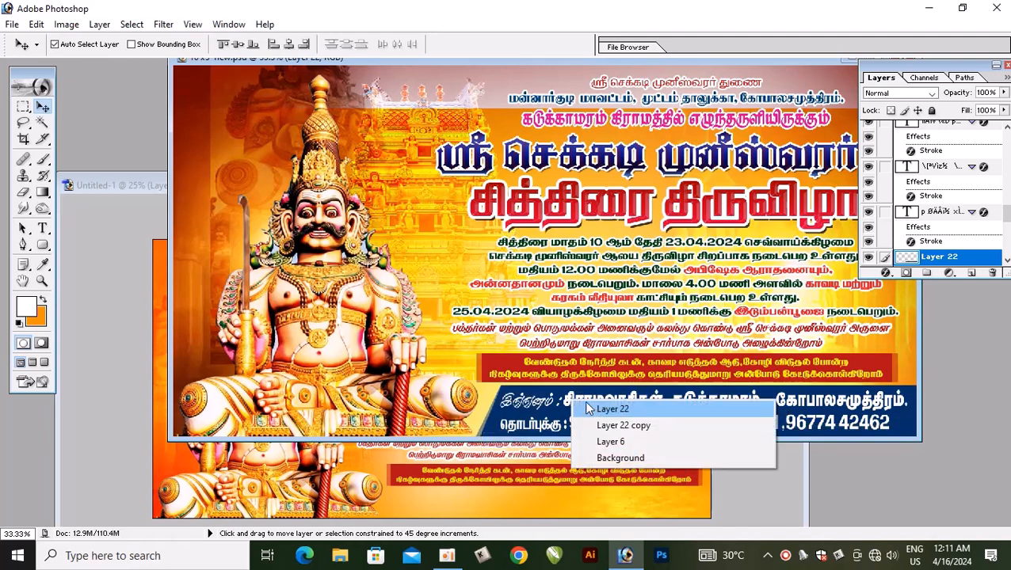
pyautogui.click(591, 410)
pyautogui.rightClick(570, 399)
pyautogui.click(597, 411)
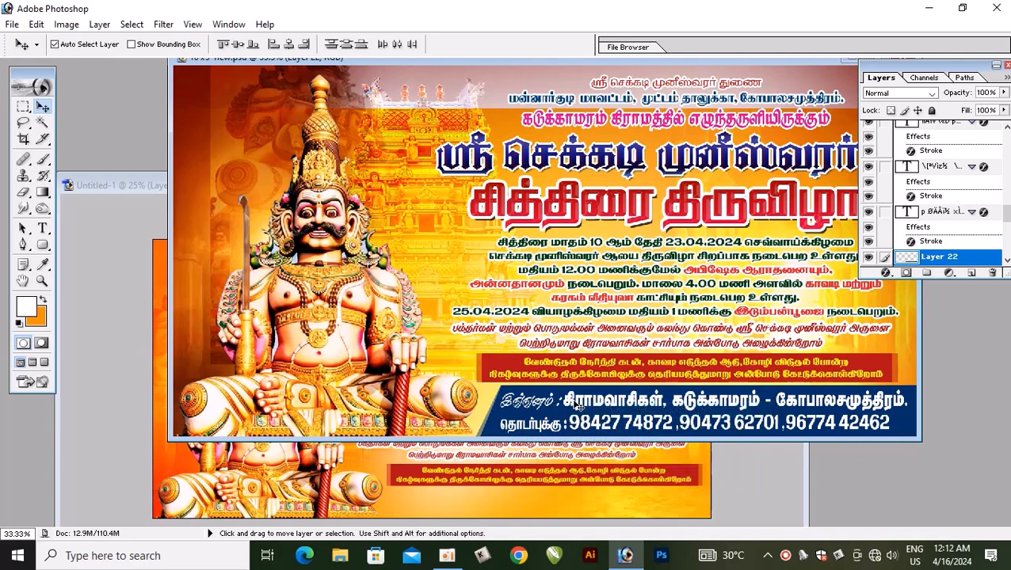
pyautogui.rightClick(582, 428)
pyautogui.click(599, 436)
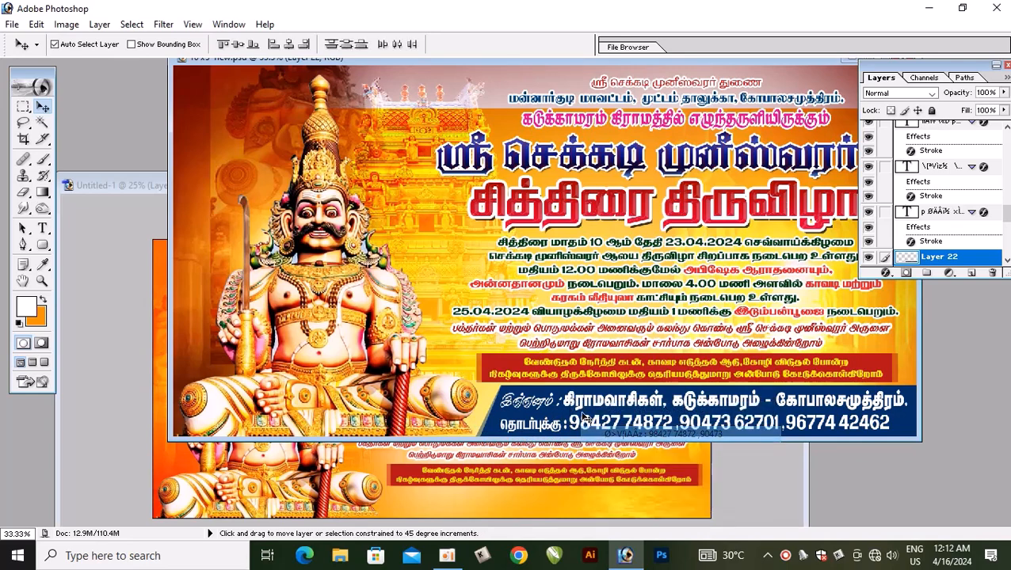
# Copy the linked blue contact strip into Untitled-1 and fit it into the banner's bottom-right corner so both text lines are fully inside.
pyautogui.moveTo(580, 404); pyautogui.dragTo(568, 491)
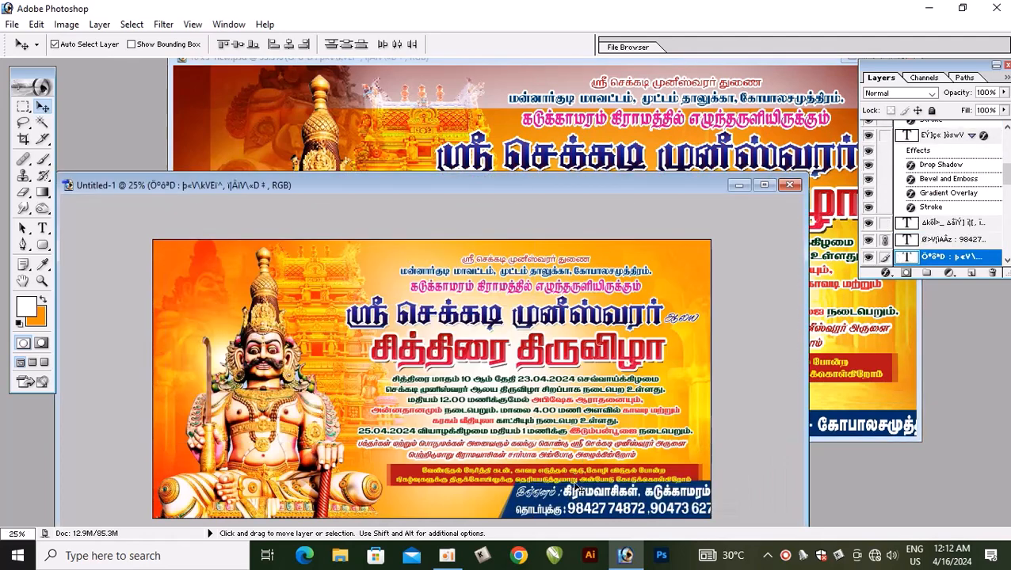
pyautogui.click(762, 187)
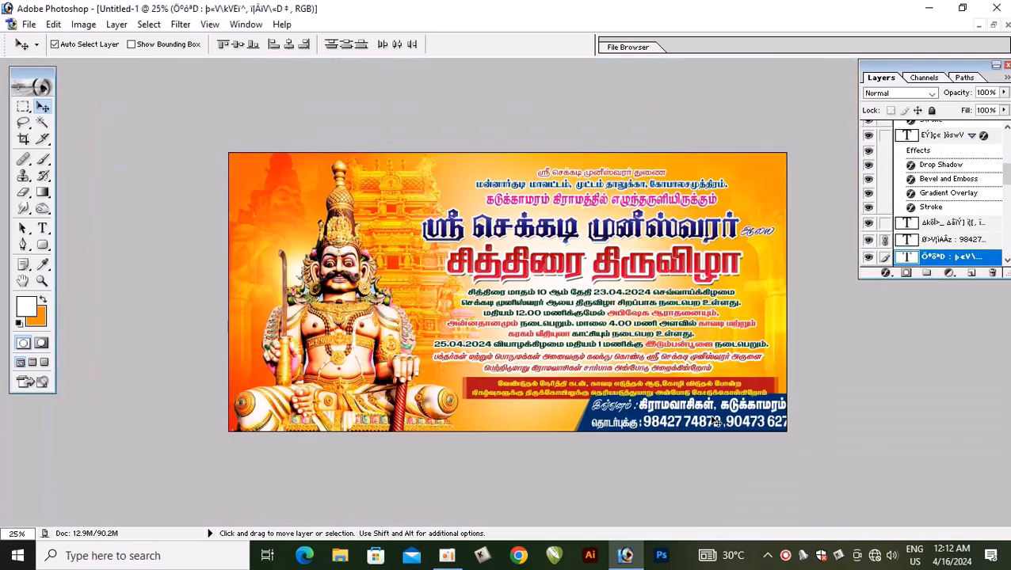
pyautogui.moveTo(715, 422); pyautogui.dragTo(601, 425)
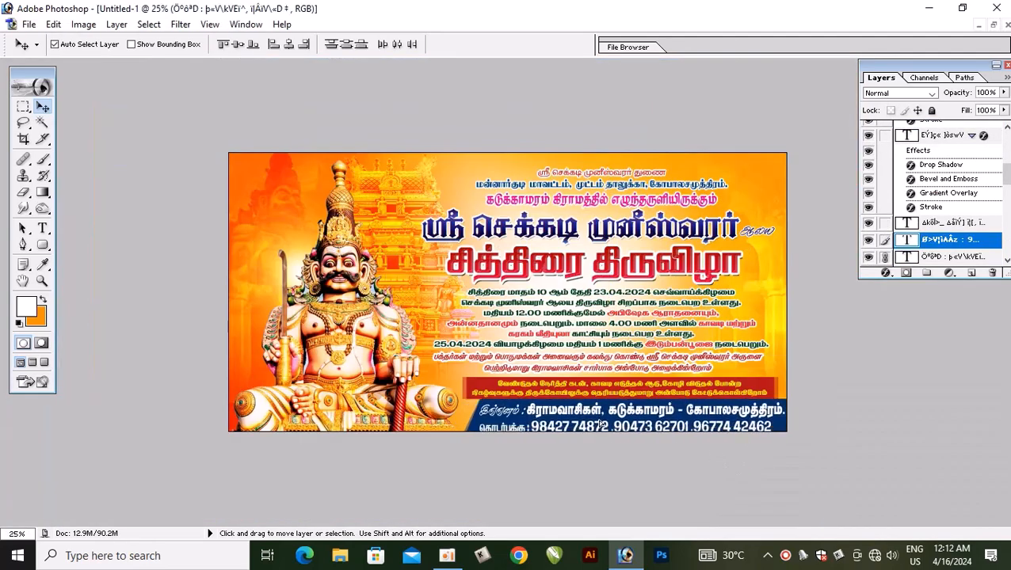
pyautogui.hotkey('shift', 'Up')
pyautogui.hotkey('shift', 'Up')
pyautogui.hotkey('shift', 'Up')
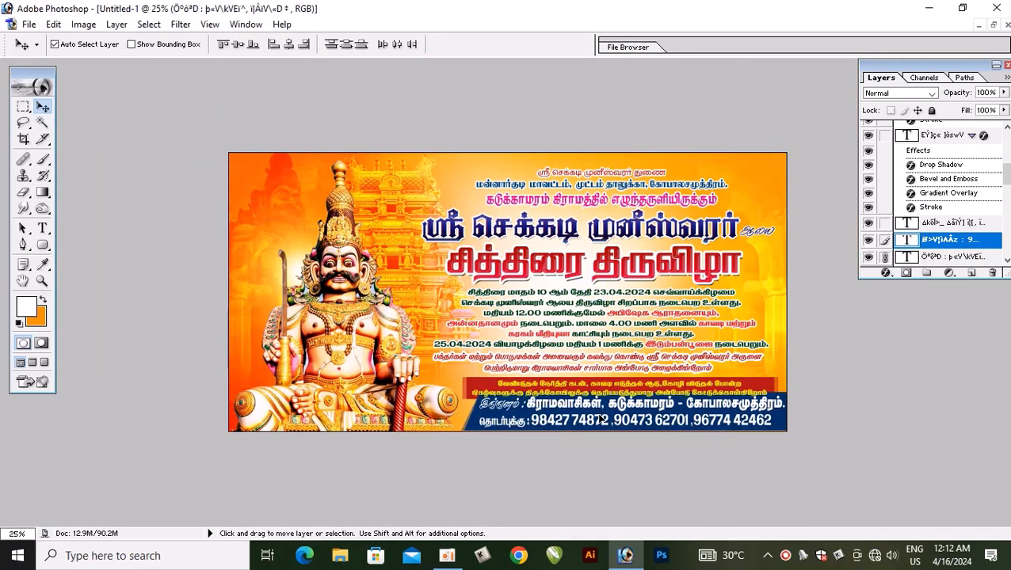
# Nudge the red notice strip and its text up, away from the blue contact strip.
pyautogui.click(626, 386)
pyautogui.hotkey('shift', 'Up')
pyautogui.hotkey('shift', 'Up')
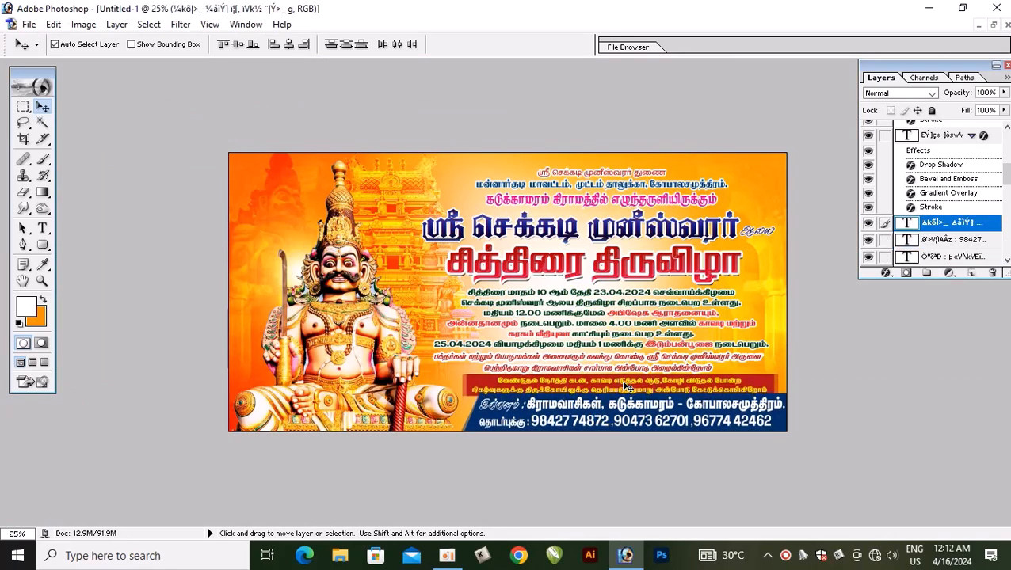
# Move the linked titles, heading lines and event text up to make room above the red notice strip.
pyautogui.click(610, 260)
pyautogui.hotkey('shift', 'Up')
pyautogui.hotkey('shift', 'Up')
pyautogui.hotkey('shift', 'Up')
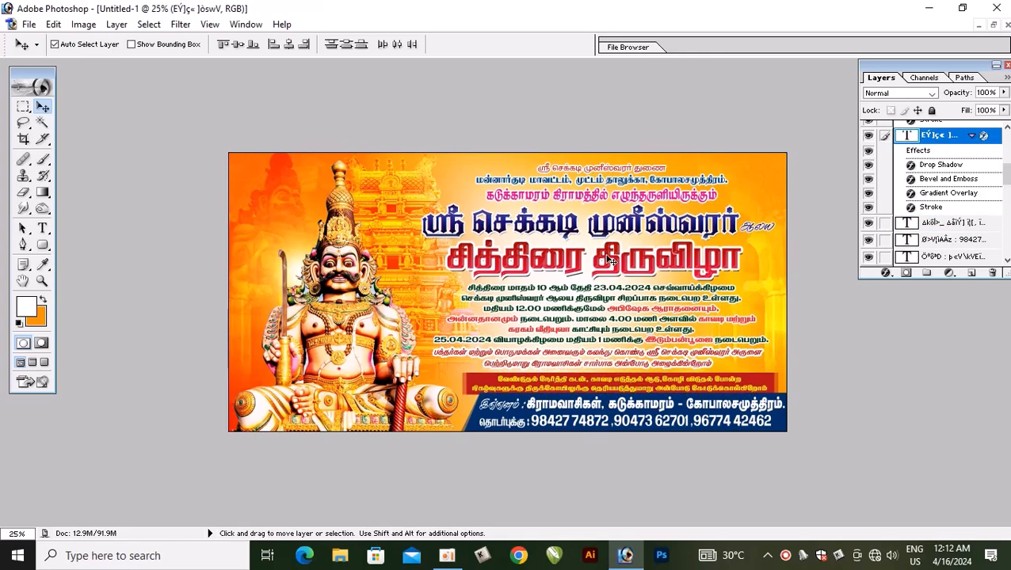
pyautogui.hotkey('shift', 'Up')
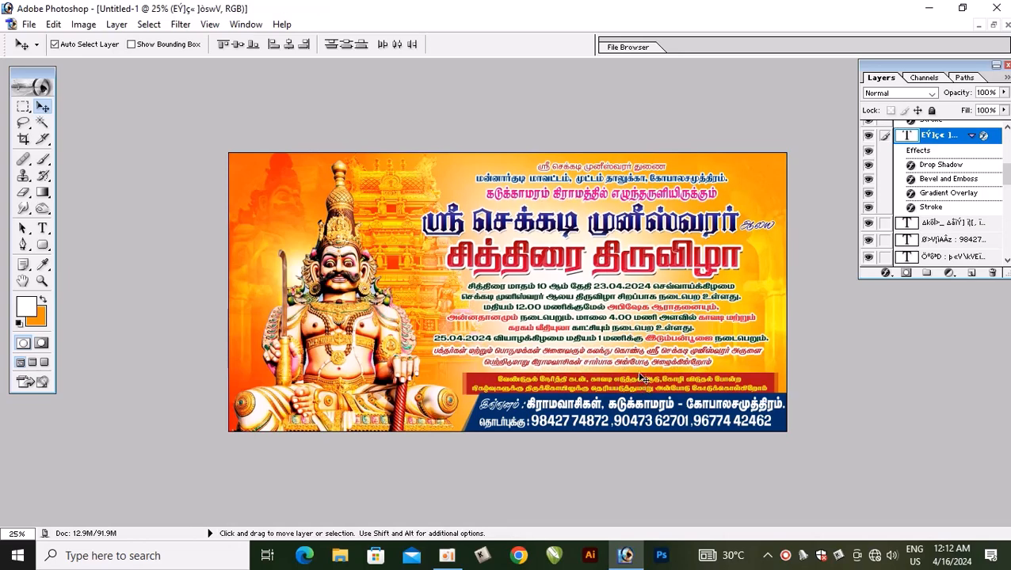
# Raise the red notice strip again, leaving a small gap above the blue contact strip.
pyautogui.click(655, 385)
pyautogui.hotkey('shift', 'Up')
pyautogui.hotkey('shift', 'Up')
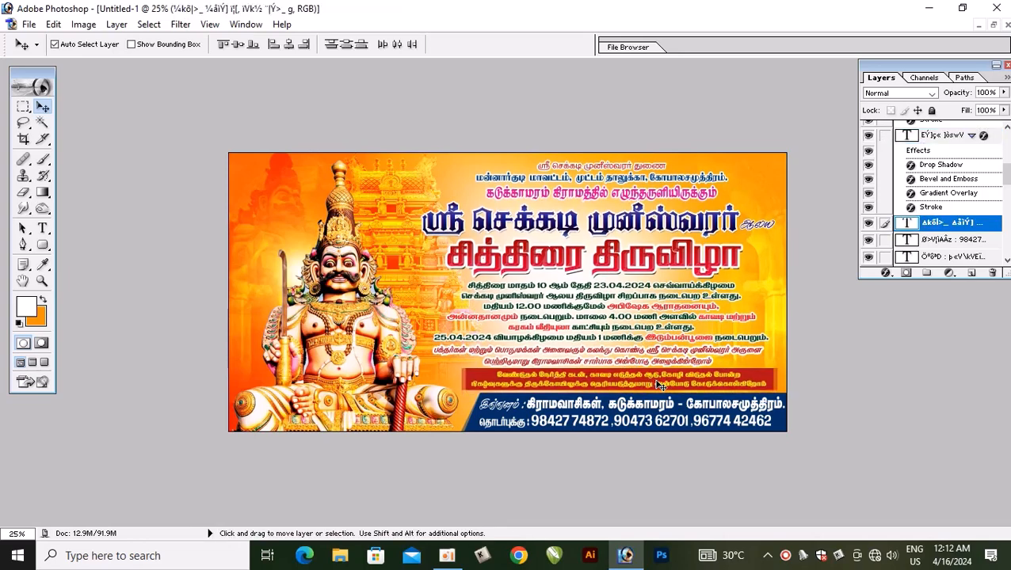
# Move the deity figure on Layer 3 slightly right and down, closer to the blue contact strip.
pyautogui.click(363, 377)
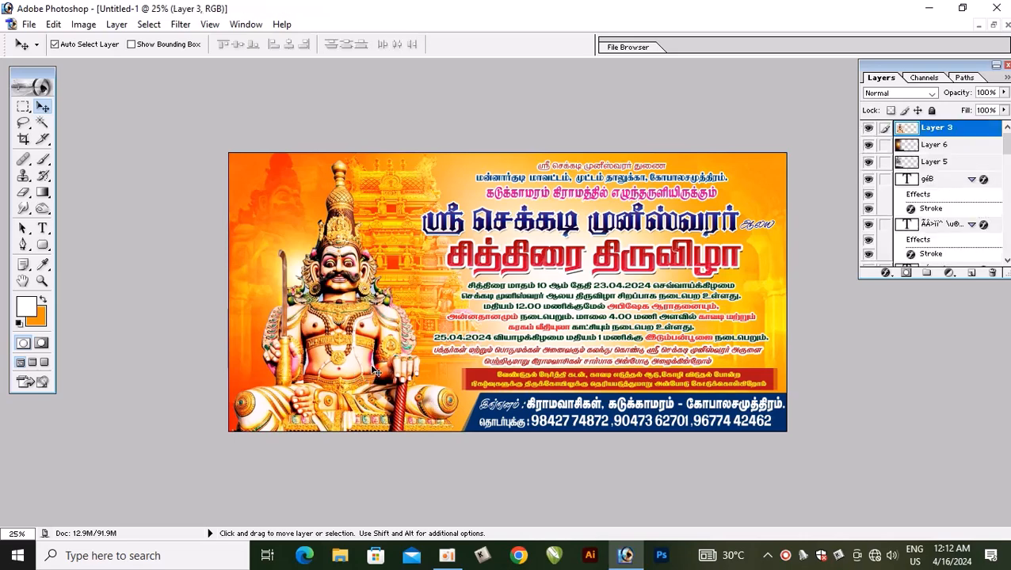
pyautogui.moveTo(373, 364); pyautogui.dragTo(377, 369)
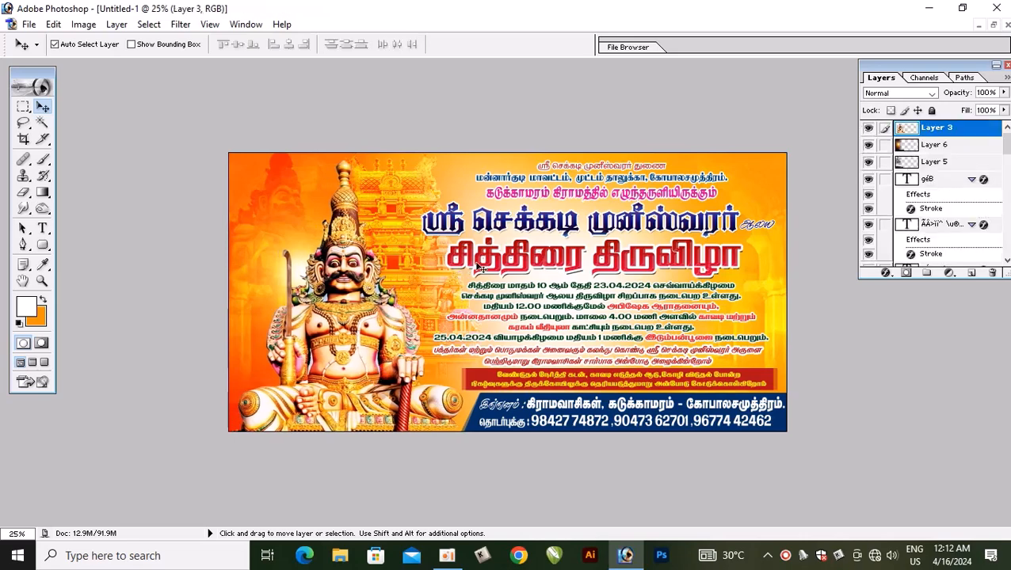
# Duplicate the Screen-blended Layer 6 and place the copy further right, behind the deity figure.
pyautogui.click(299, 271)
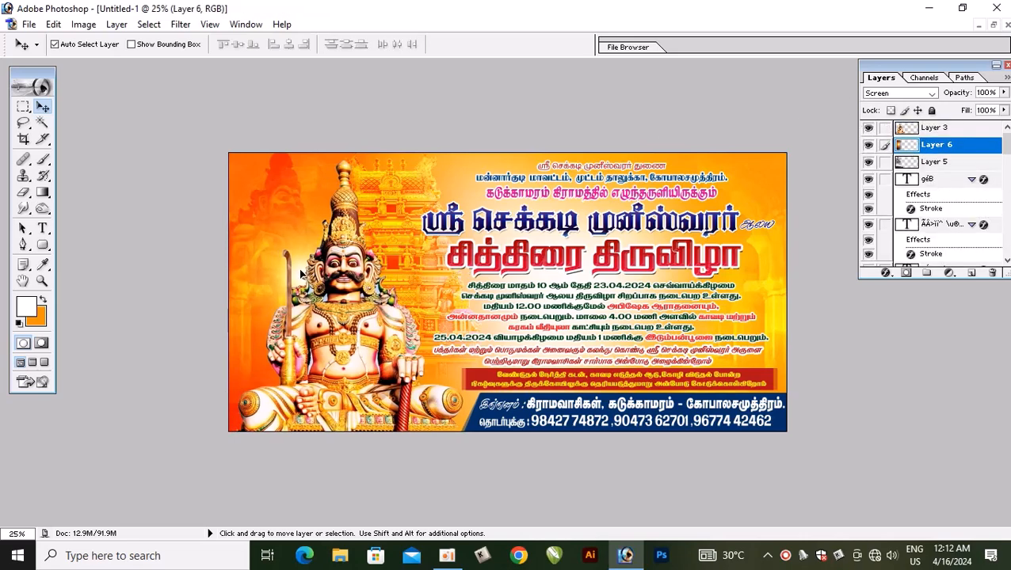
pyautogui.keyDown('alt'); pyautogui.moveTo(303, 277); pyautogui.dragTo(398, 304); pyautogui.keyUp('alt')
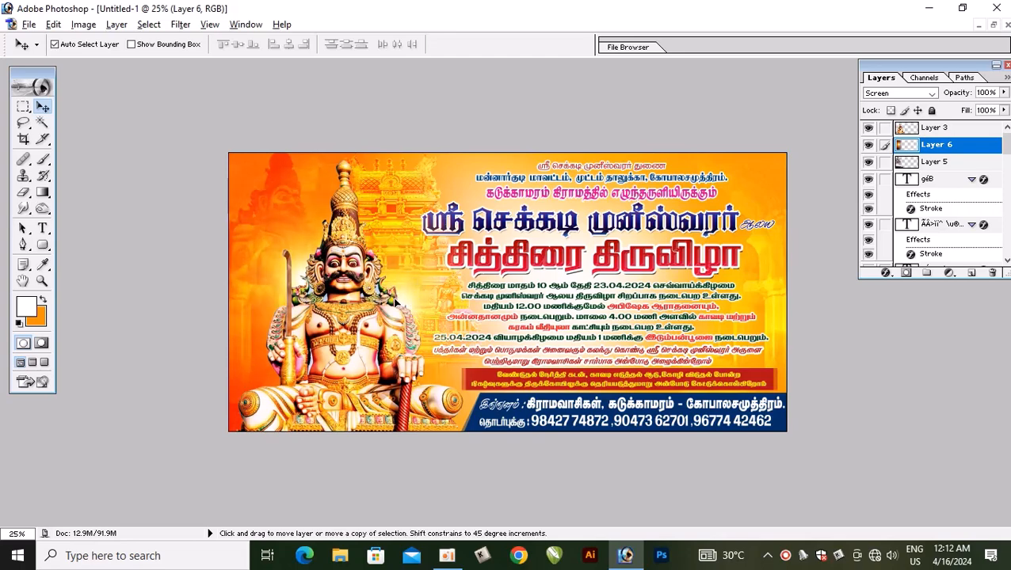
# Bring the large red title and the large blue title text layers to the top of the layer stack.
pyautogui.scroll(1, 459, 272)
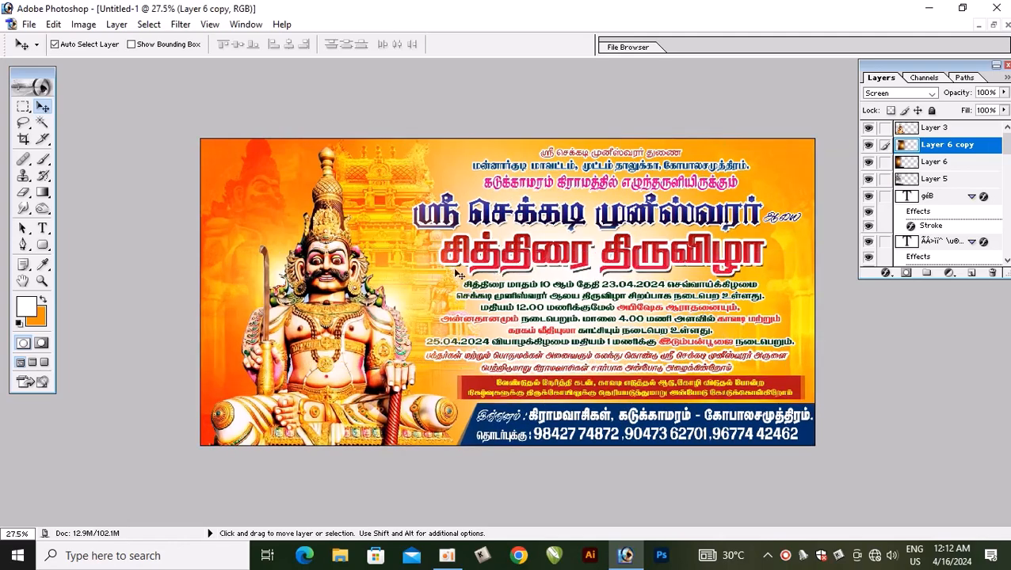
pyautogui.scroll(1, 445, 283)
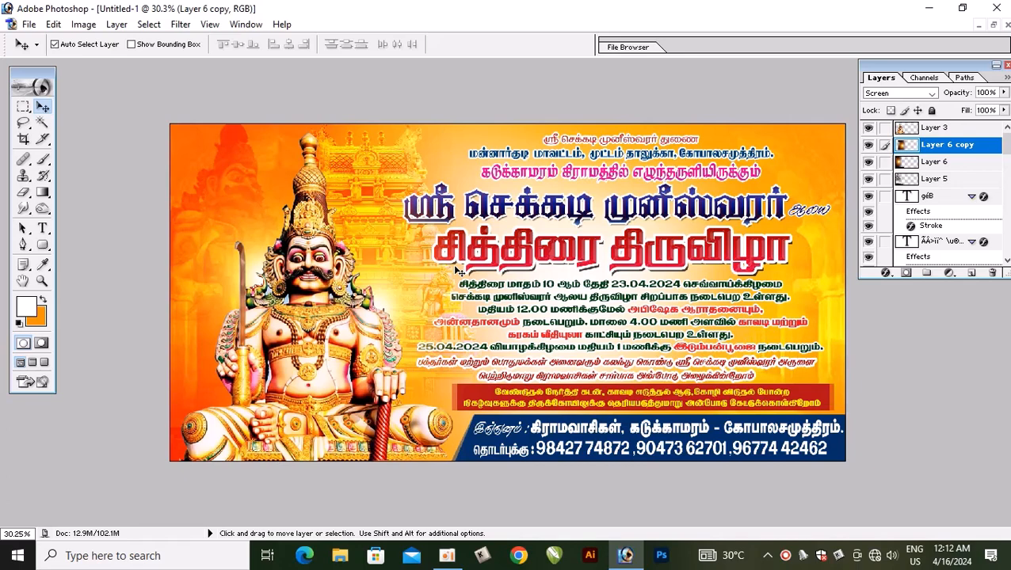
pyautogui.rightClick(485, 228)
pyautogui.click(501, 233)
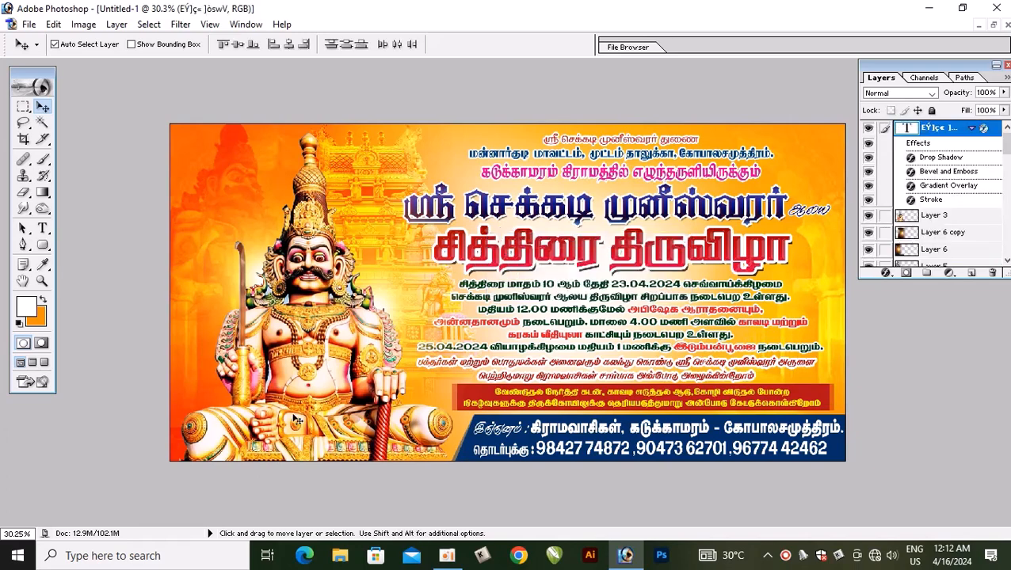
pyautogui.rightClick(501, 207)
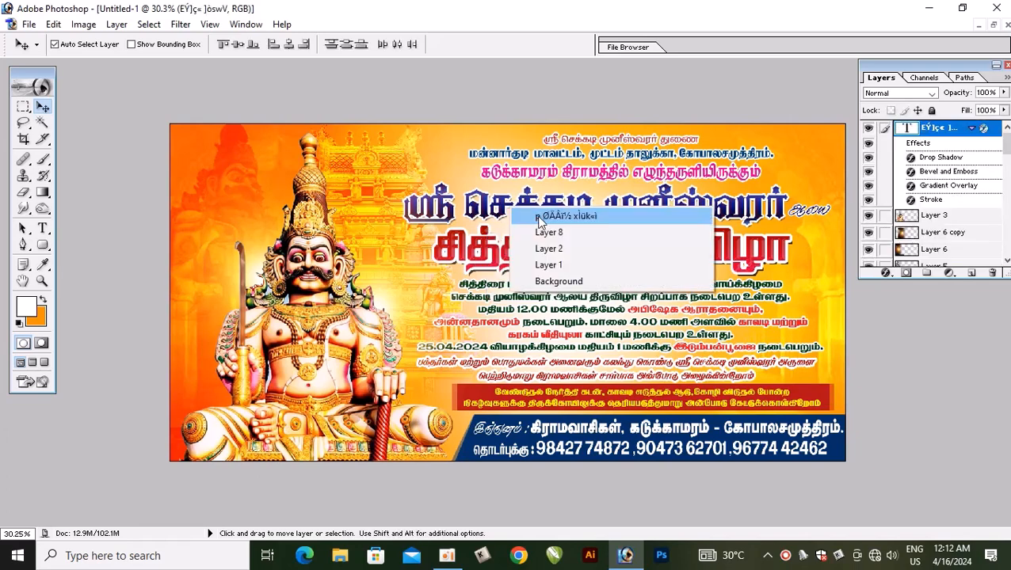
pyautogui.click(521, 215)
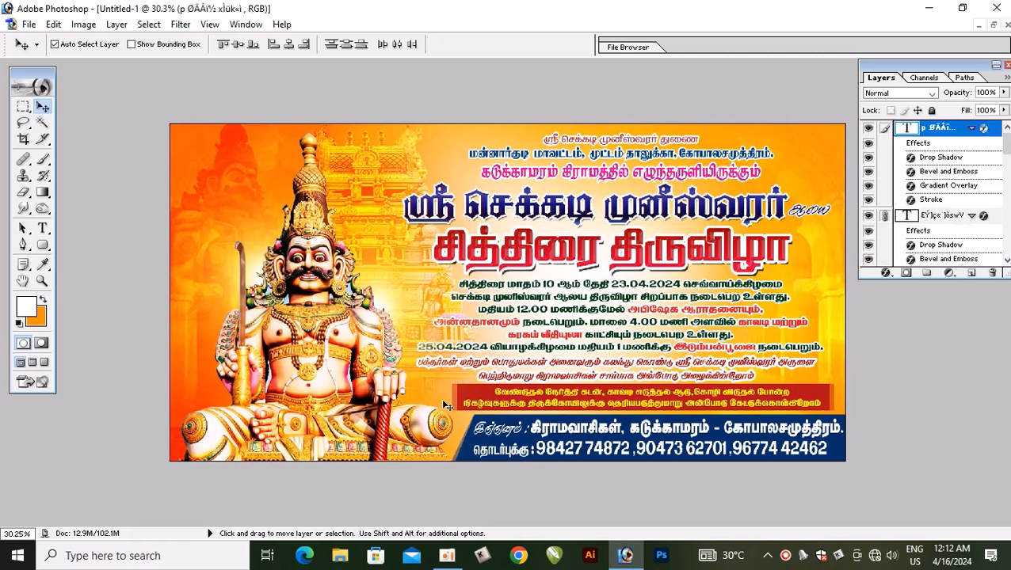
# Send Layer 6 copy to the back of the stack and raise it to just above Layer 7.
pyautogui.click(395, 306)
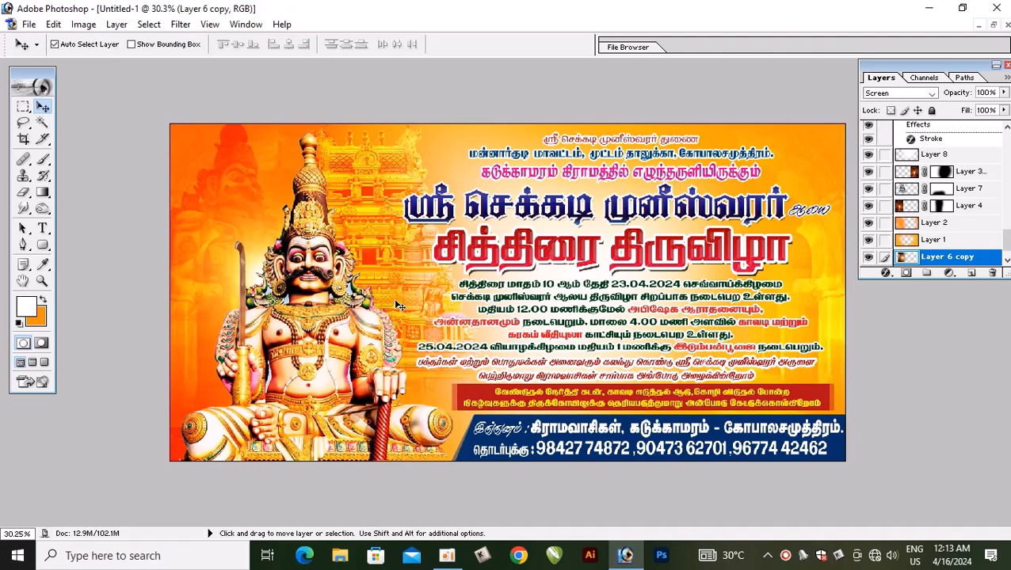
pyautogui.hotkey('ctrl', ']')
pyautogui.hotkey('ctrl', ']')
pyautogui.hotkey('ctrl', ']')
pyautogui.hotkey('ctrl', ']')
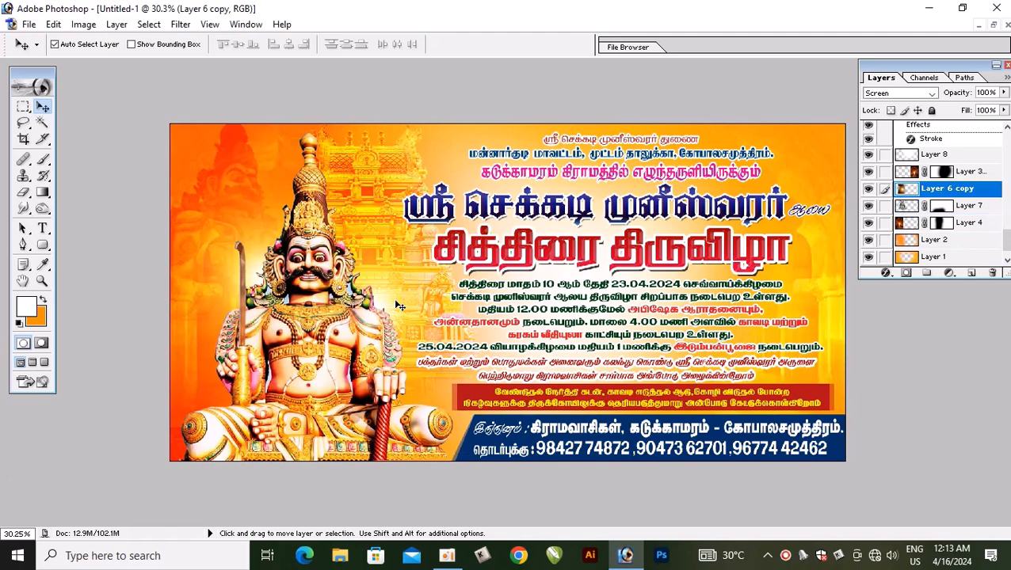